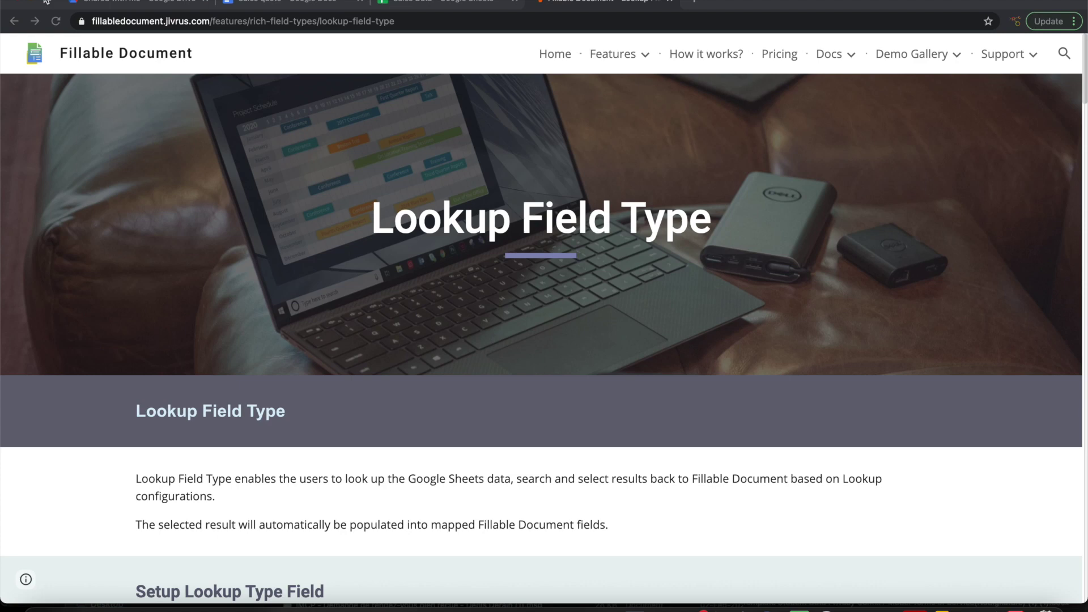
Step: Examine the Sales quote template's placeholders and the Customers and Items sheets of the Sales Data spreadsheet
{"action": "left_click", "coordinate": [281, 1]}
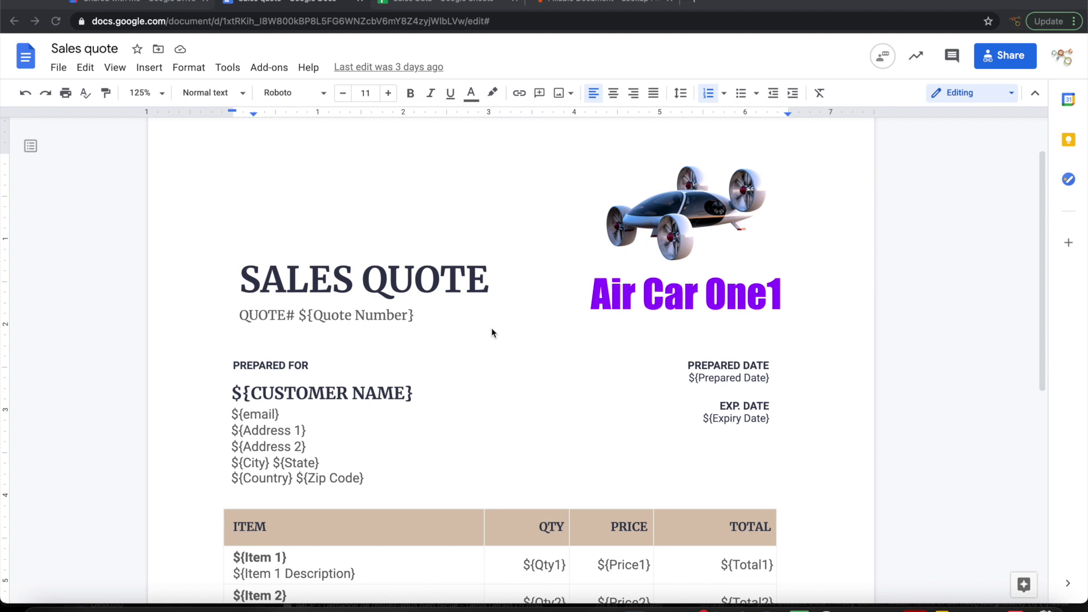
{"action": "scroll", "coordinate": [492, 332], "scroll_direction": "down", "scroll_amount": 3}
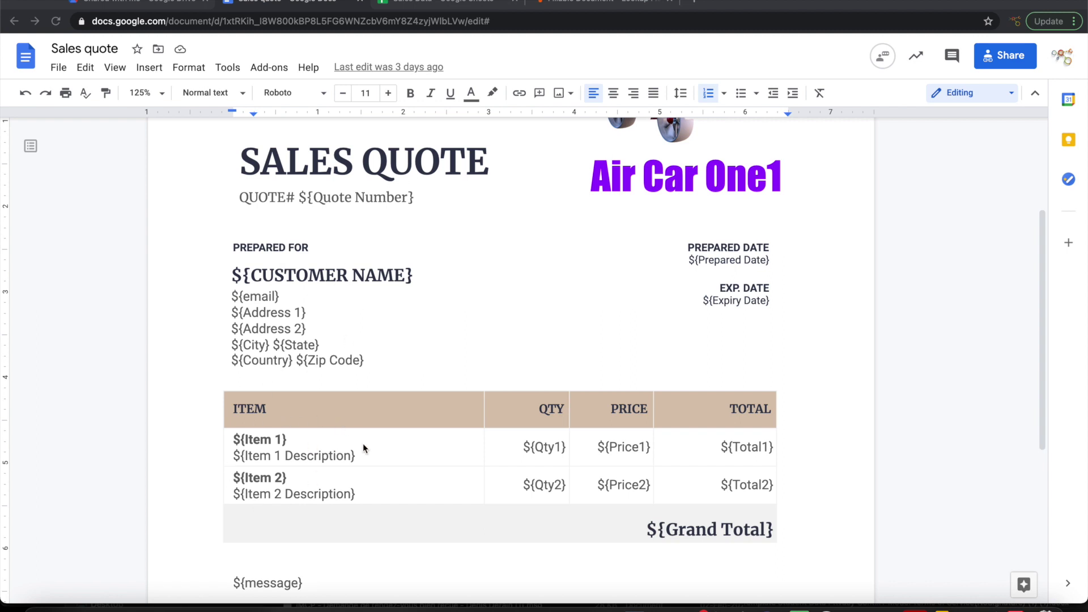
{"action": "left_click", "coordinate": [436, 5]}
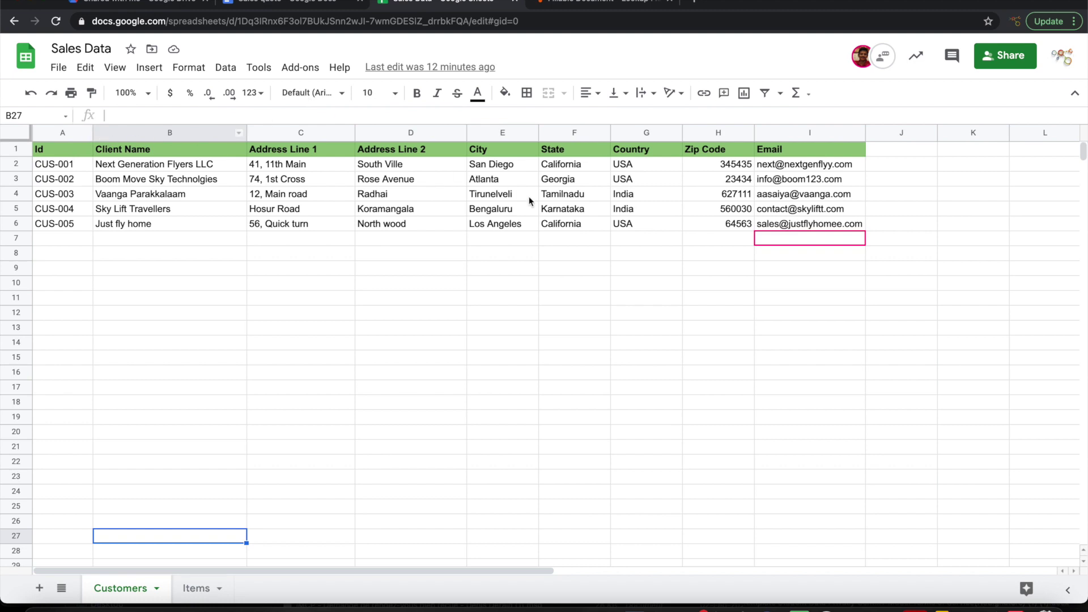
{"action": "left_click", "coordinate": [195, 587]}
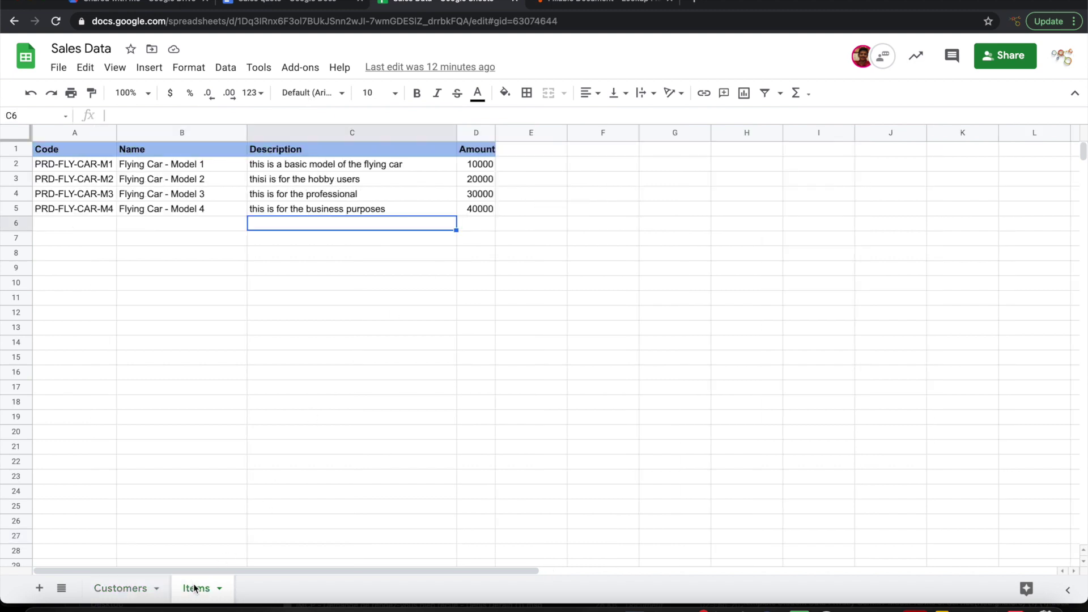
{"action": "left_click", "coordinate": [121, 588]}
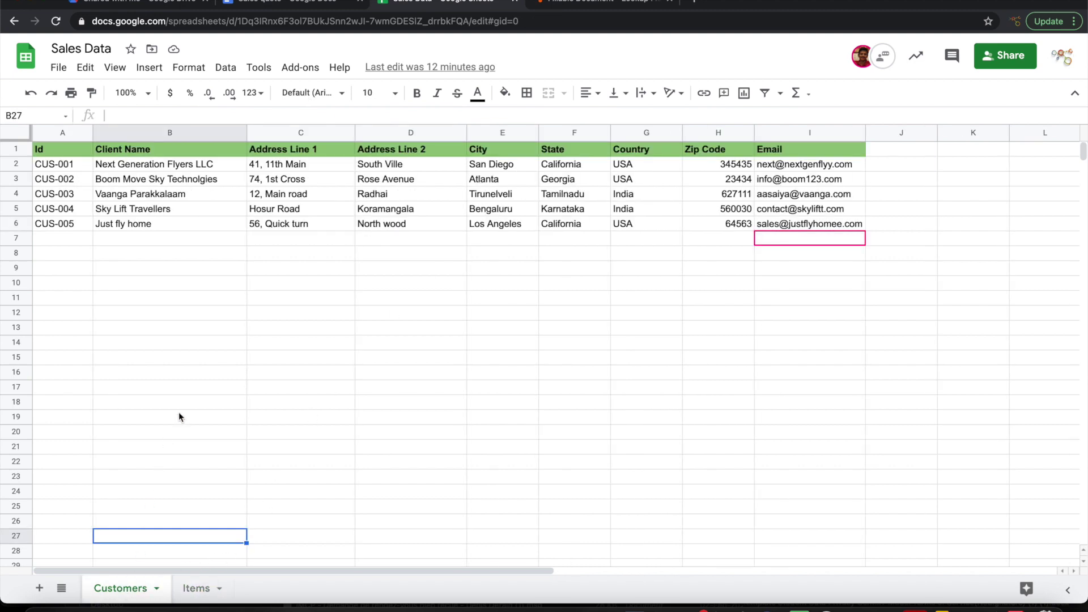
{"action": "left_click", "coordinate": [298, 5]}
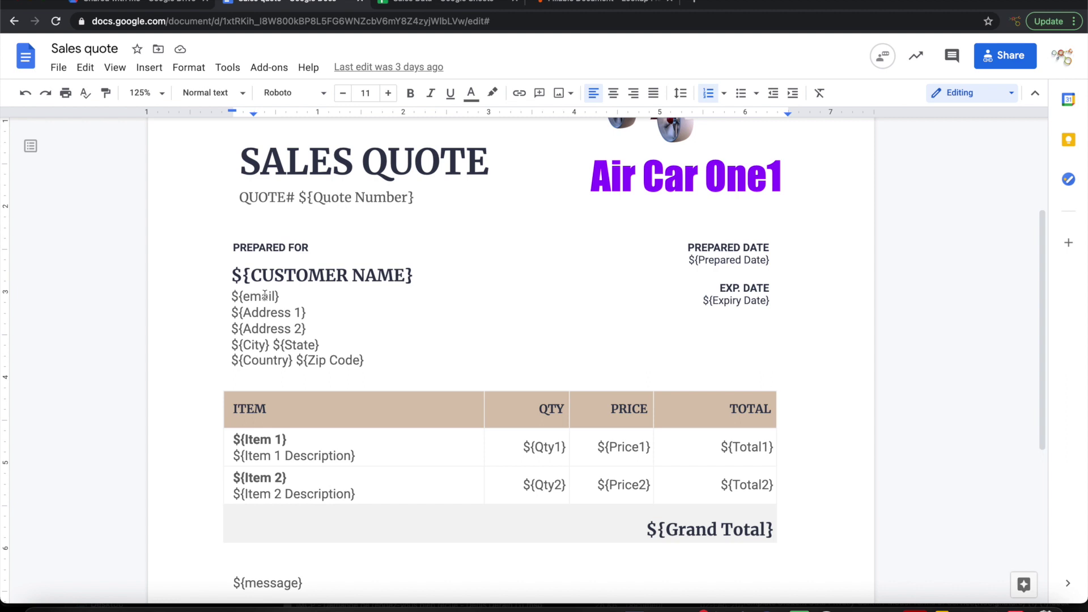
{"action": "left_click", "coordinate": [430, 2]}
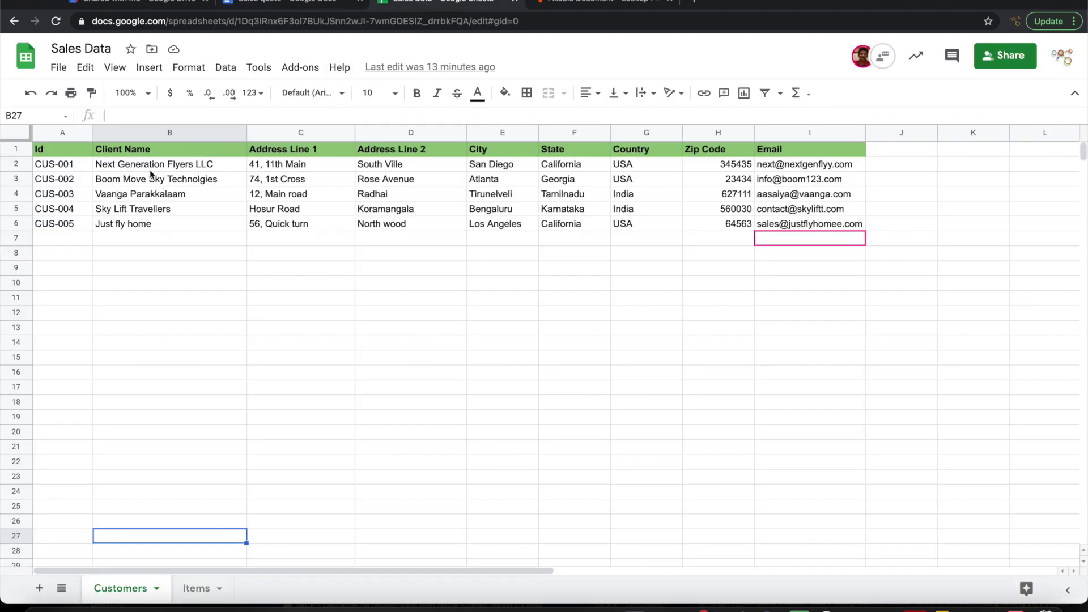
{"action": "left_click", "coordinate": [193, 588]}
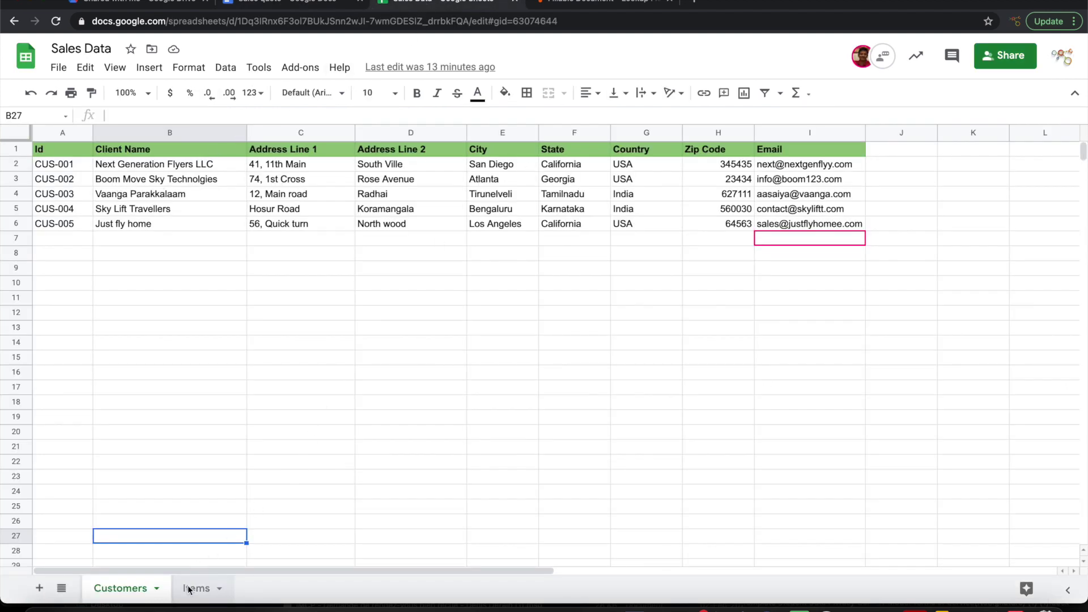
{"action": "left_click", "coordinate": [116, 589]}
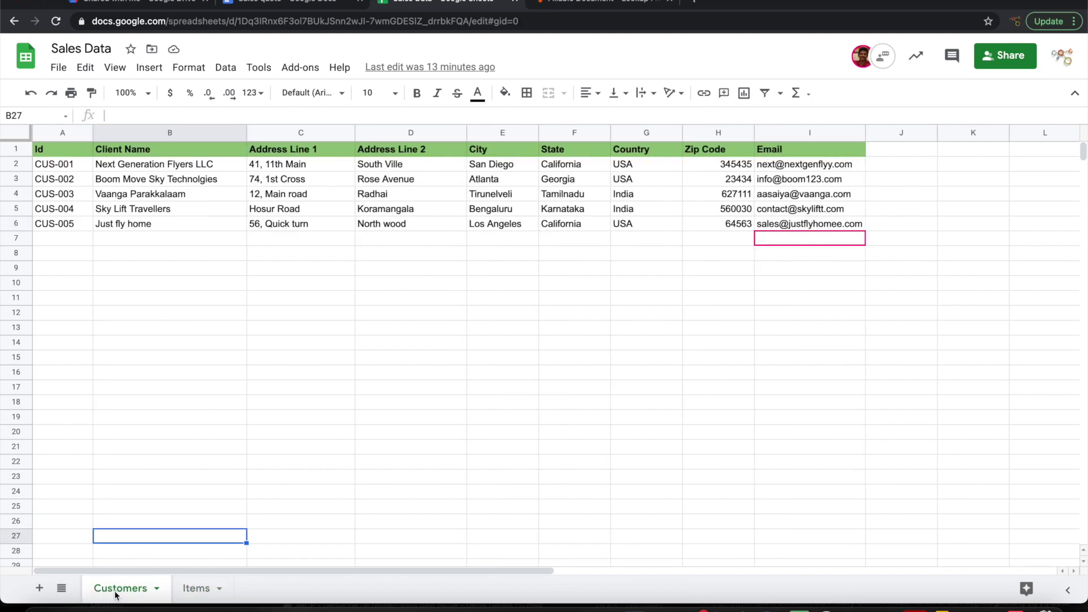
Step: Return to the Sales quote document and start the Fillable Document add-on
{"action": "left_click", "coordinate": [302, 6]}
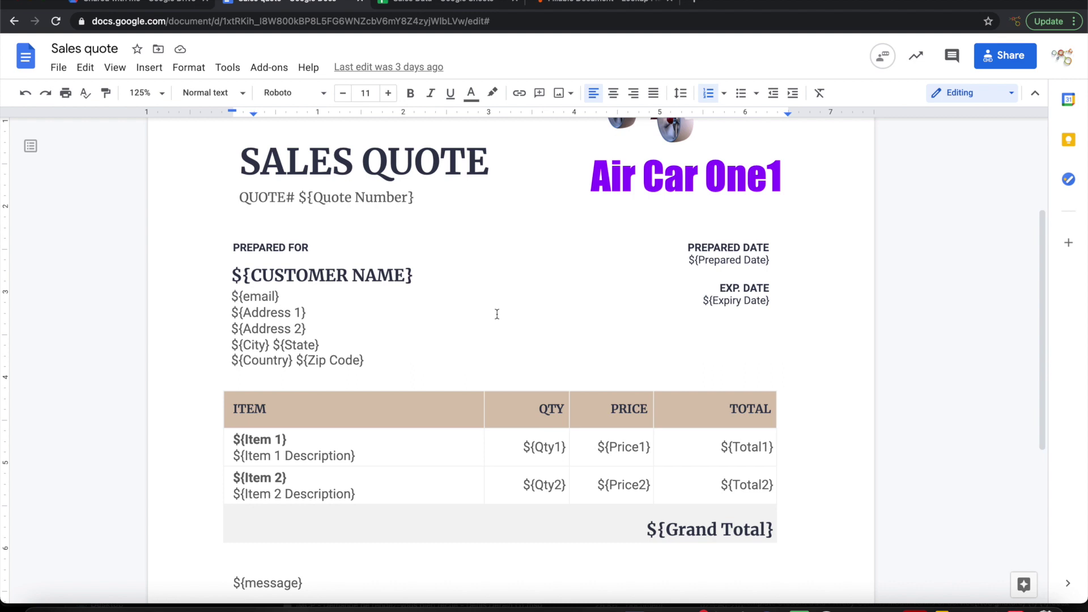
{"action": "left_click", "coordinate": [276, 69]}
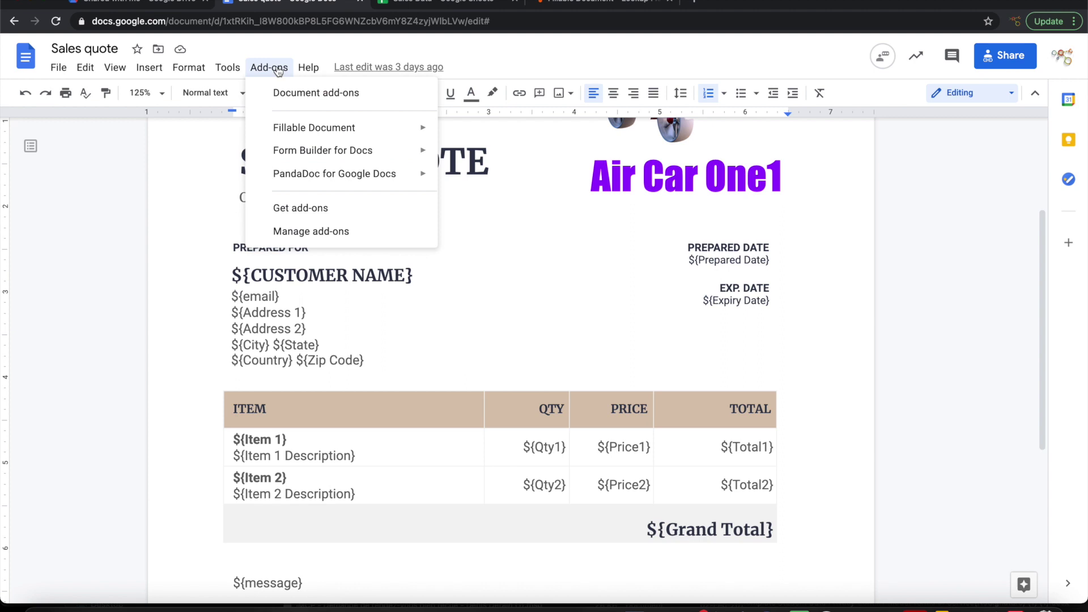
{"action": "mouse_move", "coordinate": [333, 129]}
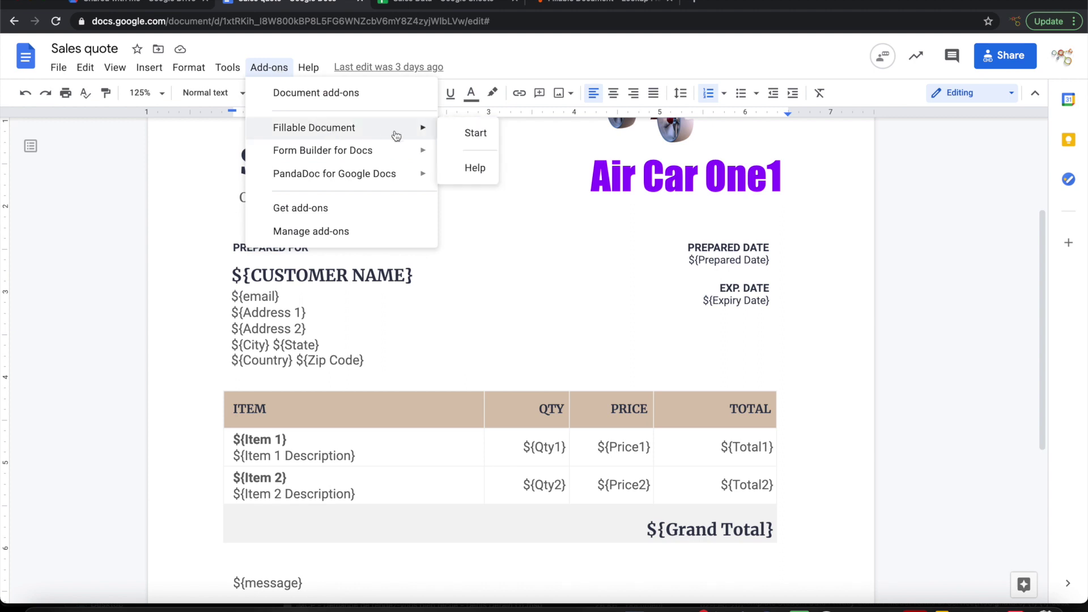
{"action": "left_click", "coordinate": [463, 135]}
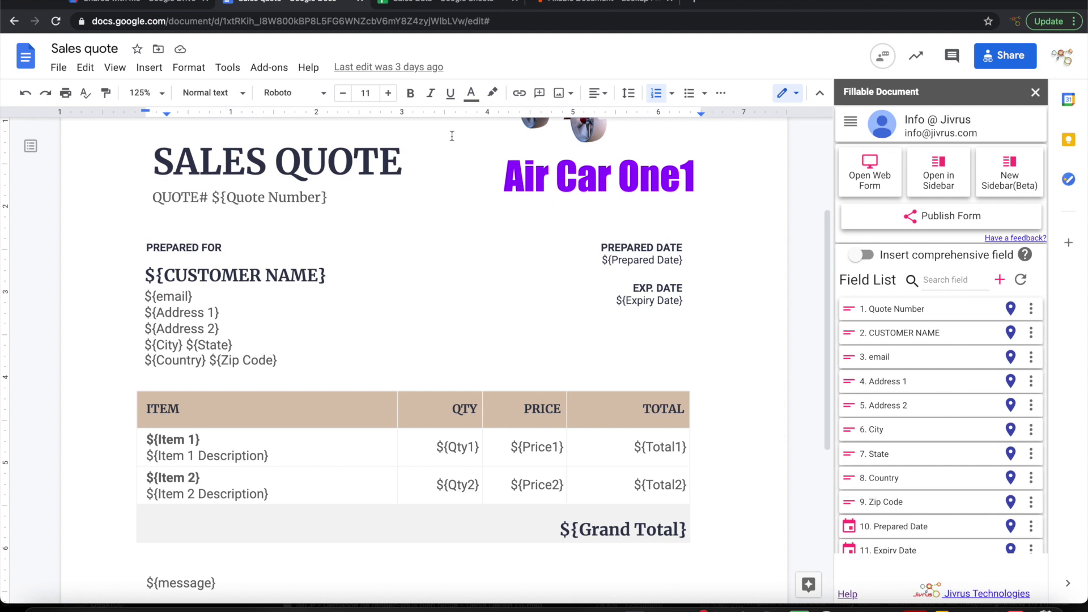
Step: Compare the quote's customer and item placeholders with the columns of the Customers and Items sheets in Sales Data
{"action": "scroll", "coordinate": [245, 309], "scroll_direction": "up", "scroll_amount": 1}
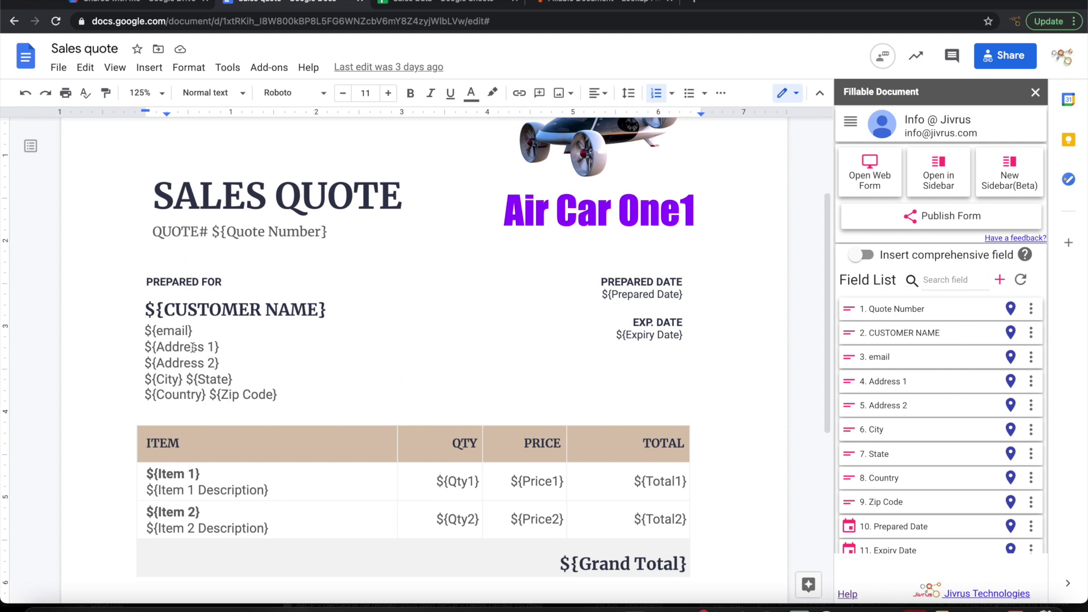
{"action": "left_click", "coordinate": [439, 1]}
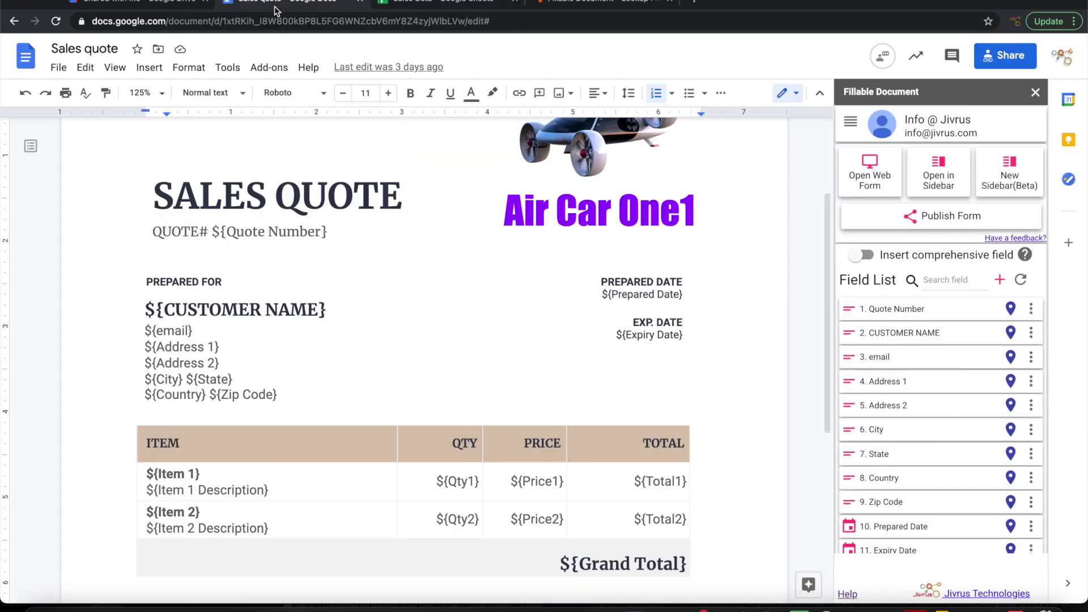
{"action": "left_click", "coordinate": [275, 5]}
{"action": "left_click", "coordinate": [477, 2]}
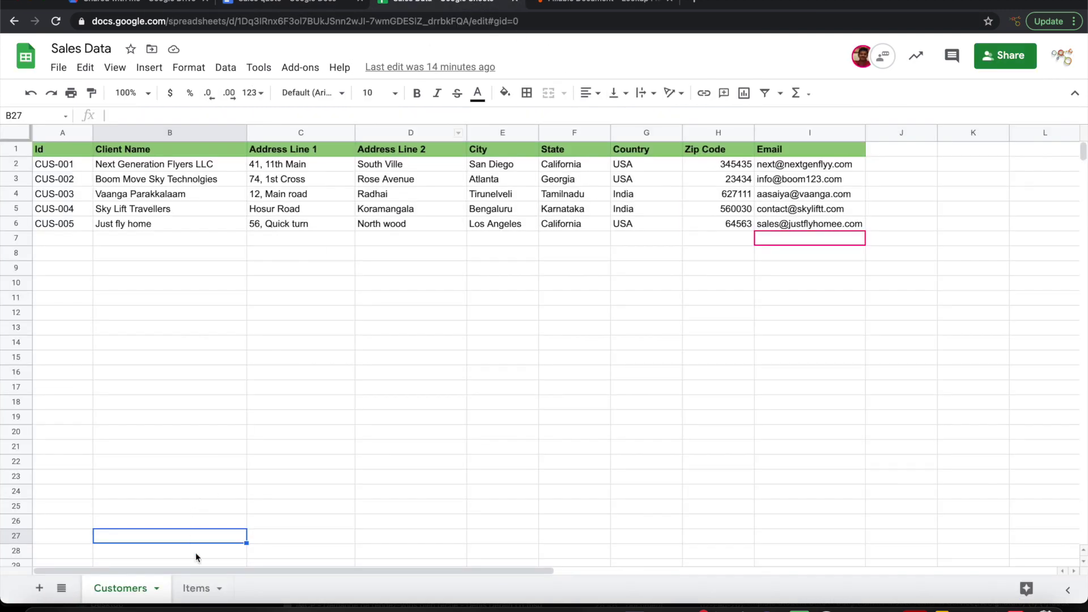
{"action": "left_click", "coordinate": [193, 587]}
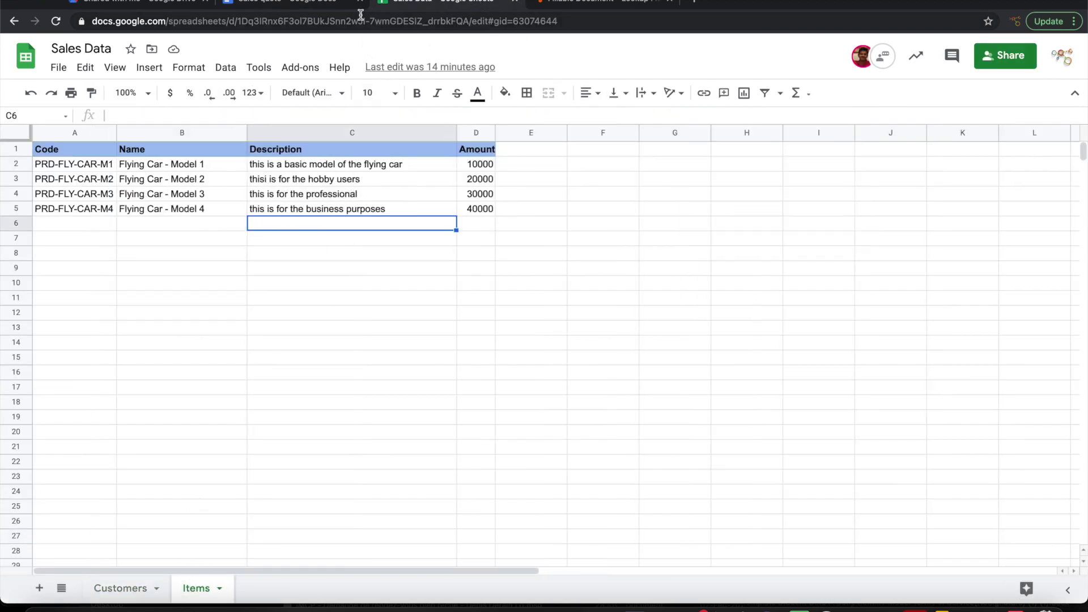
{"action": "left_click", "coordinate": [319, 3]}
{"action": "scroll", "coordinate": [486, 182], "scroll_direction": "down", "scroll_amount": 1}
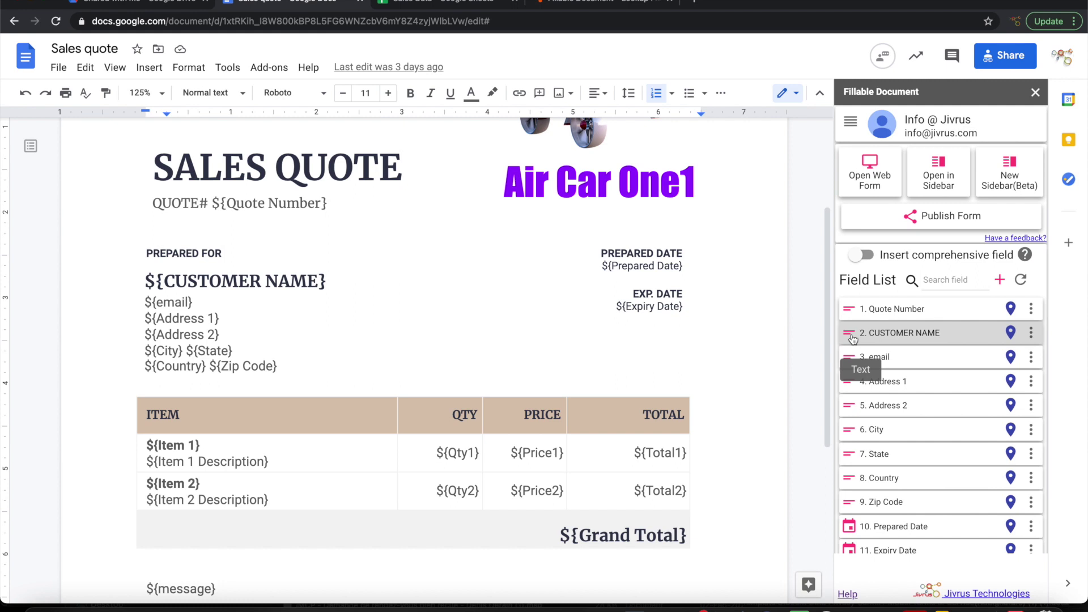
{"action": "left_click", "coordinate": [458, 2]}
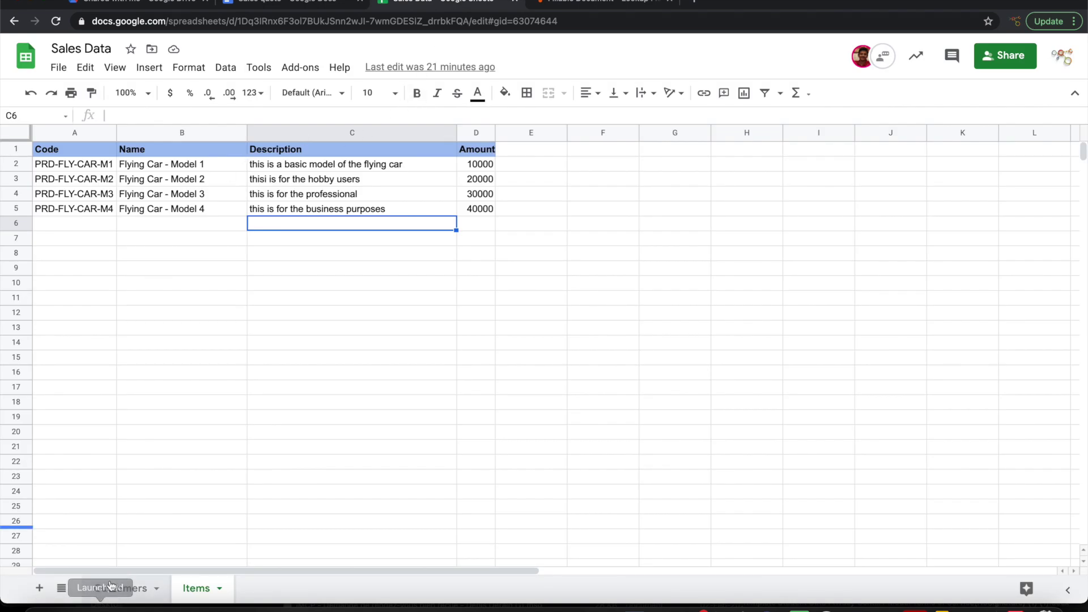
{"action": "left_click", "coordinate": [116, 590]}
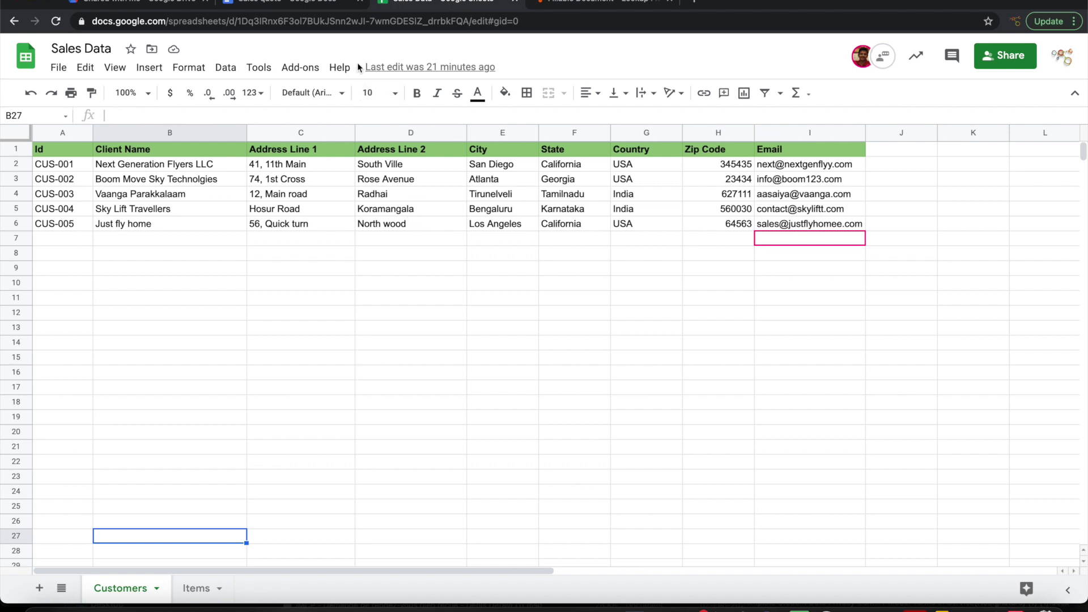
{"action": "left_click", "coordinate": [318, 5]}
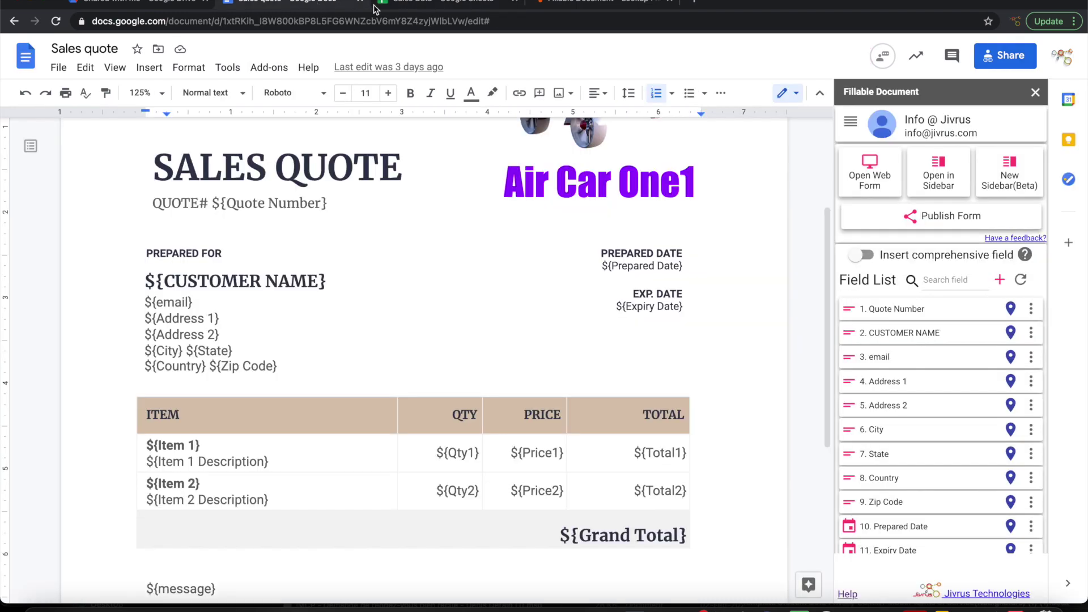
Step: Open the CUSTOMER NAME field's settings and change its type to Lookup (Beta)
{"action": "left_click", "coordinate": [959, 334]}
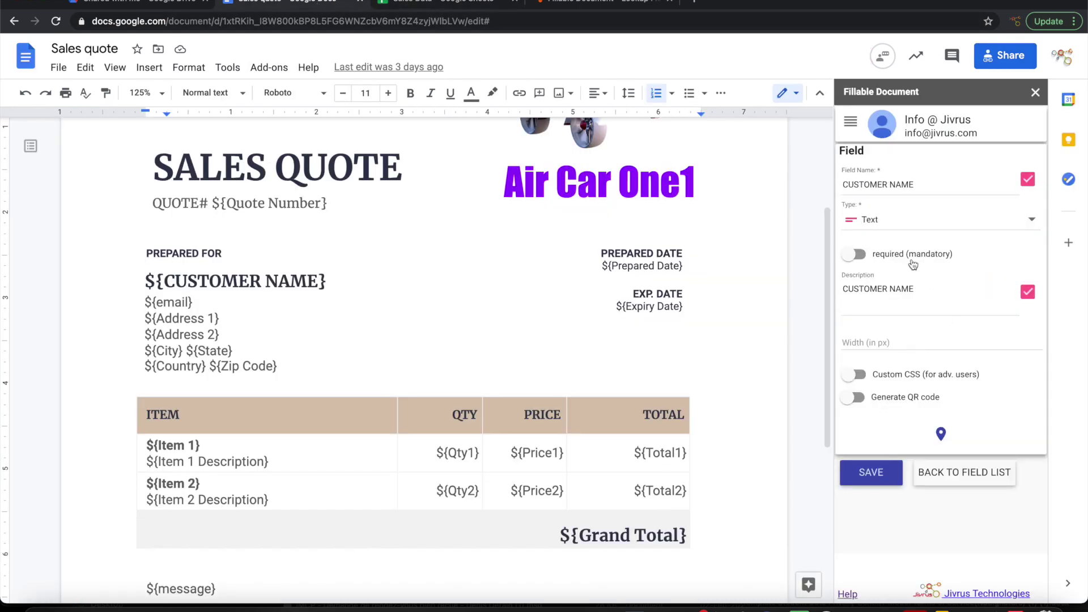
{"action": "left_click", "coordinate": [900, 229]}
{"action": "scroll", "coordinate": [945, 372], "scroll_direction": "down", "scroll_amount": 3}
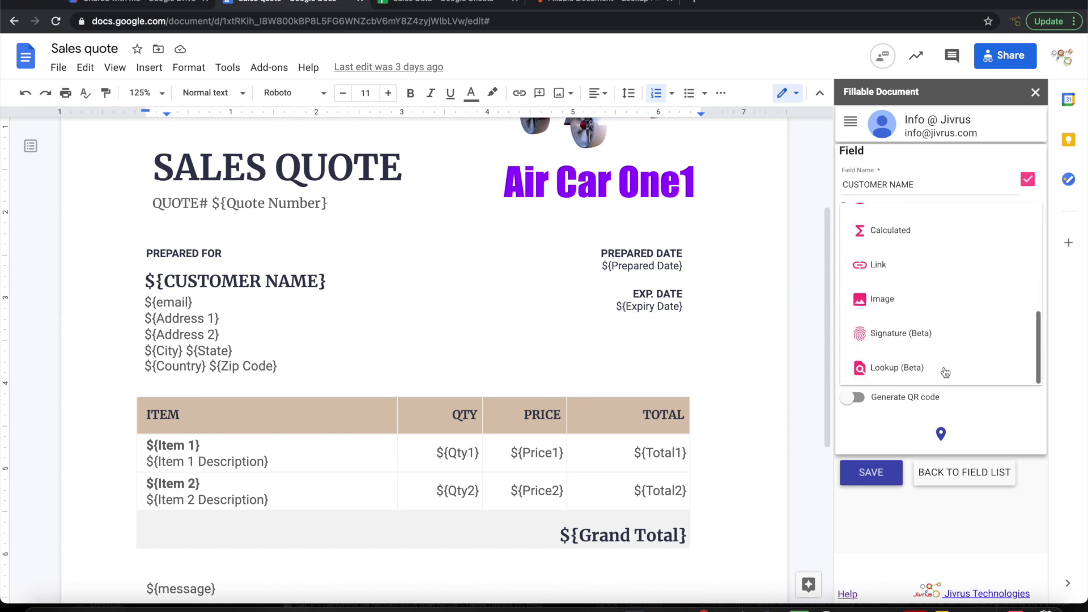
{"action": "left_click", "coordinate": [888, 368]}
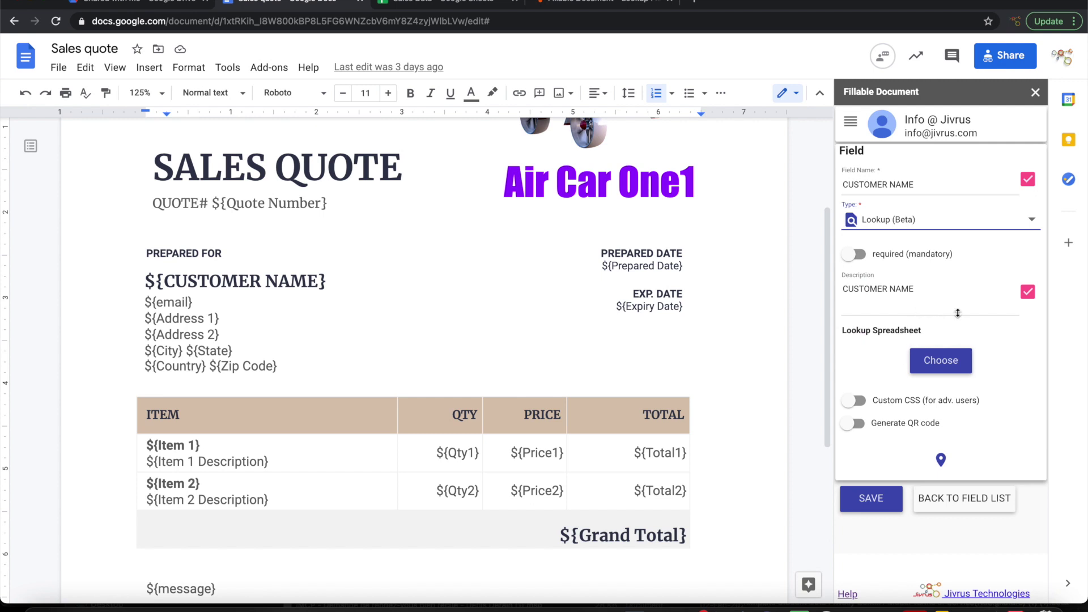
Step: Search for "Sales" and choose Sales Data as the CUSTOMER NAME lookup spreadsheet, using its Customers sheet
{"action": "left_click", "coordinate": [951, 363]}
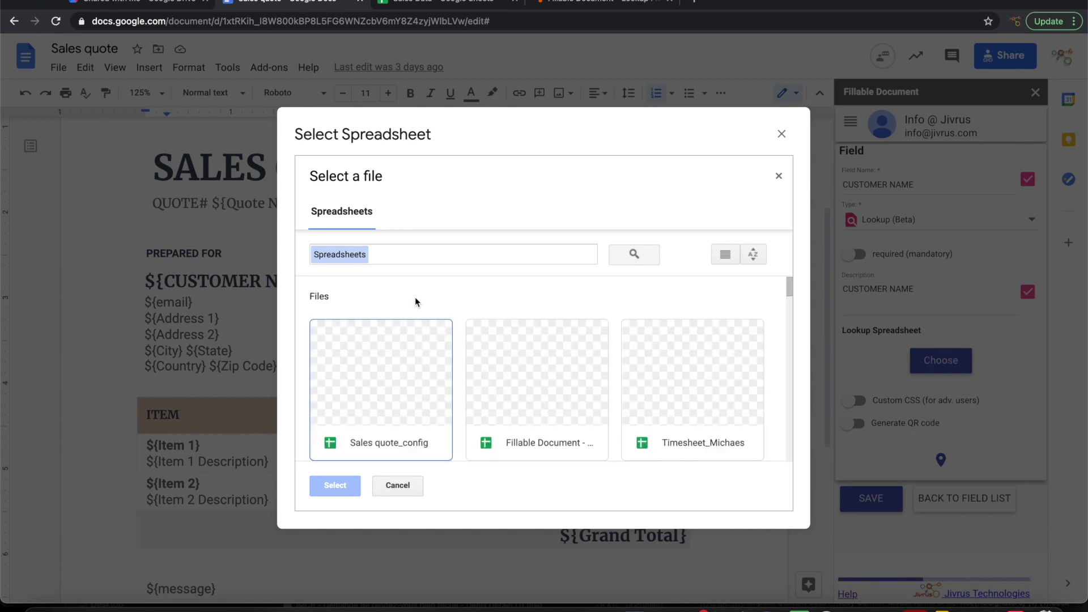
{"action": "left_click", "coordinate": [447, 255]}
{"action": "type", "text": "Sales"}
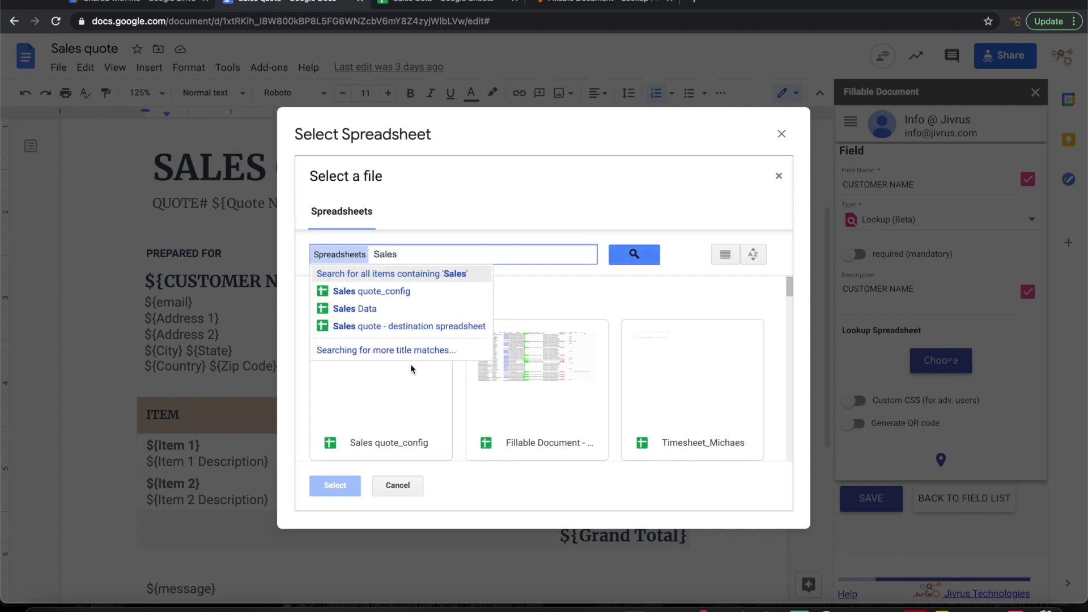
{"action": "left_click", "coordinate": [364, 309]}
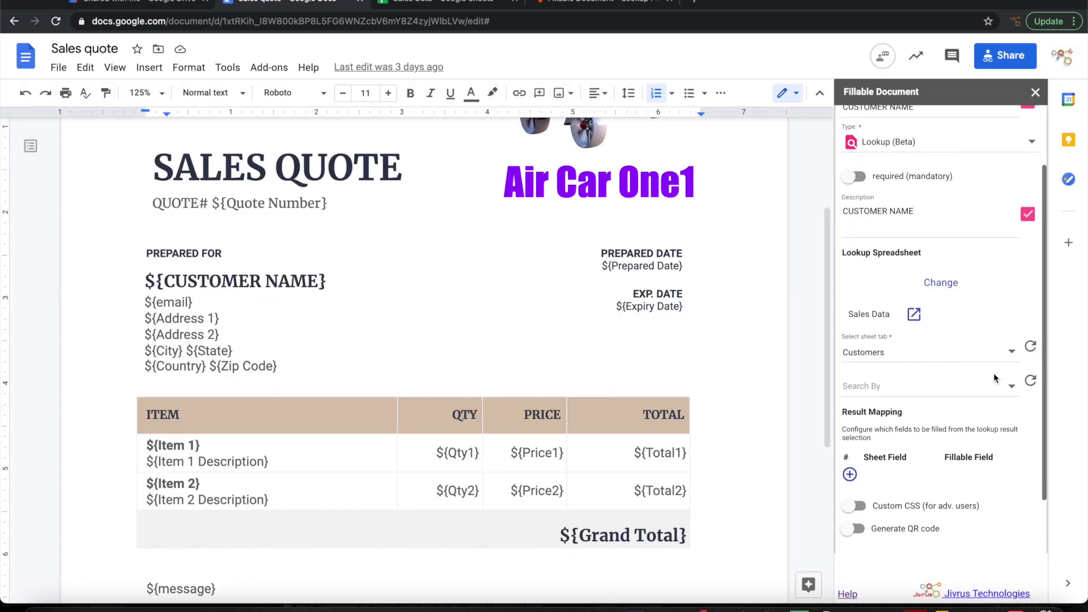
{"action": "left_click", "coordinate": [987, 356]}
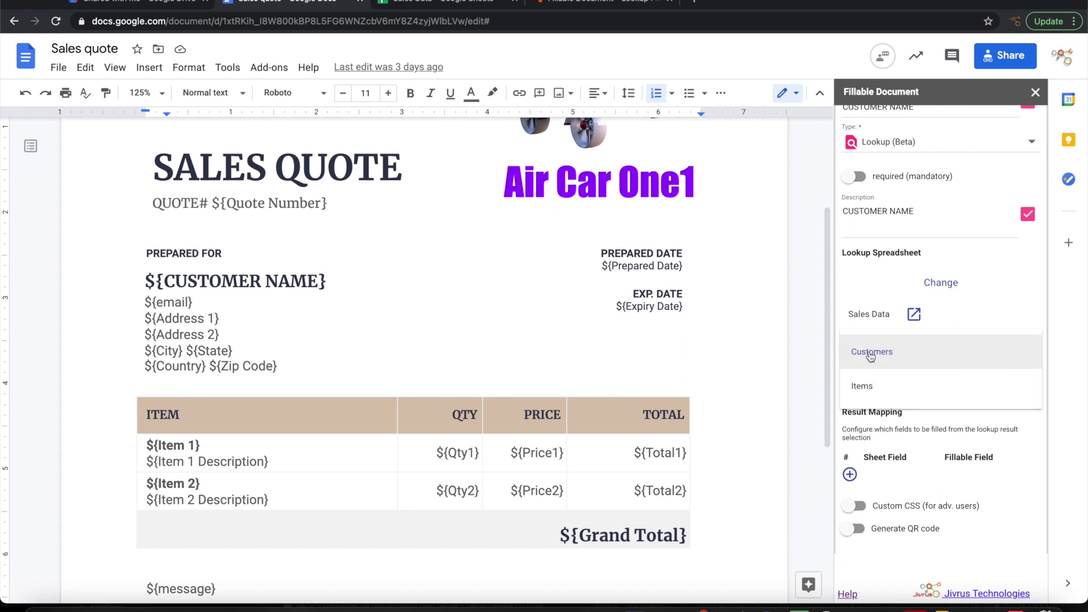
{"action": "left_click", "coordinate": [978, 312]}
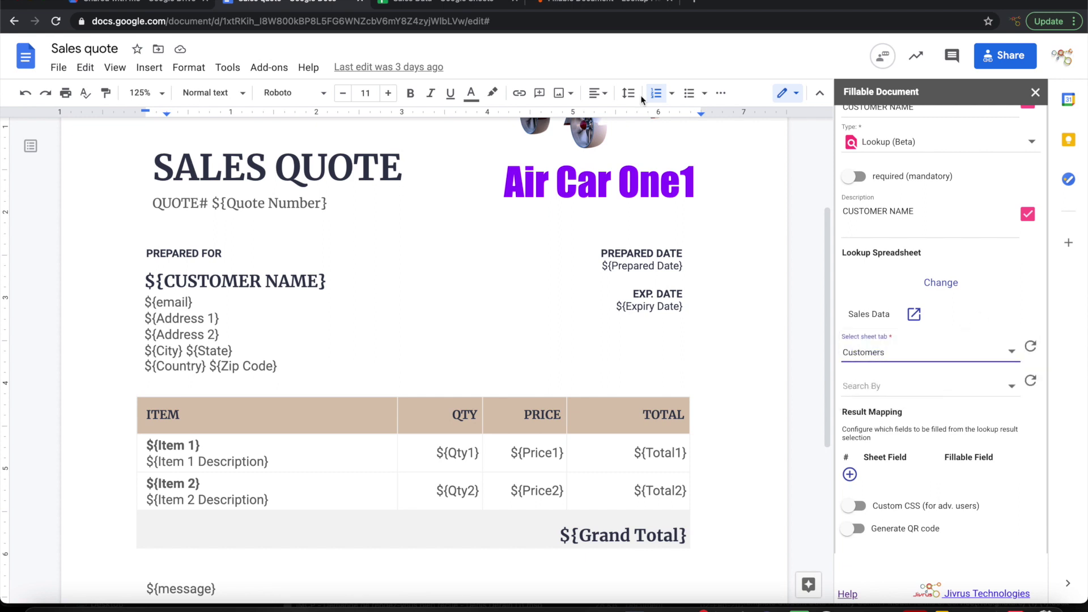
Step: Compare the columns of the Customers sheet in Sales Data with the Search By options of the CUSTOMER NAME lookup
{"action": "left_click", "coordinate": [450, 3]}
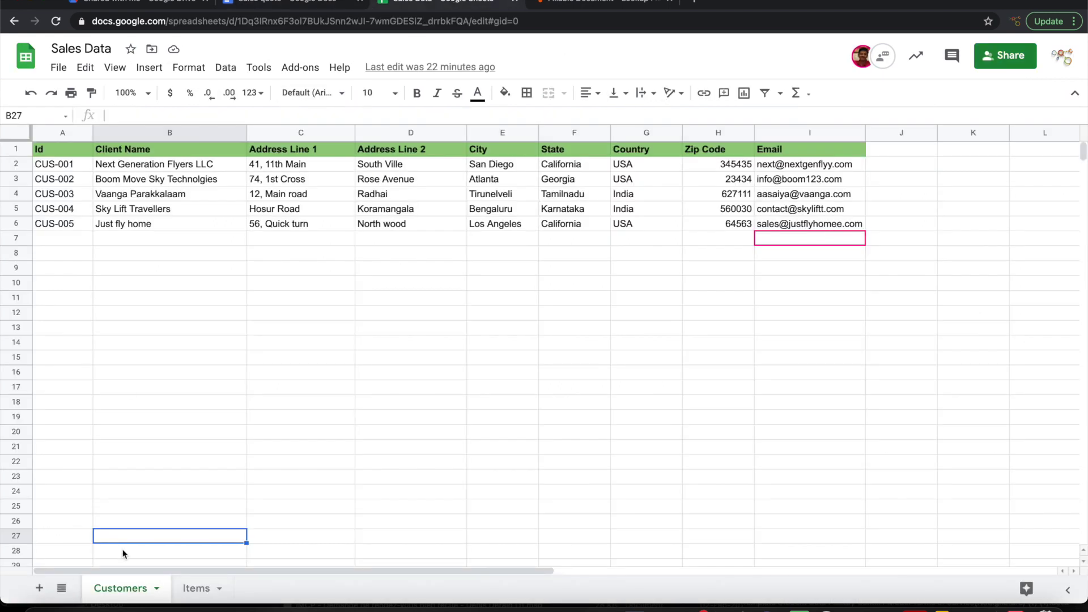
{"action": "left_click", "coordinate": [283, 5]}
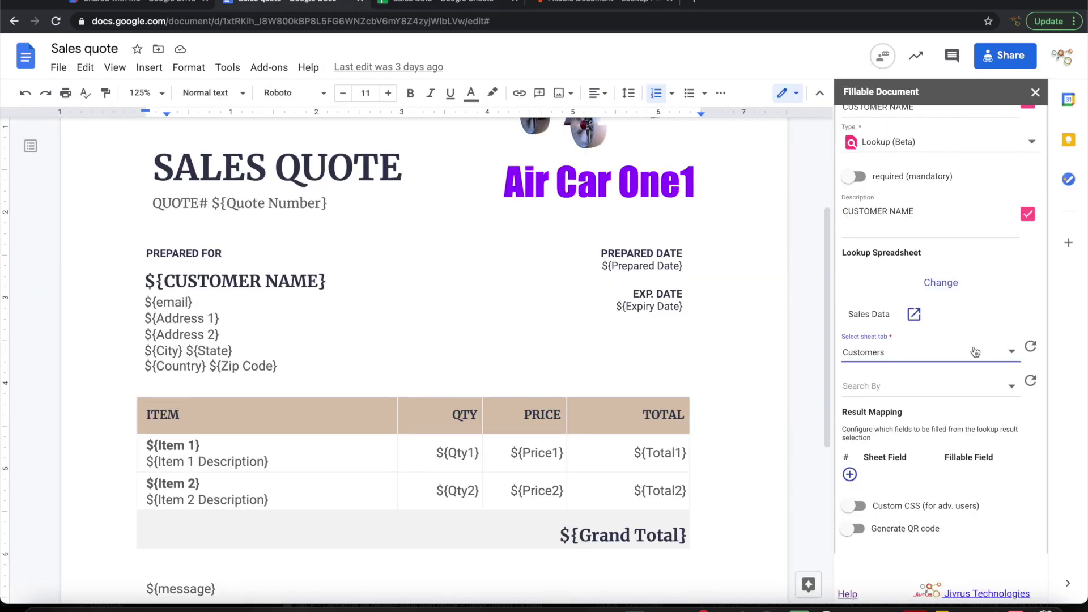
{"action": "scroll", "coordinate": [969, 357], "scroll_direction": "down", "scroll_amount": 1}
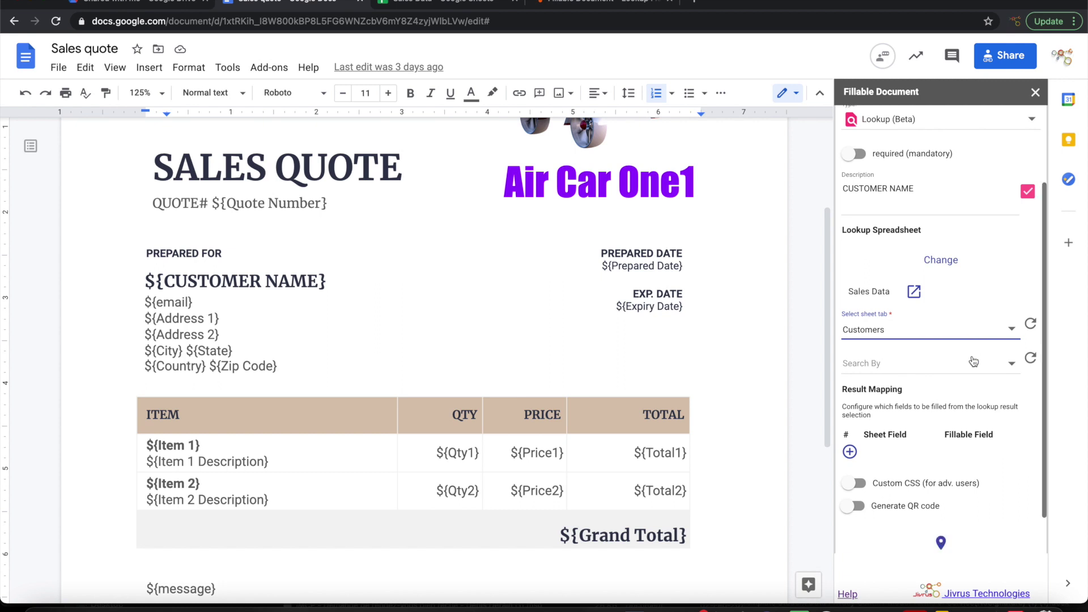
{"action": "left_click", "coordinate": [982, 322]}
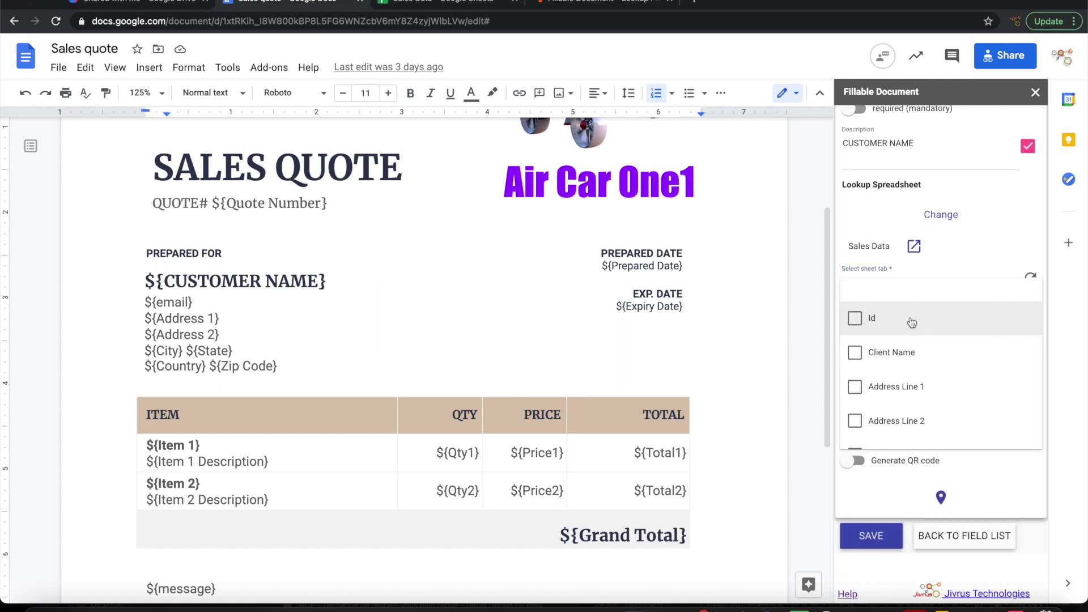
{"action": "left_click", "coordinate": [445, 7]}
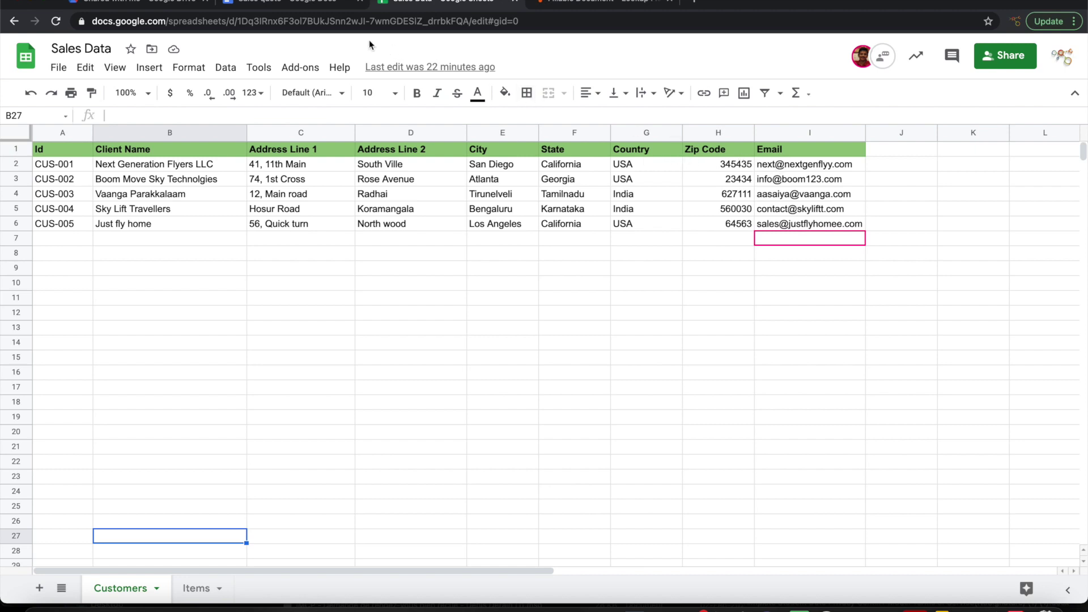
{"action": "left_click", "coordinate": [305, 3]}
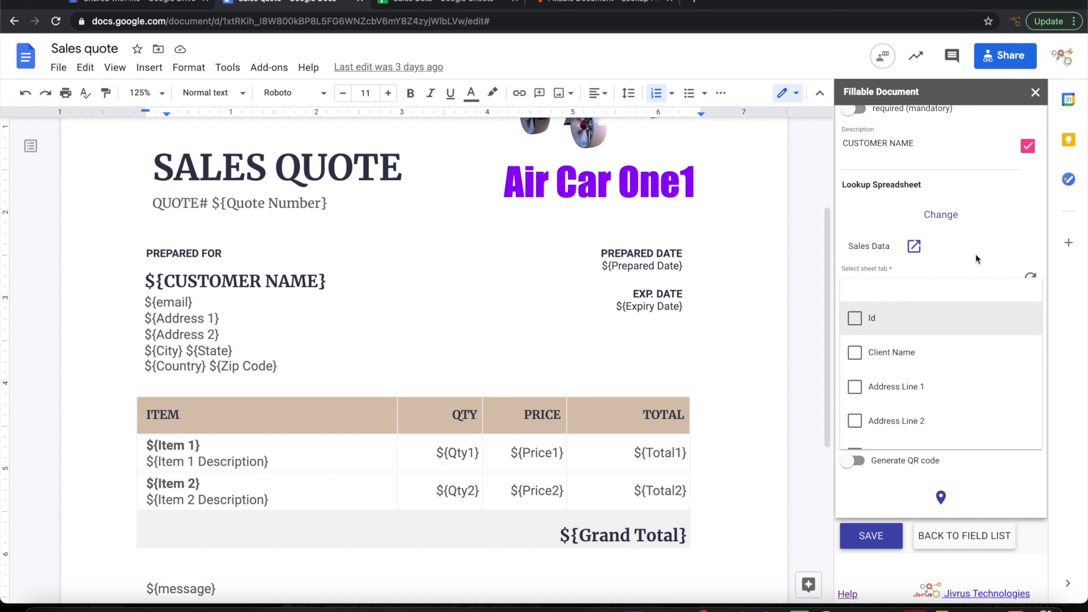
{"action": "left_click", "coordinate": [1017, 224]}
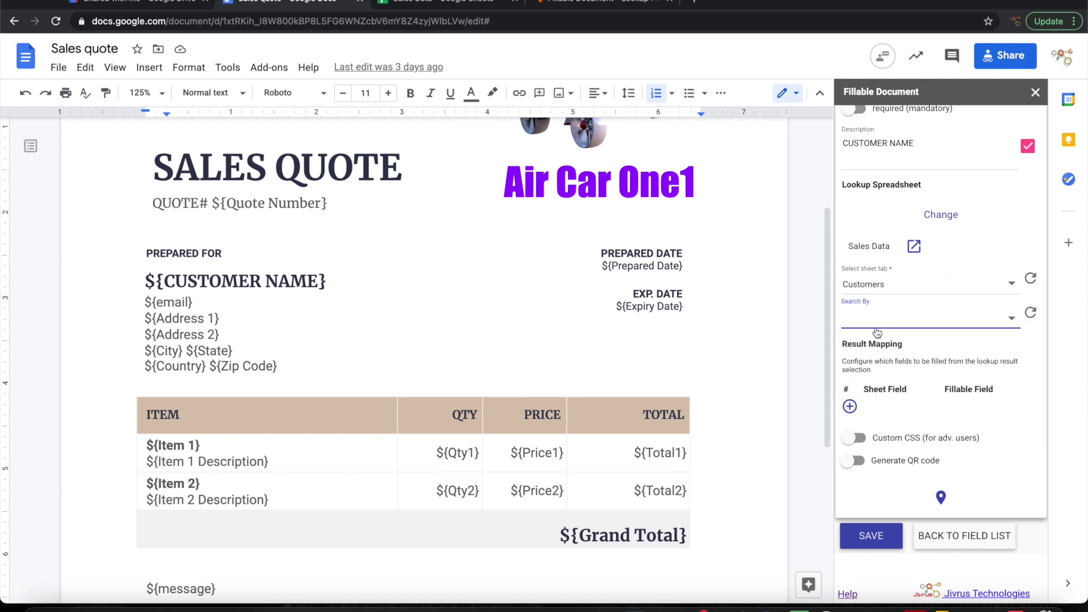
Step: Set the CUSTOMER NAME lookup to search by Client Name, City, State, Country and Email
{"action": "left_click", "coordinate": [906, 316]}
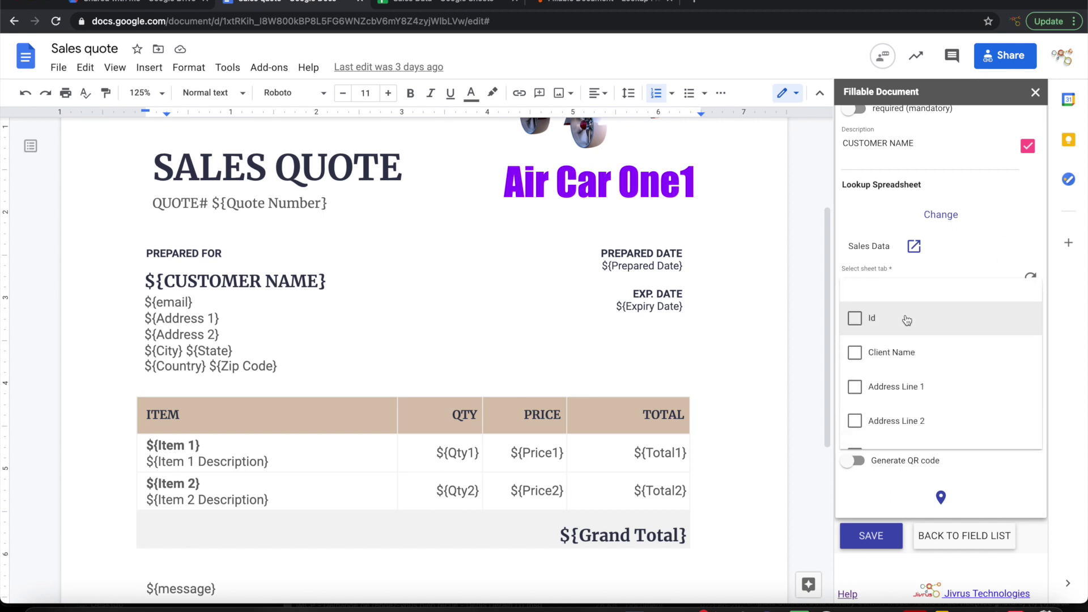
{"action": "left_click", "coordinate": [853, 354]}
{"action": "scroll", "coordinate": [889, 401], "scroll_direction": "down", "scroll_amount": 2}
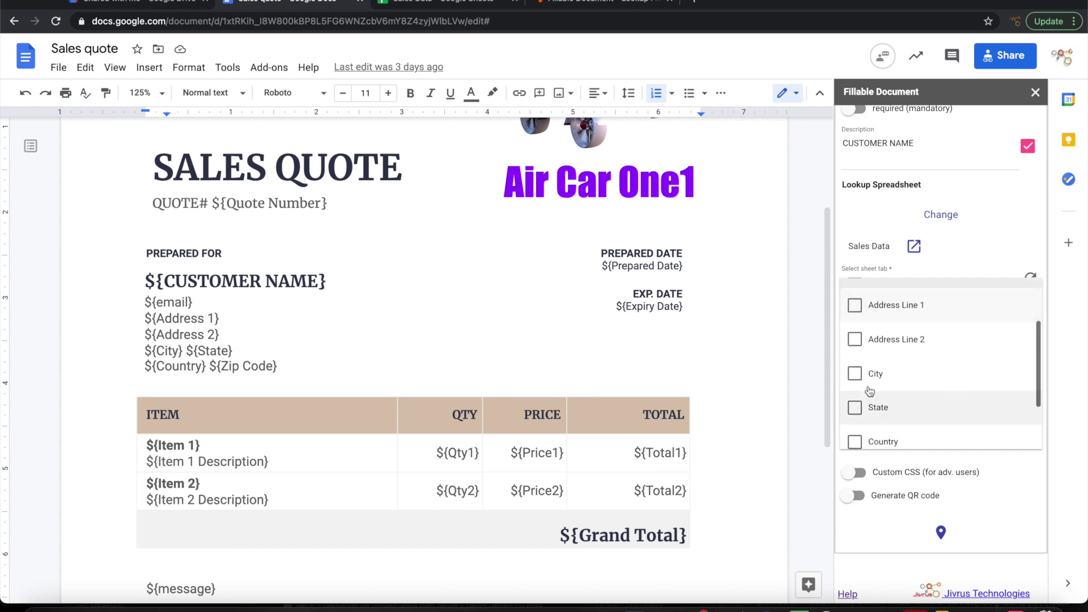
{"action": "left_click", "coordinate": [855, 374]}
{"action": "left_click", "coordinate": [854, 408]}
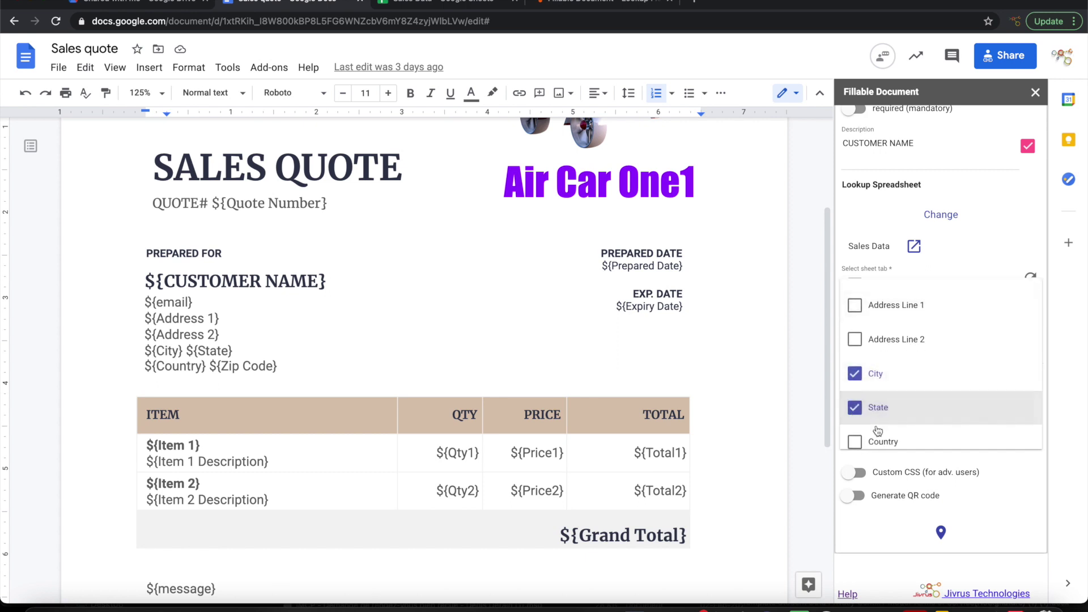
{"action": "left_click", "coordinate": [856, 443]}
{"action": "scroll", "coordinate": [856, 442], "scroll_direction": "down", "scroll_amount": 2}
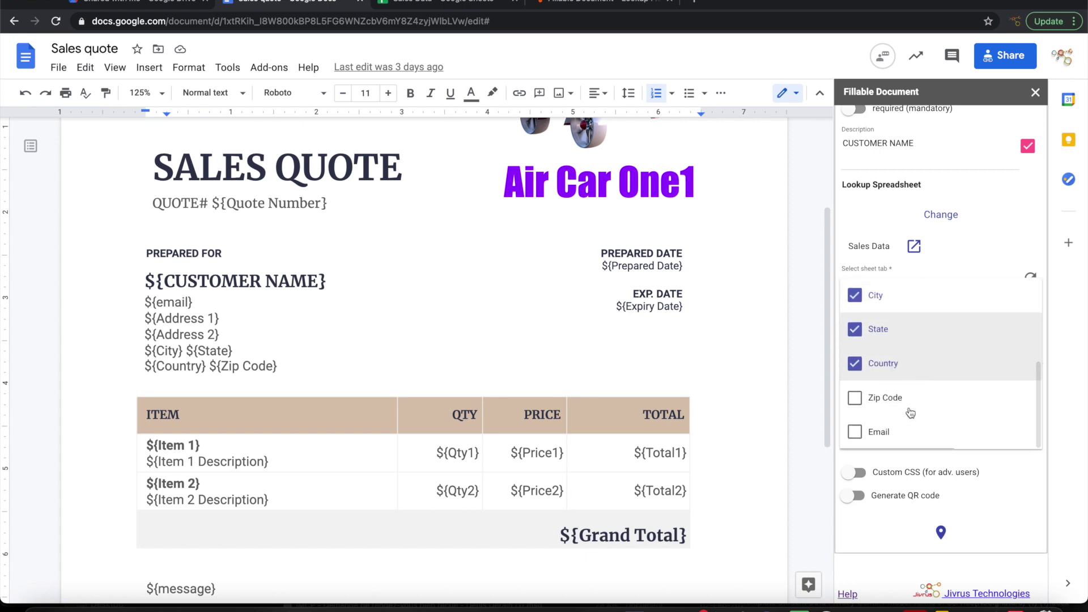
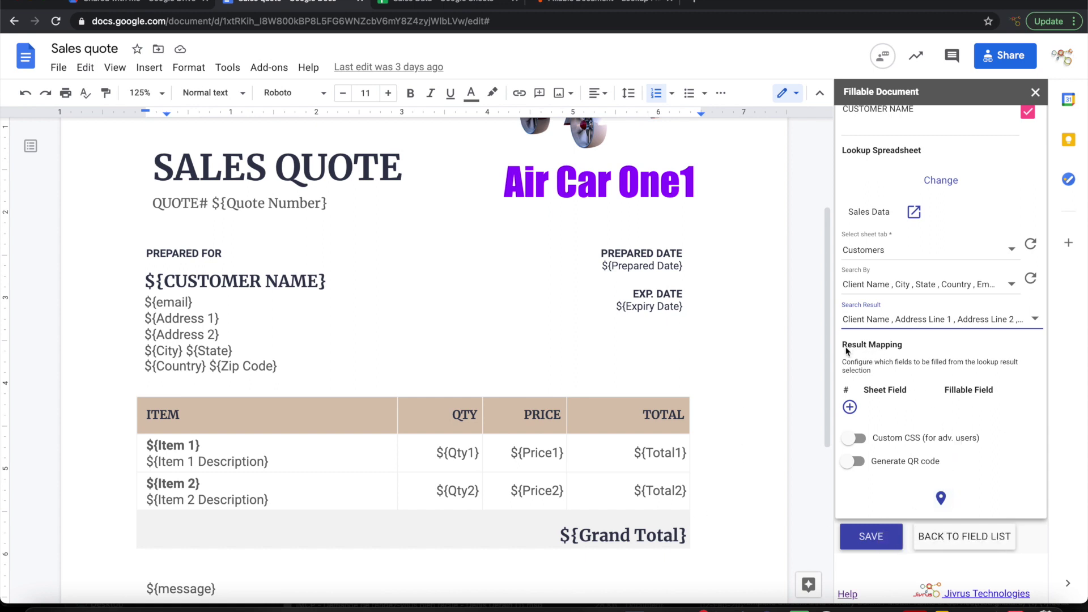
Step: Add a result mapping from the Client Name sheet column to the CUSTOMER NAME fillable field
{"action": "left_click", "coordinate": [850, 408]}
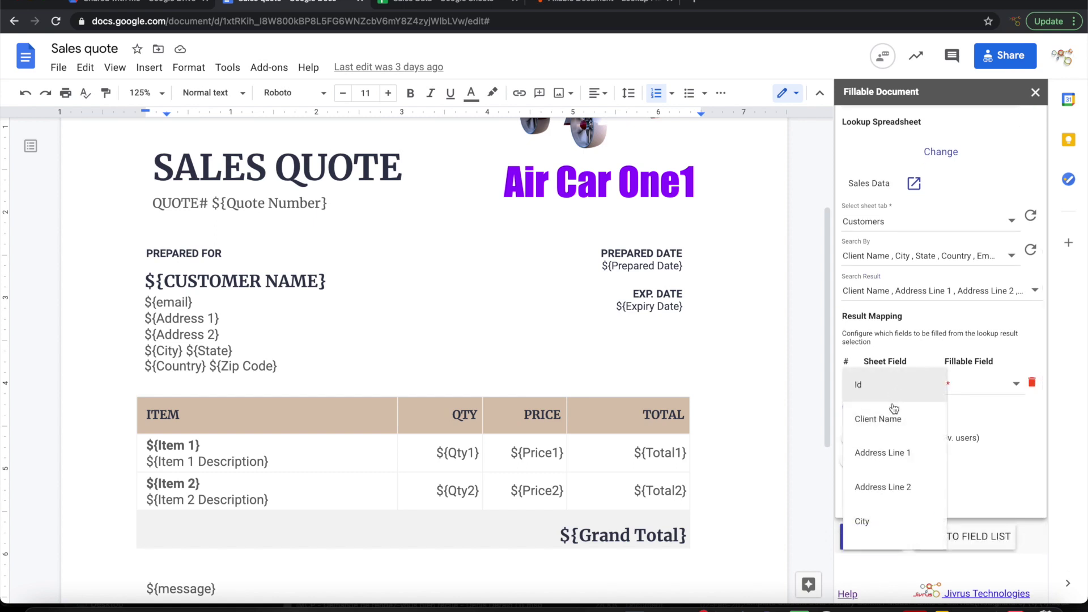
{"action": "left_click", "coordinate": [887, 419]}
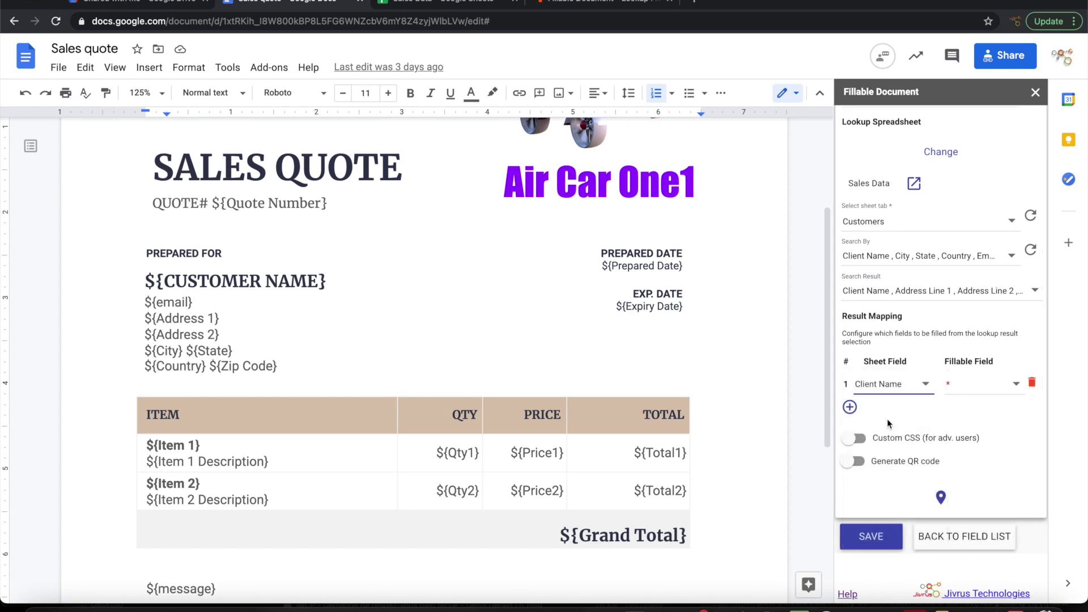
{"action": "left_click", "coordinate": [974, 385]}
{"action": "left_click", "coordinate": [965, 418]}
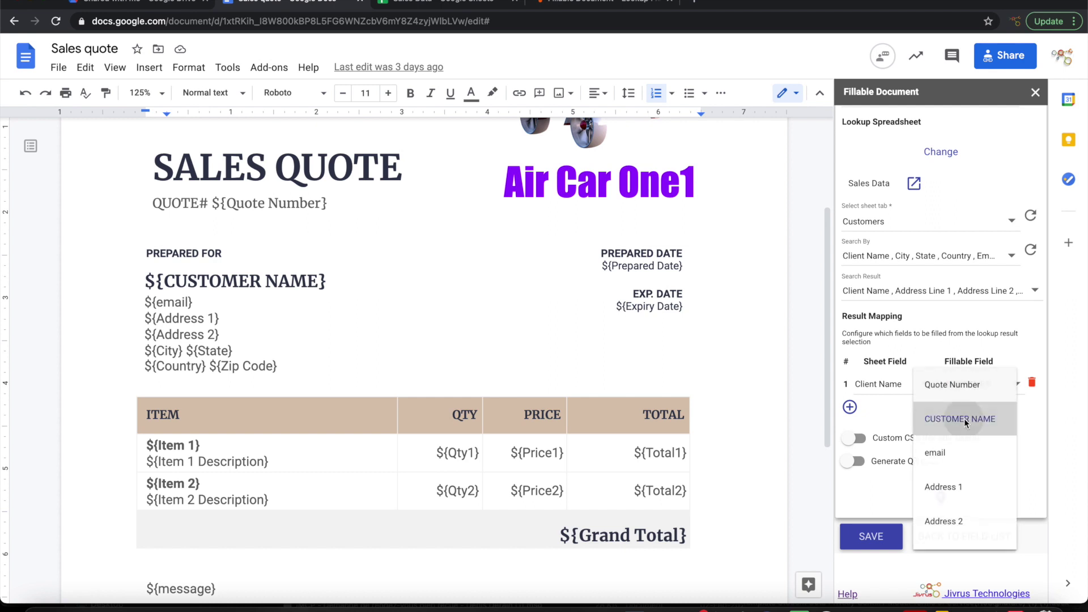
Step: Add a second result mapping from the Address Line 1 column to the Address 1 field
{"action": "left_click", "coordinate": [850, 407]}
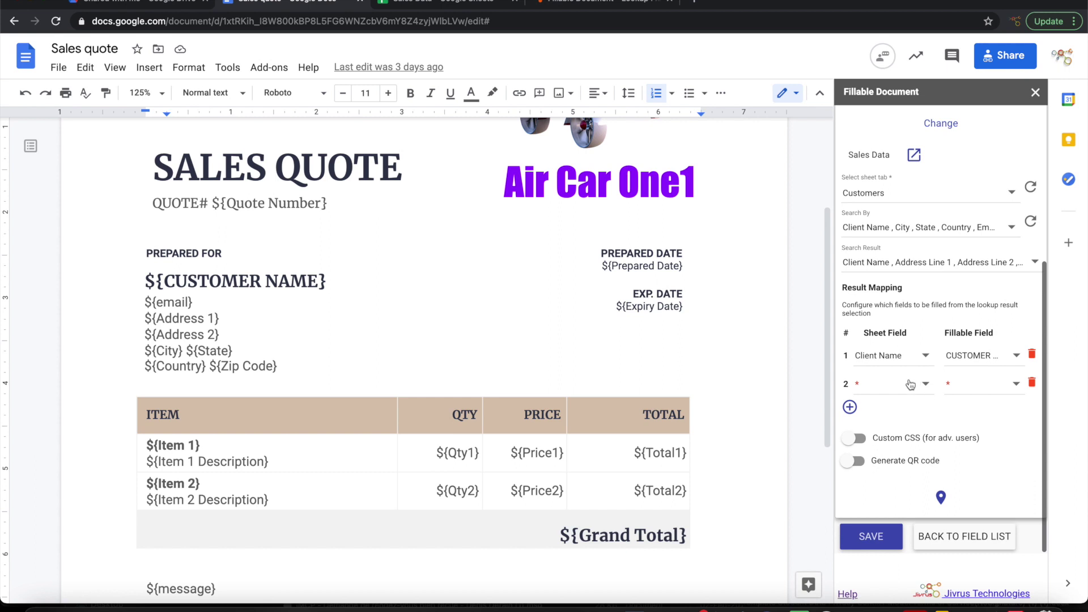
{"action": "left_click", "coordinate": [910, 385]}
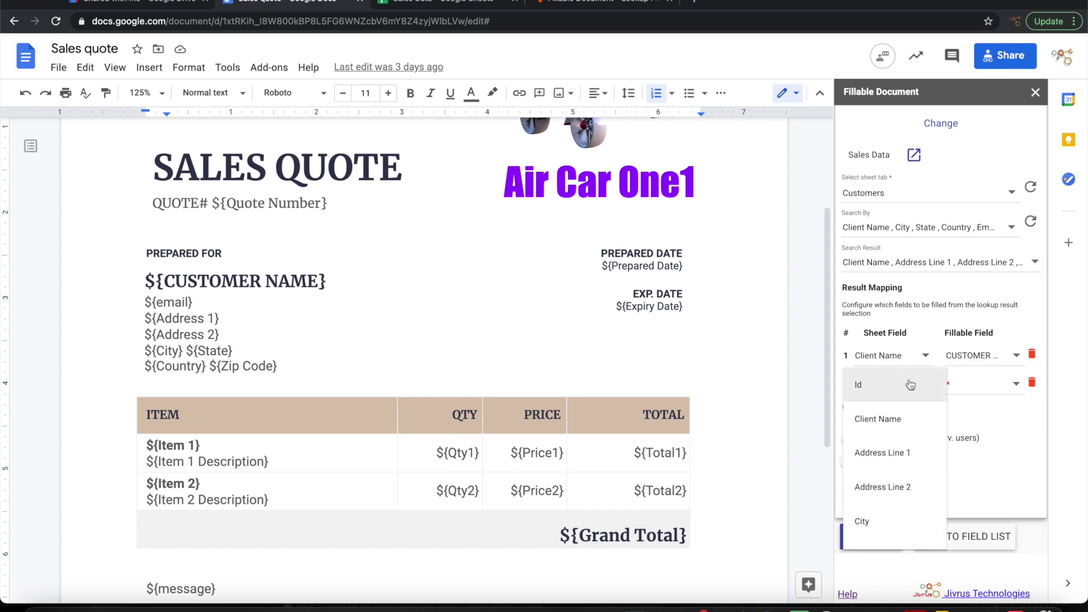
{"action": "left_click", "coordinate": [902, 453]}
{"action": "left_click", "coordinate": [972, 383]}
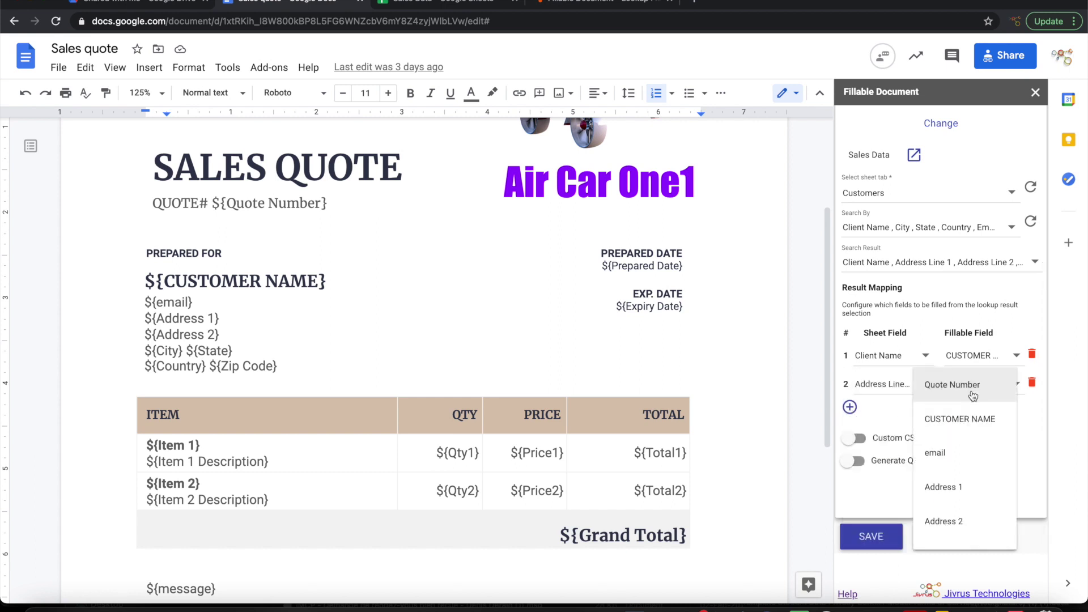
{"action": "scroll", "coordinate": [959, 472], "scroll_direction": "down", "scroll_amount": 1}
{"action": "left_click", "coordinate": [964, 439]}
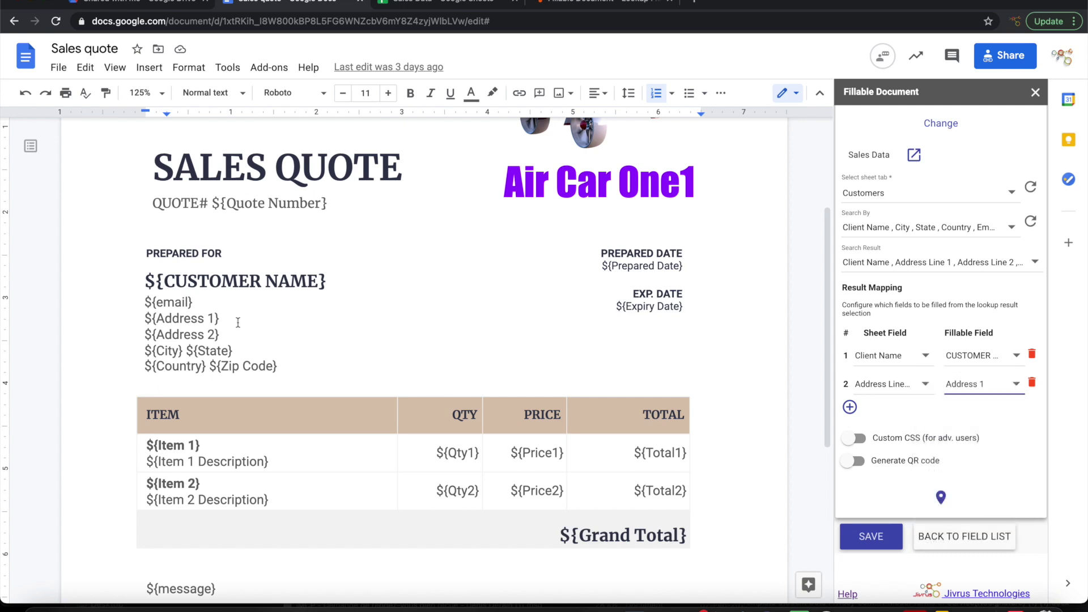
Step: Add a third result mapping from the Address Line 2 column to the Address 2 field
{"action": "left_click", "coordinate": [850, 407]}
{"action": "left_click", "coordinate": [898, 421]}
{"action": "left_click", "coordinate": [883, 515]}
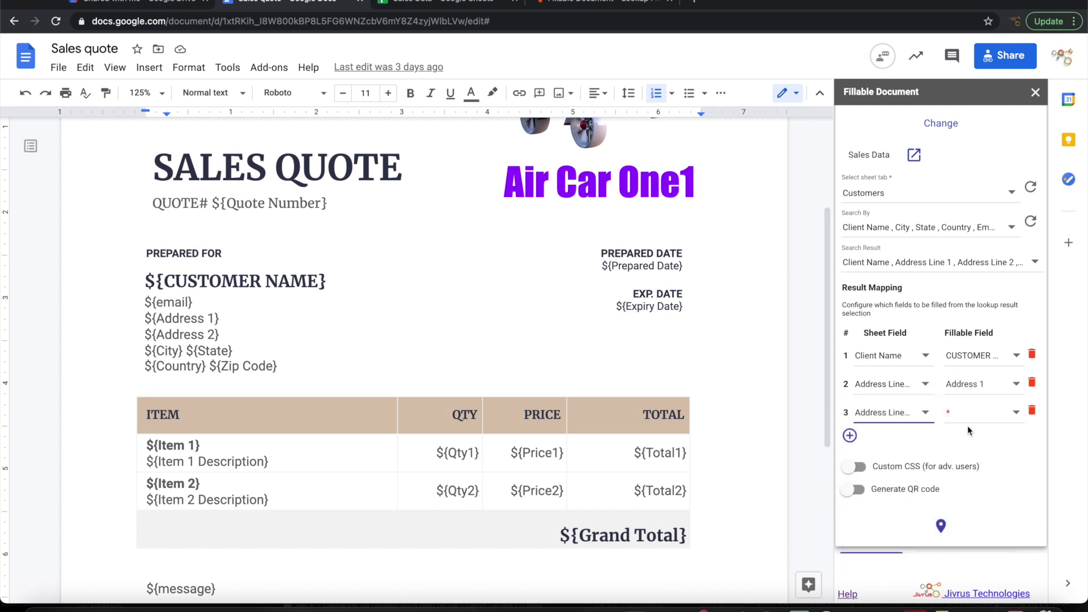
{"action": "left_click", "coordinate": [972, 422]}
{"action": "scroll", "coordinate": [960, 496], "scroll_direction": "down", "scroll_amount": 5}
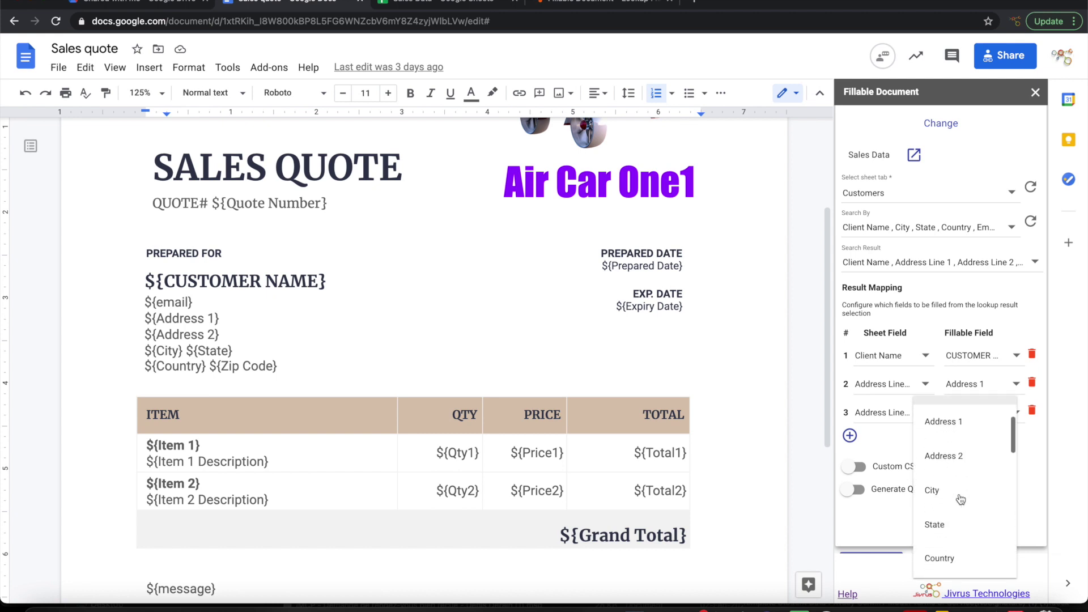
{"action": "scroll", "coordinate": [960, 498], "scroll_direction": "down", "scroll_amount": 4}
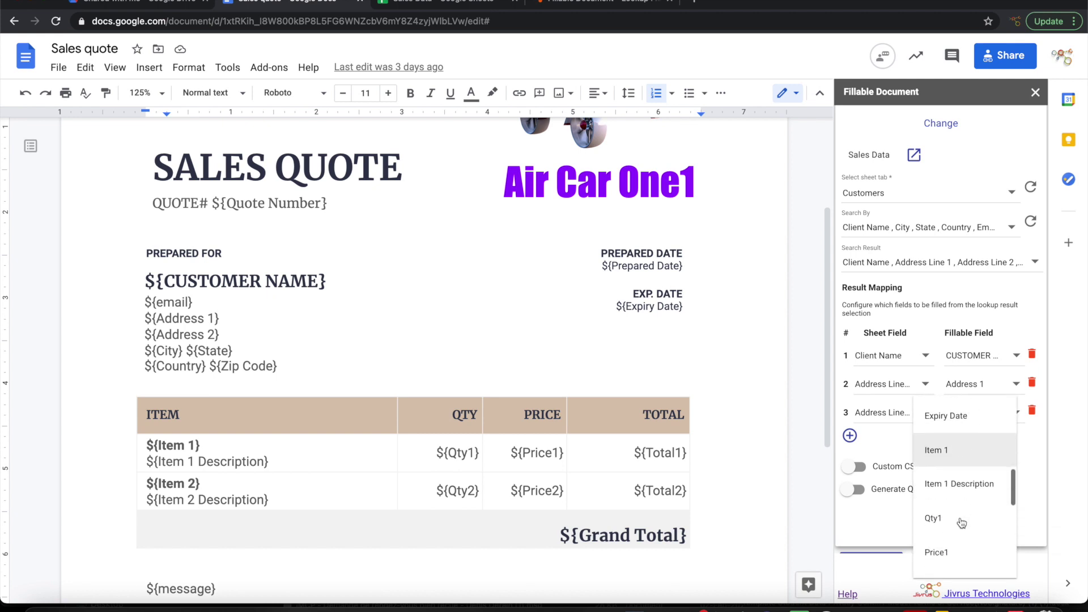
{"action": "scroll", "coordinate": [962, 523], "scroll_direction": "up", "scroll_amount": 9}
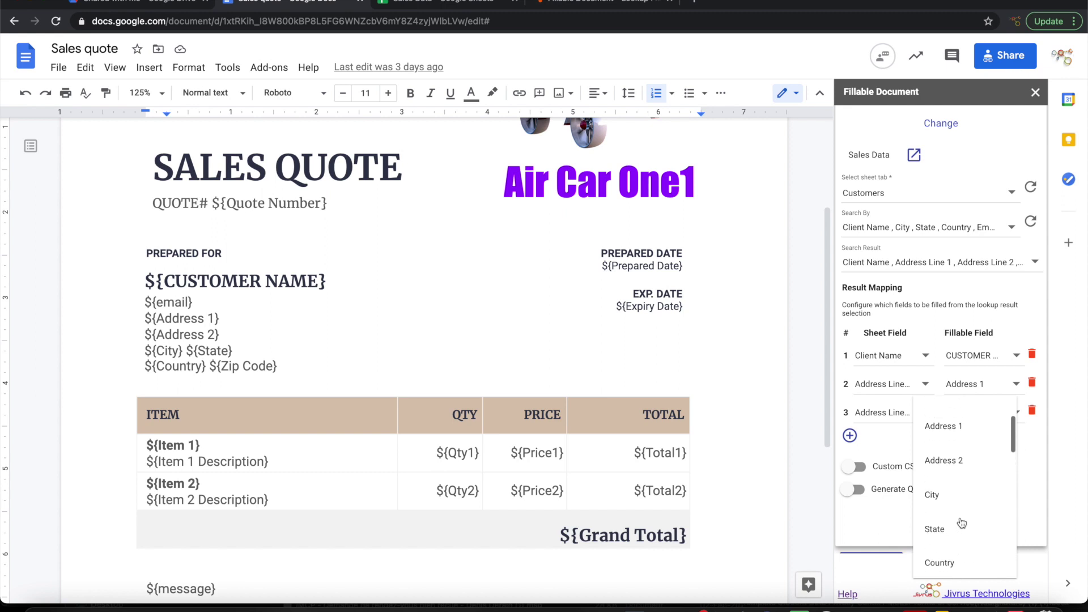
{"action": "left_click", "coordinate": [955, 547]}
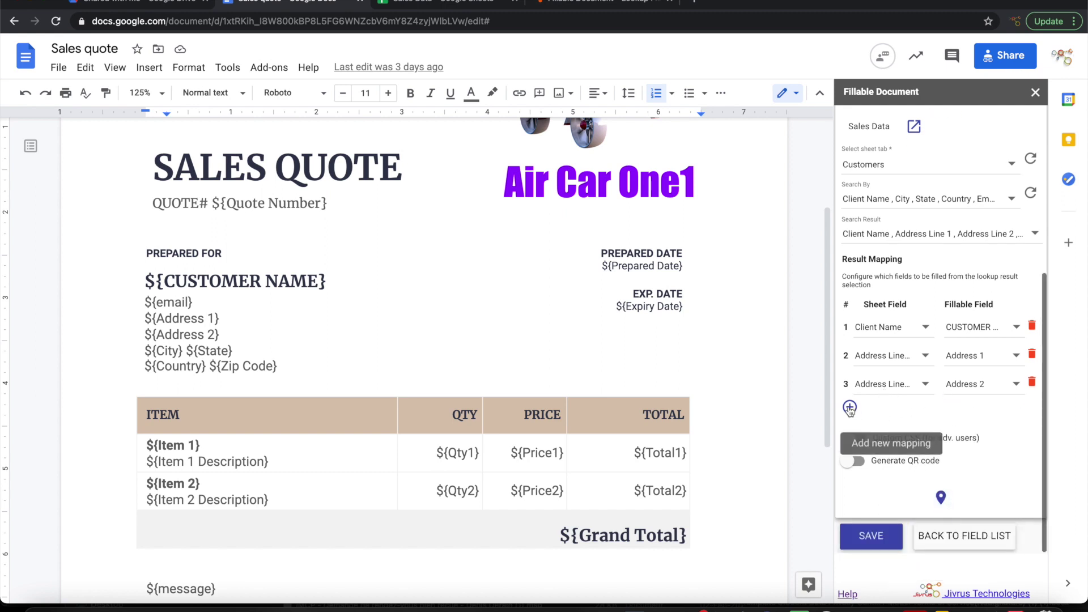
Step: Add a fourth result mapping from the City column to the City field
{"action": "left_click", "coordinate": [849, 407]}
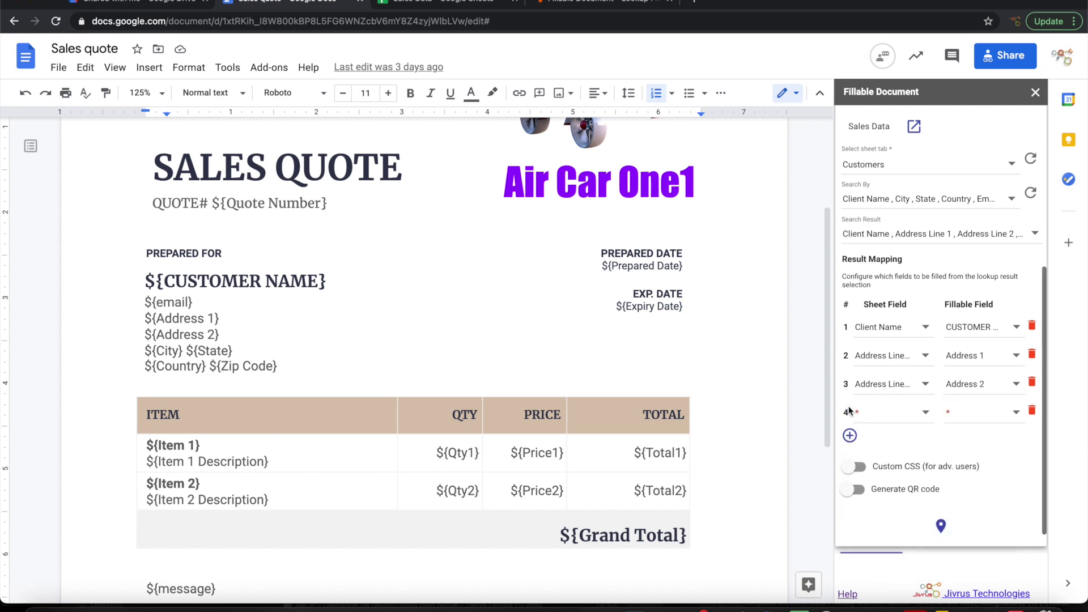
{"action": "left_click", "coordinate": [905, 418]}
{"action": "scroll", "coordinate": [904, 516], "scroll_direction": "down", "scroll_amount": 2}
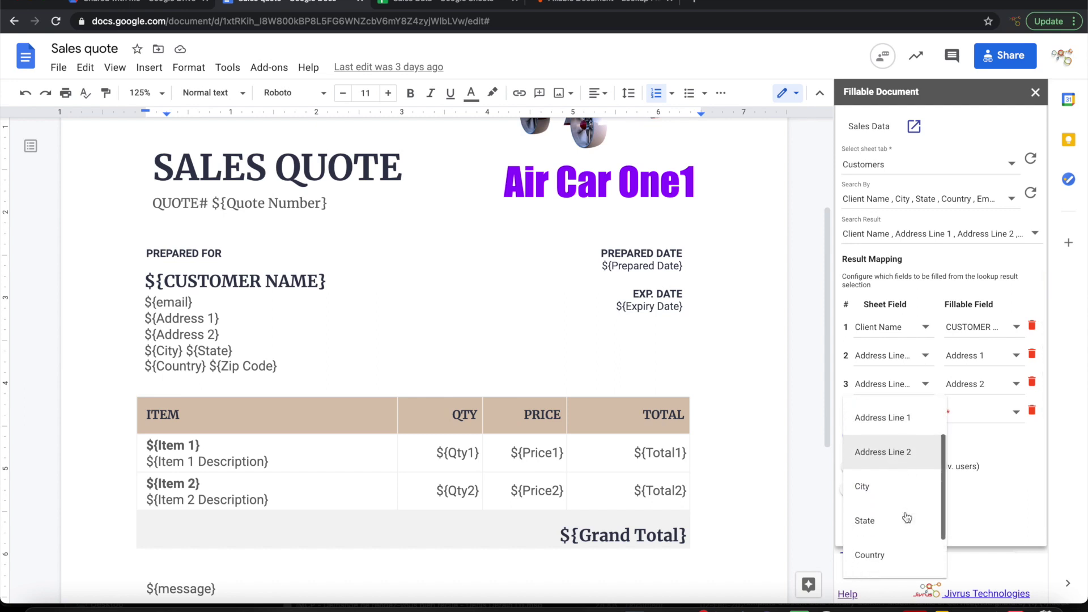
{"action": "left_click", "coordinate": [883, 492]}
{"action": "left_click", "coordinate": [973, 417]}
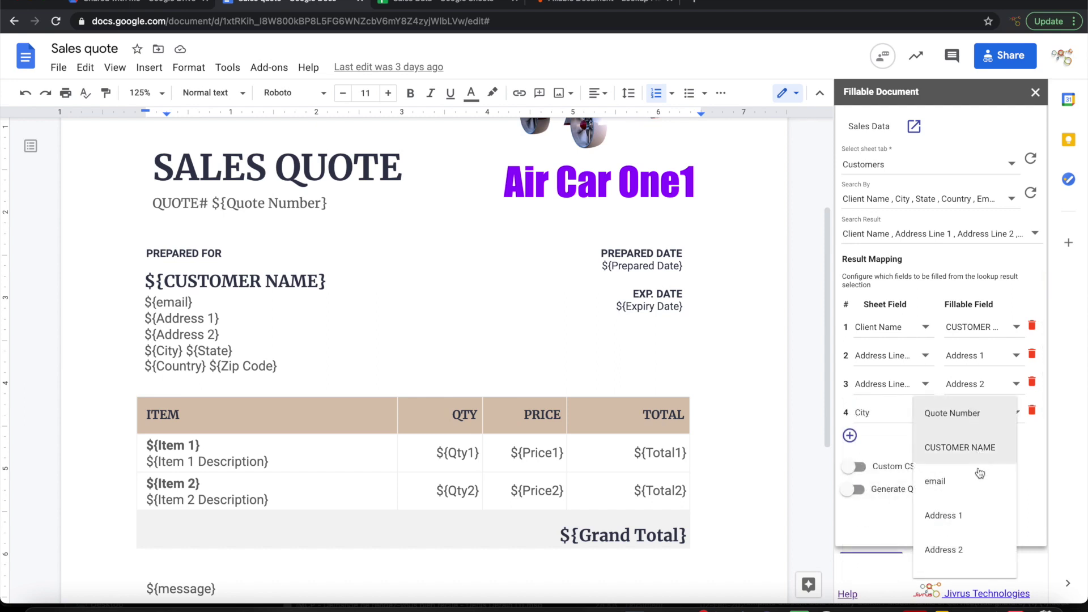
{"action": "scroll", "coordinate": [980, 467], "scroll_direction": "down", "scroll_amount": 2}
{"action": "left_click", "coordinate": [945, 510]}
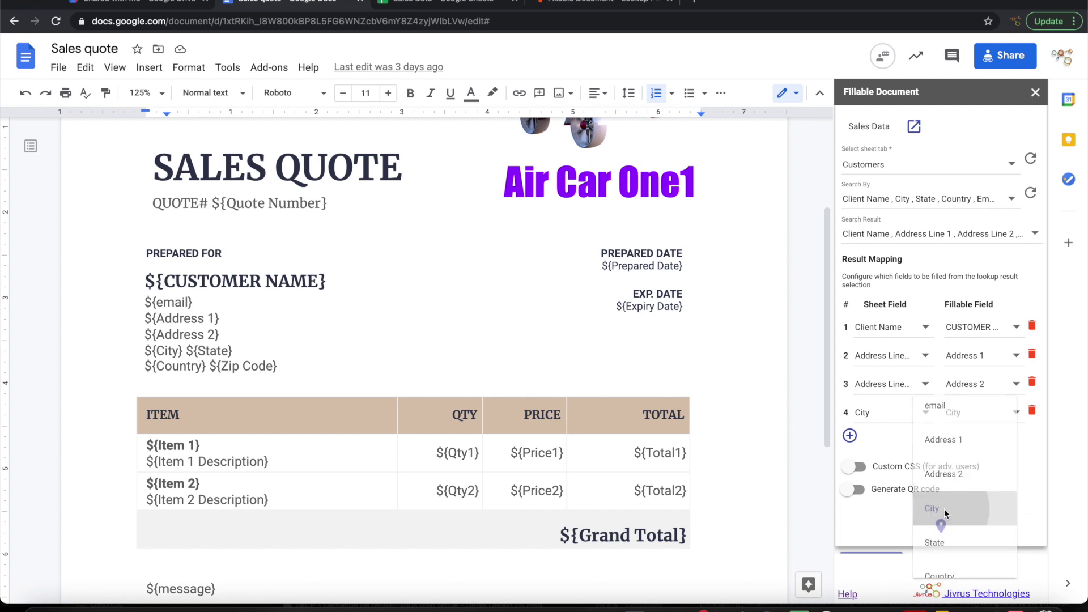
Step: Add result mappings from the State and Country columns to the fillable fields of the same names
{"action": "left_click", "coordinate": [849, 435]}
{"action": "left_click", "coordinate": [889, 447]}
{"action": "left_click", "coordinate": [864, 483]}
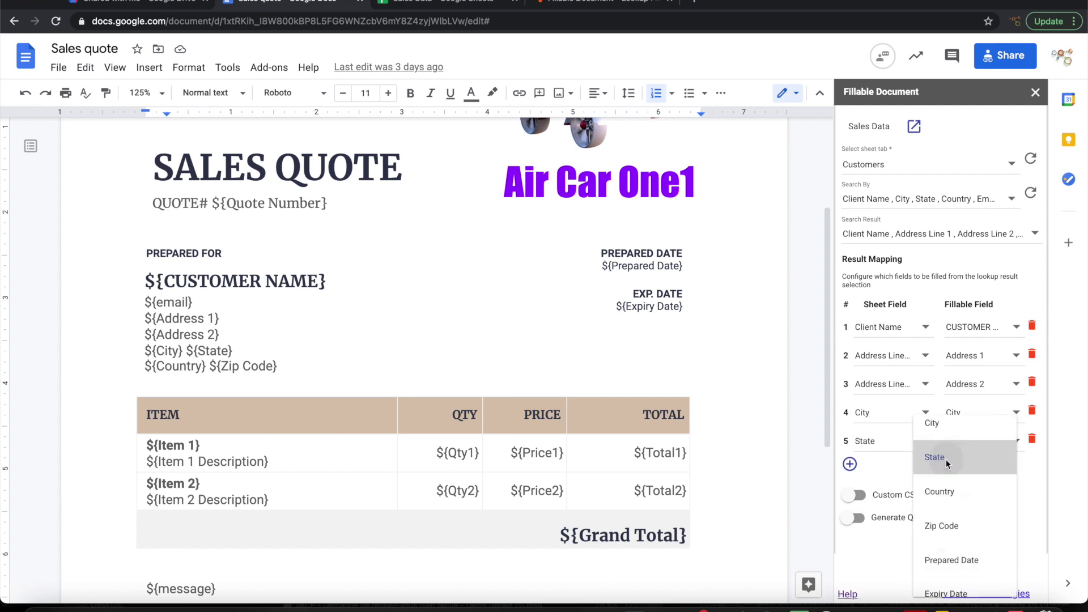
{"action": "left_click", "coordinate": [879, 457]}
{"action": "left_click", "coordinate": [850, 464]}
{"action": "left_click", "coordinate": [884, 384]}
{"action": "left_click", "coordinate": [884, 482]}
{"action": "left_click", "coordinate": [935, 459]}
Step: Add a seventh result mapping from the Zip Code column to the Zip Code field
{"action": "left_click", "coordinate": [849, 408]}
{"action": "left_click", "coordinate": [885, 412]}
{"action": "scroll", "coordinate": [895, 471], "scroll_direction": "down", "scroll_amount": 3}
{"action": "left_click", "coordinate": [884, 510]}
{"action": "left_click", "coordinate": [980, 412]}
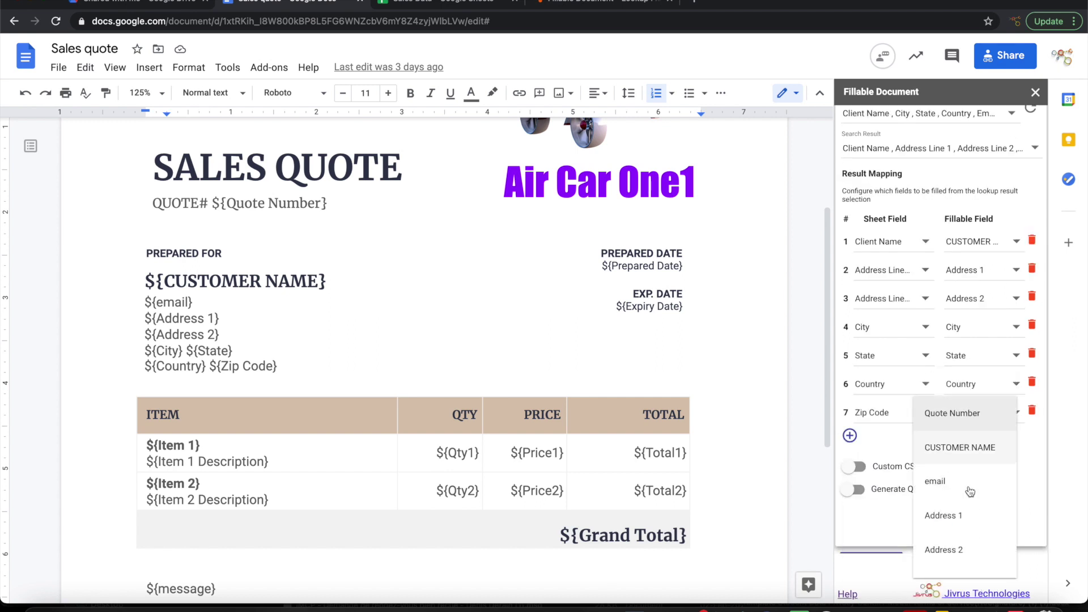
{"action": "left_click", "coordinate": [952, 510]}
Step: Map the Email column to the email field and save the CUSTOMER NAME field settings
{"action": "left_click", "coordinate": [849, 437]}
{"action": "left_click", "coordinate": [884, 384]}
{"action": "left_click", "coordinate": [867, 530]}
{"action": "left_click", "coordinate": [980, 384]}
{"action": "left_click", "coordinate": [941, 438]}
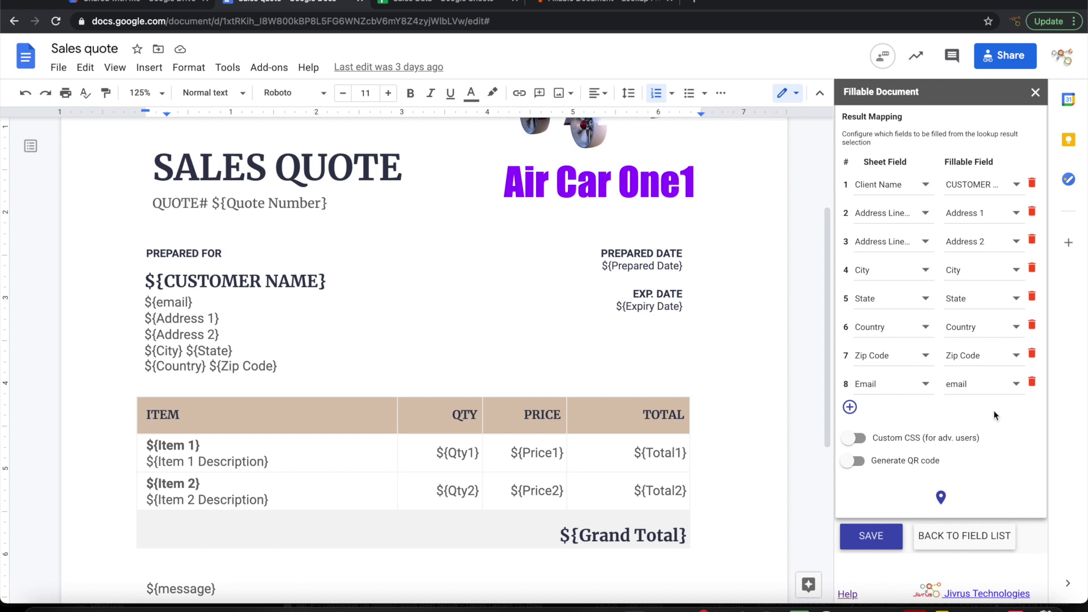
{"action": "left_click", "coordinate": [871, 538]}
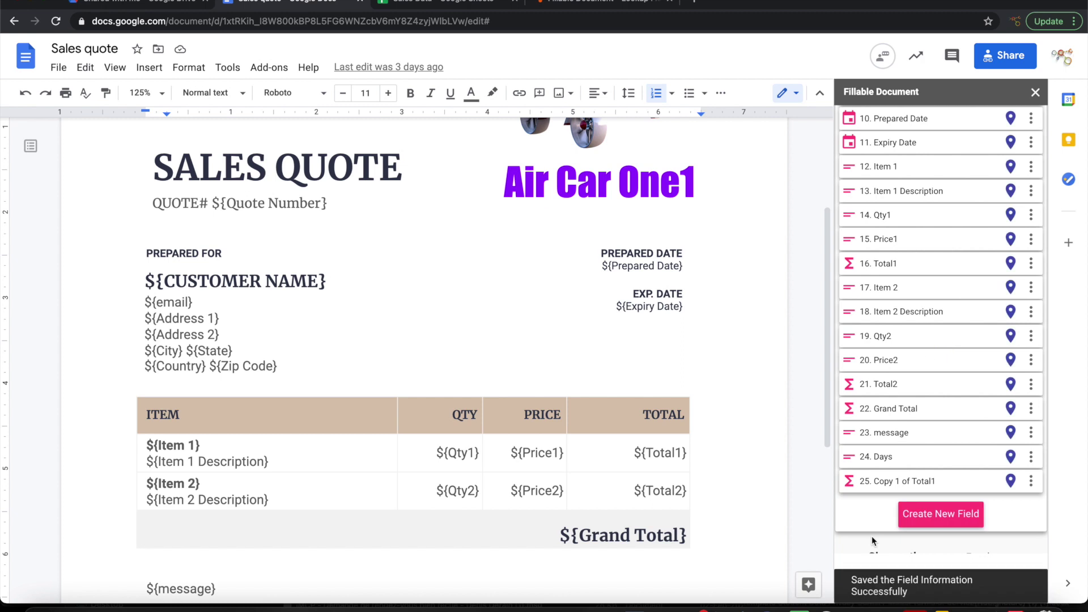
{"action": "scroll", "coordinate": [909, 407], "scroll_direction": "up", "scroll_amount": 7}
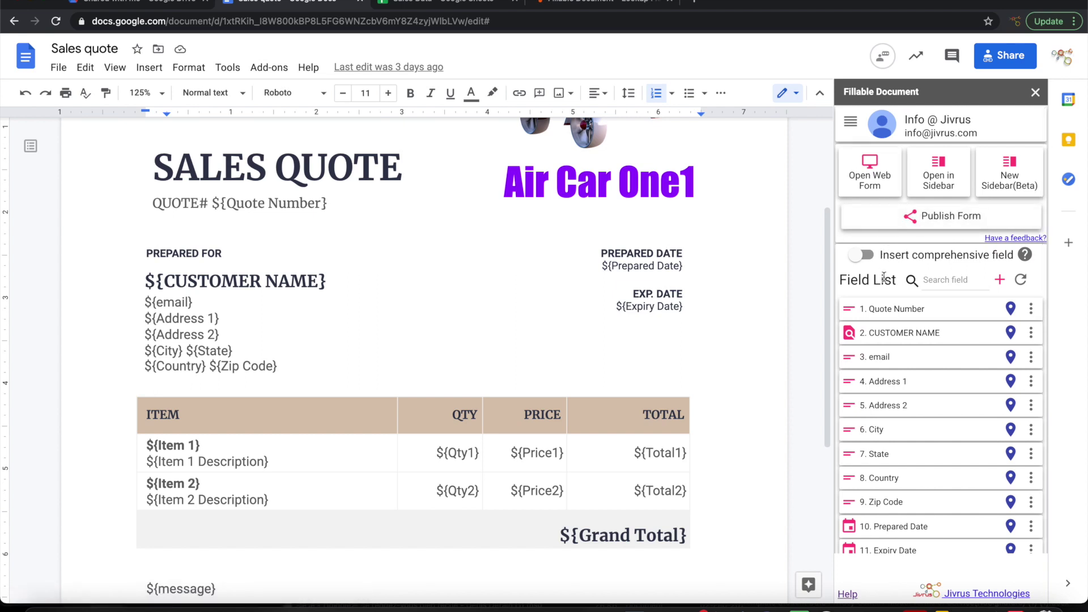
{"action": "scroll", "coordinate": [902, 451], "scroll_direction": "down", "scroll_amount": 3}
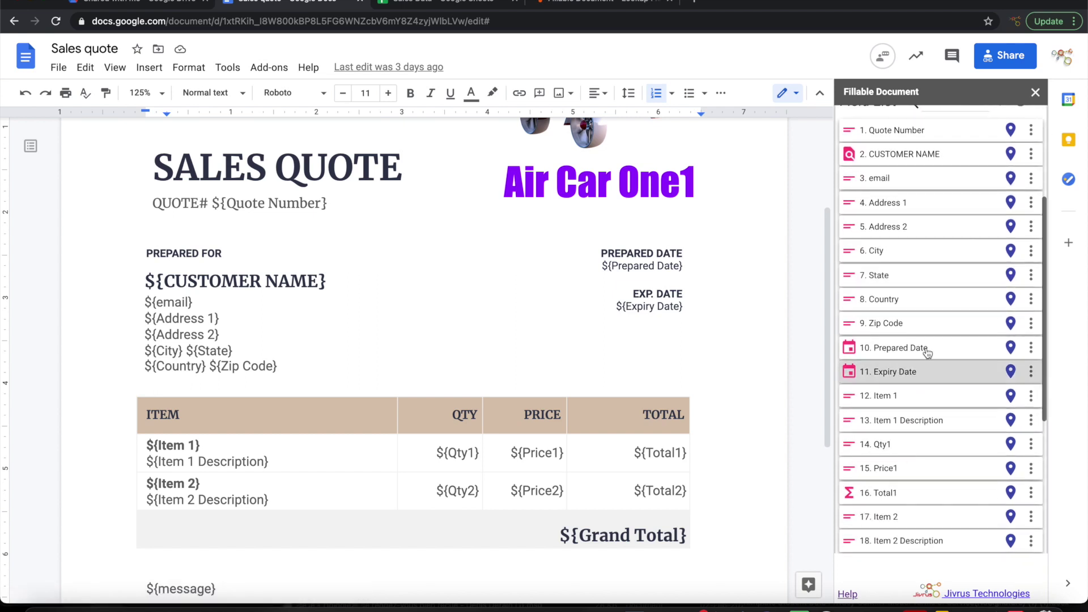
{"action": "scroll", "coordinate": [924, 397], "scroll_direction": "up", "scroll_amount": 3}
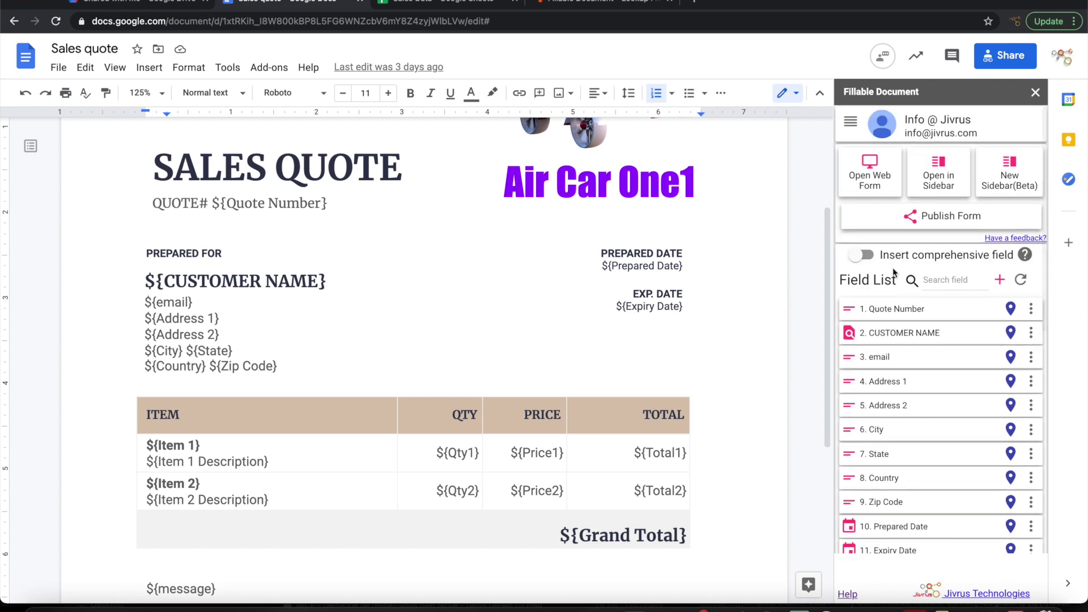
Step: Open the Sales quote as a web form and bring up the CUSTOMER NAME lookup search
{"action": "left_click", "coordinate": [882, 180]}
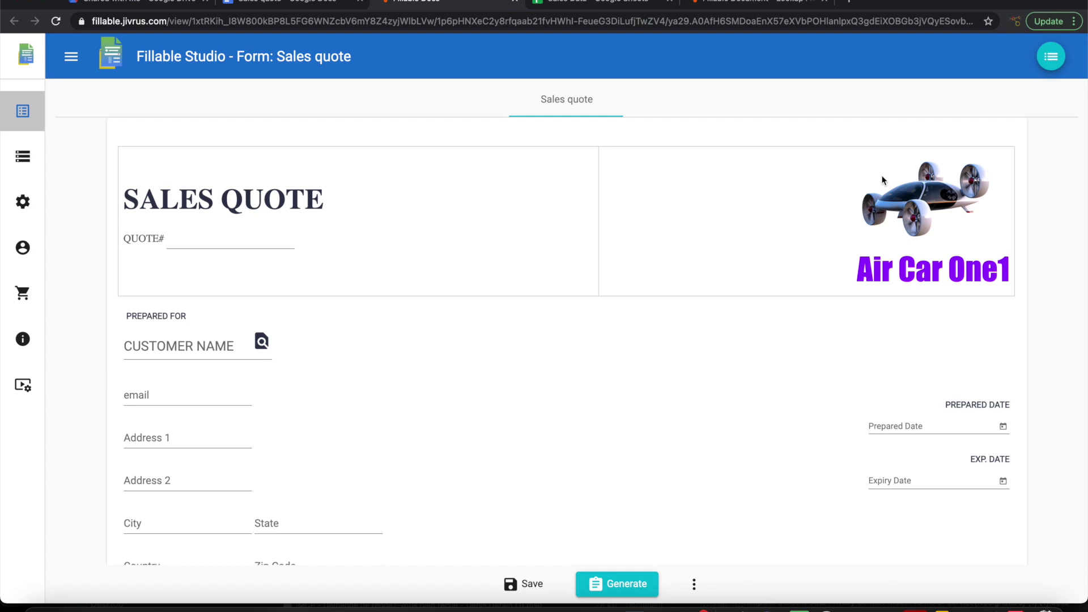
{"action": "scroll", "coordinate": [872, 176], "scroll_direction": "down", "scroll_amount": 3}
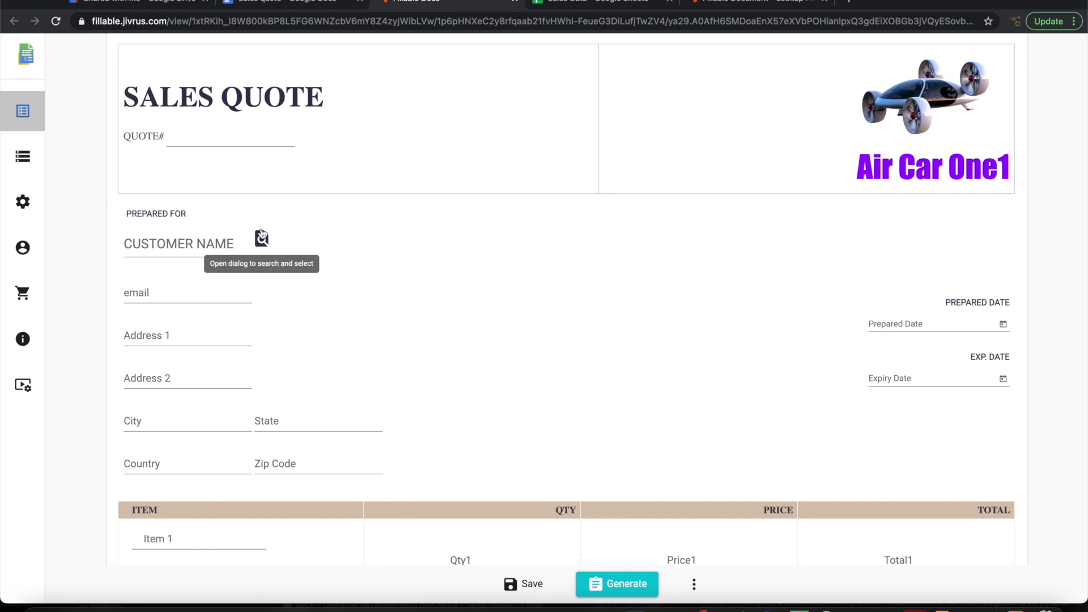
{"action": "left_click", "coordinate": [261, 236]}
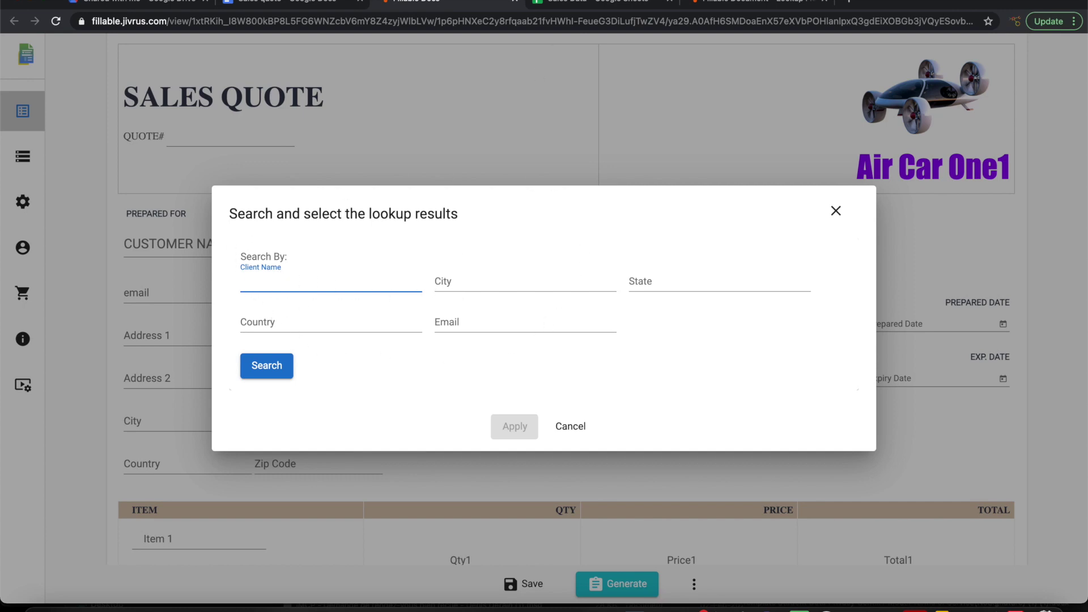
Step: Check the Customers sheet in Sales Data, and search the customer lookup by client name Fly
{"action": "left_click", "coordinate": [575, 3]}
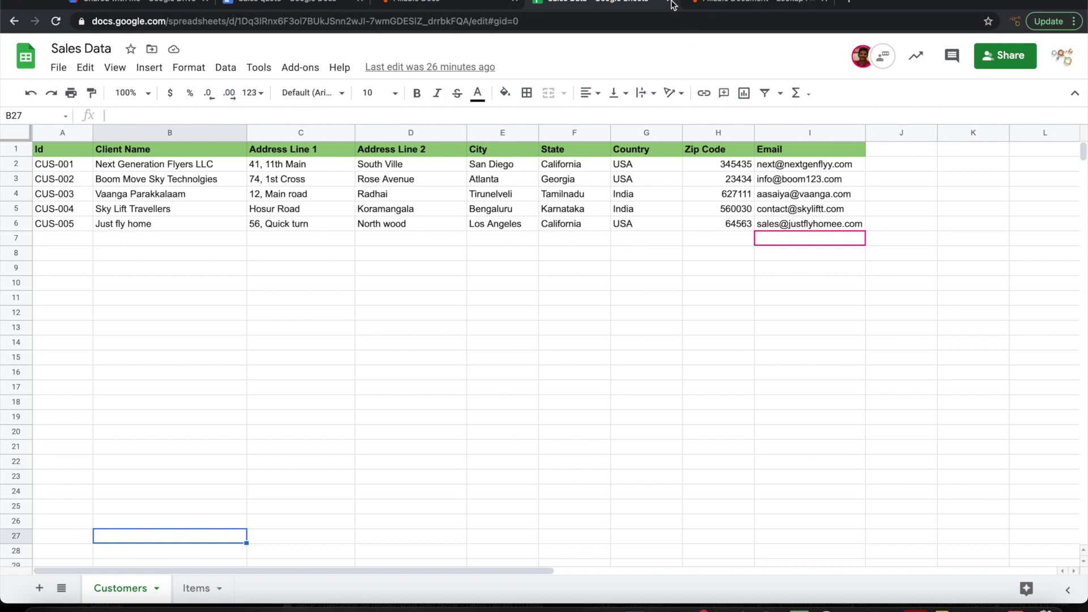
{"action": "left_click", "coordinate": [448, 2]}
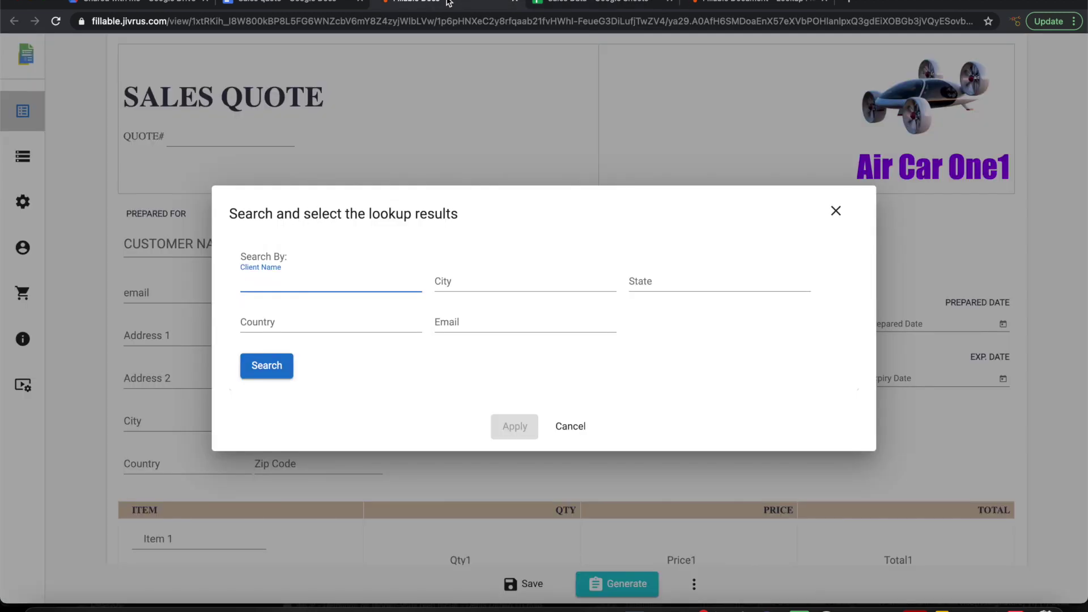
{"action": "type", "text": "Fly"}
{"action": "left_click", "coordinate": [271, 367]}
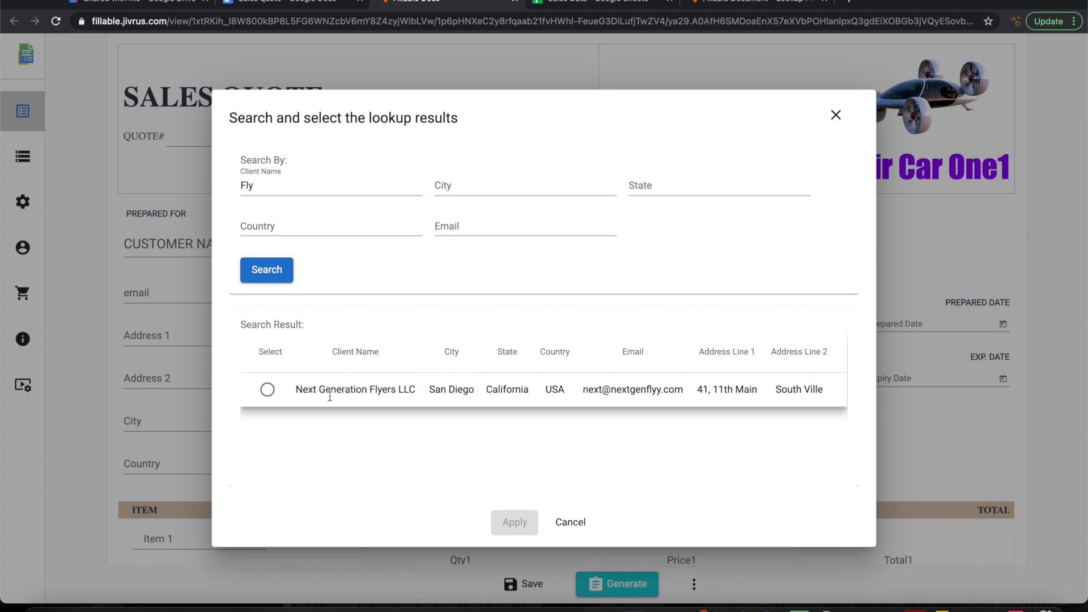
Step: Clear the client name criterion and search the customer lookup by country USA
{"action": "double_click", "coordinate": [263, 190]}
{"action": "key", "text": "BackSpace"}
{"action": "left_click", "coordinate": [353, 227]}
{"action": "type", "text": "USA"}
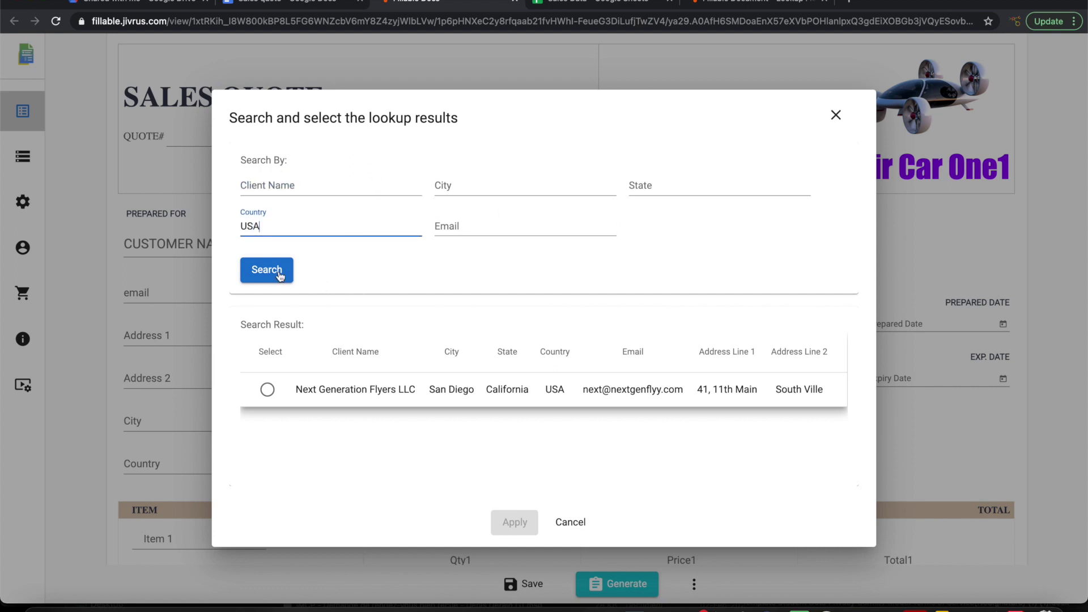
{"action": "left_click", "coordinate": [279, 274]}
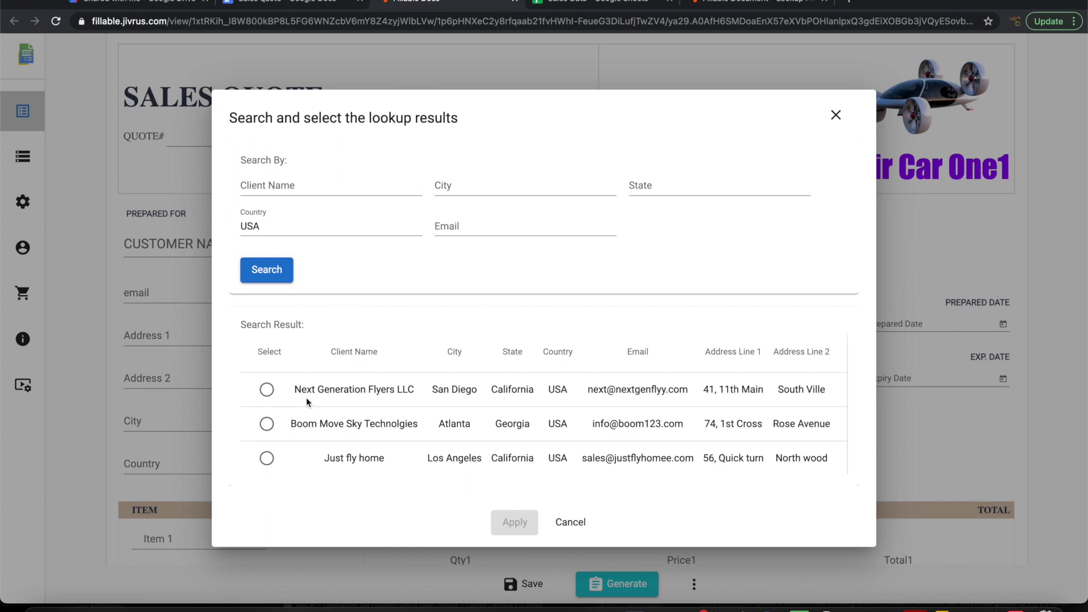
Step: Select Next Generation Flyers LLC from the lookup results and apply its details to the quote form
{"action": "left_click", "coordinate": [267, 392]}
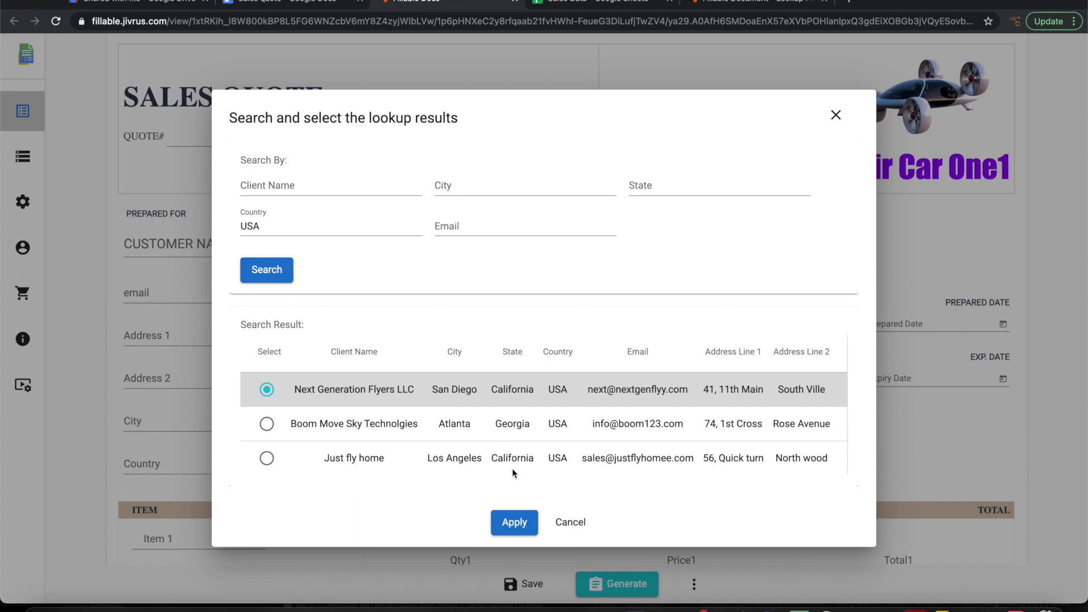
{"action": "left_click", "coordinate": [514, 521]}
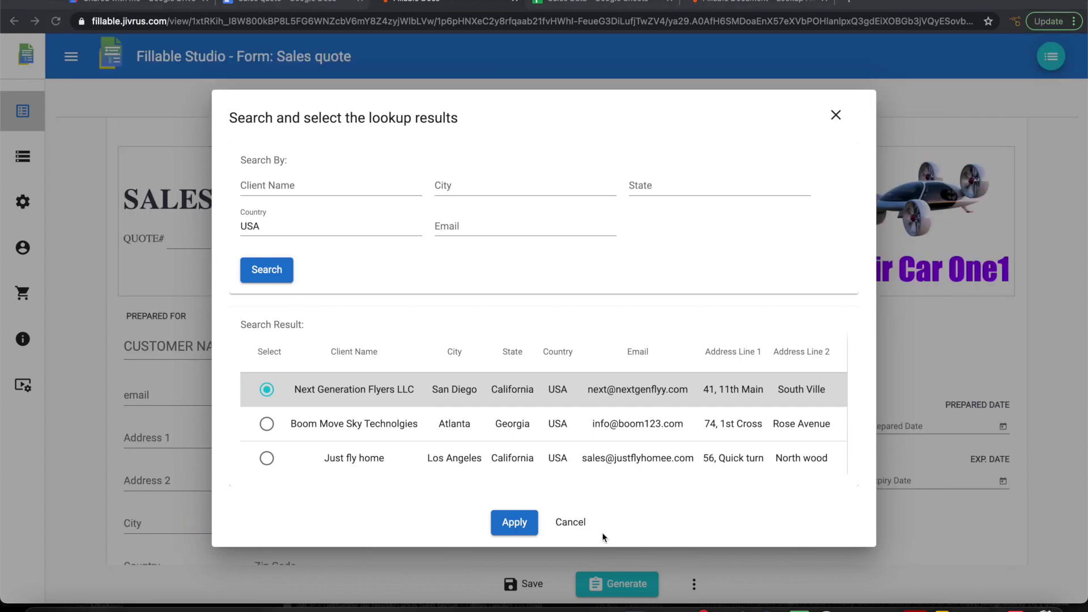
{"action": "left_click", "coordinate": [515, 524]}
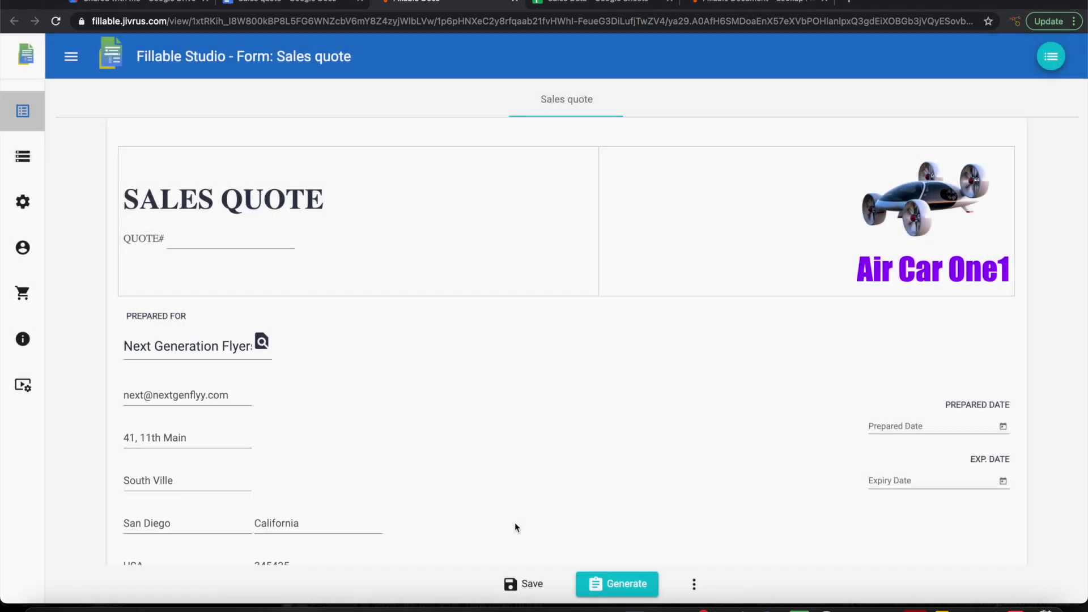
{"action": "scroll", "coordinate": [515, 522], "scroll_direction": "down", "scroll_amount": 2}
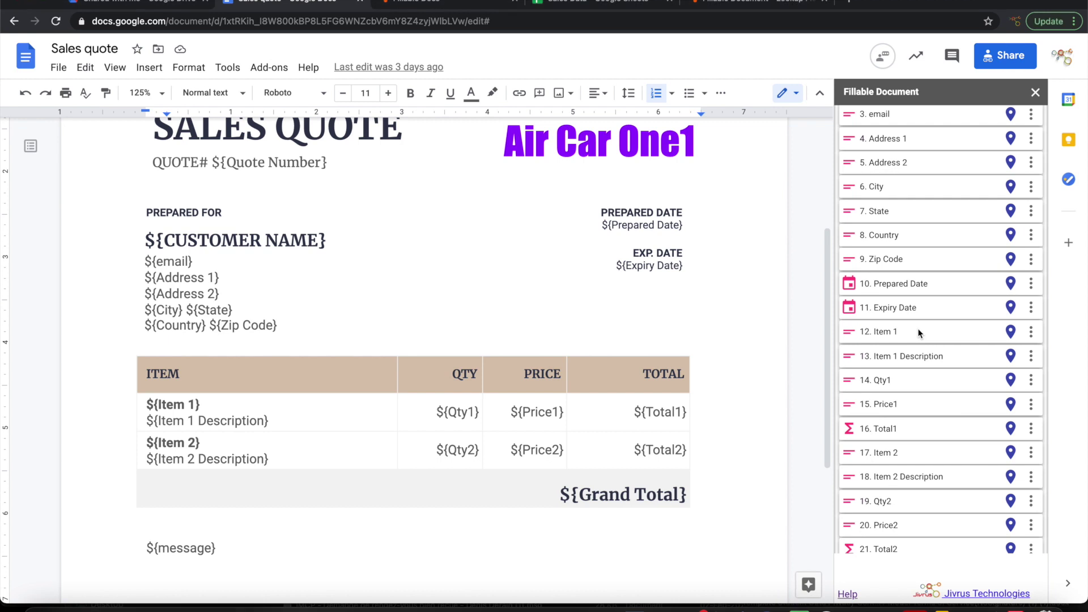
Step: Open the Item 1 field's settings in the Sales quote document and change its type to Lookup (Beta)
{"action": "left_click", "coordinate": [898, 332]}
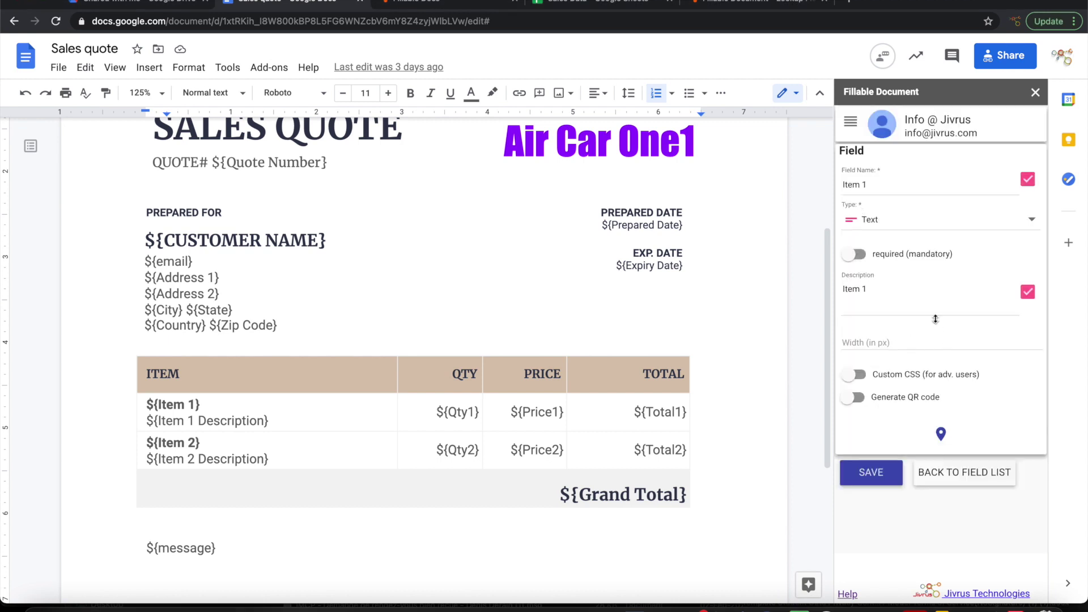
{"action": "left_click", "coordinate": [906, 226]}
{"action": "scroll", "coordinate": [901, 308], "scroll_direction": "down", "scroll_amount": 5}
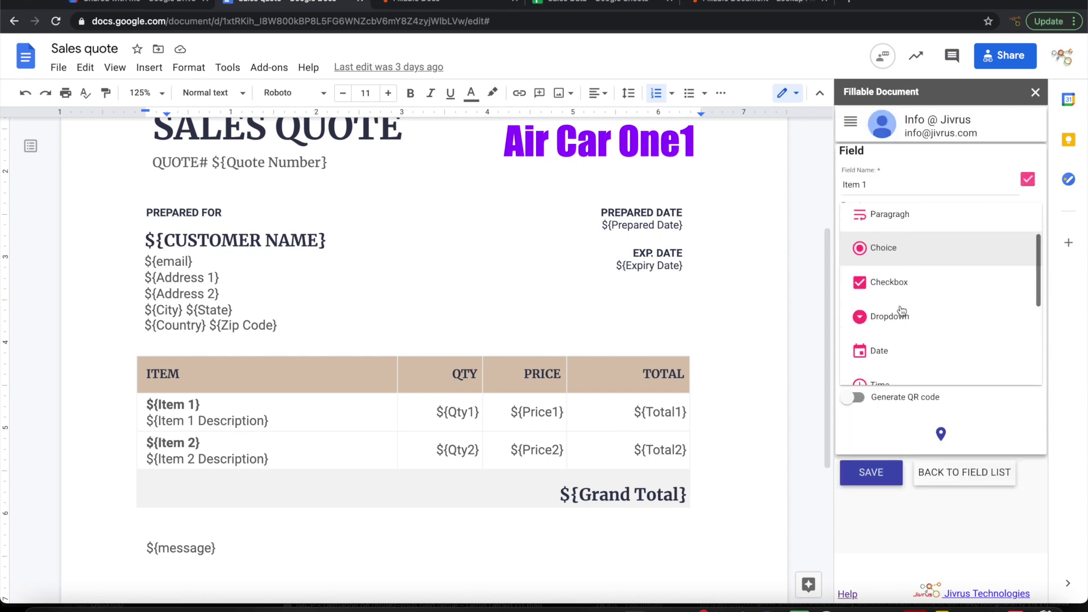
{"action": "left_click", "coordinate": [884, 372]}
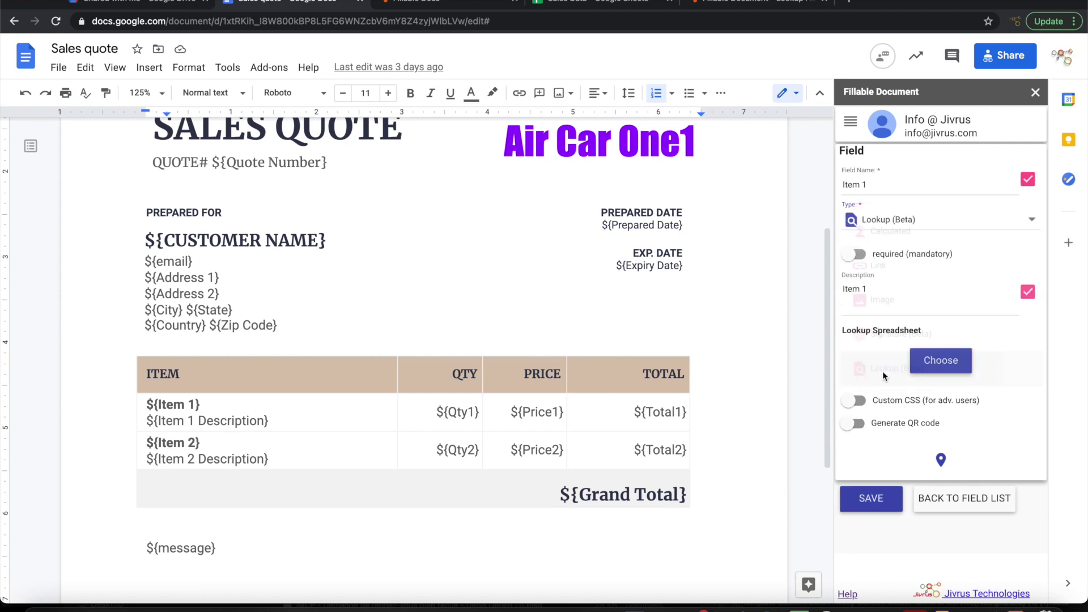
Step: Search the spreadsheets for Sales and choose Sales Data as the Item 1 field's lookup spreadsheet
{"action": "left_click", "coordinate": [944, 364]}
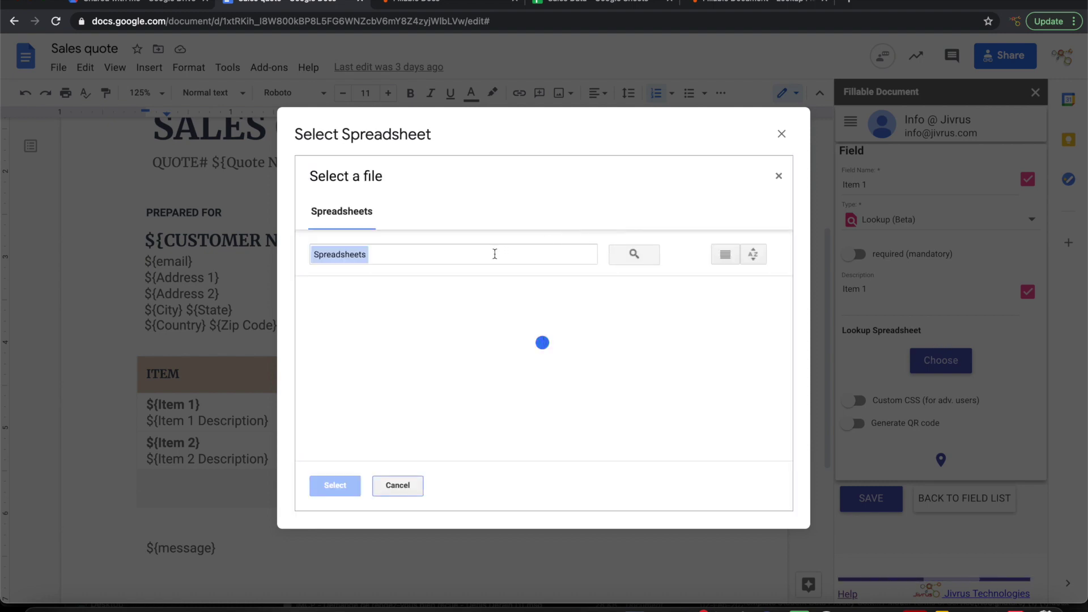
{"action": "left_click", "coordinate": [494, 254]}
{"action": "type", "text": "Salw"}
{"action": "type", "text": "e"}
{"action": "key", "text": "BackSpace"}
{"action": "key", "text": "BackSpace"}
{"action": "type", "text": "es"}
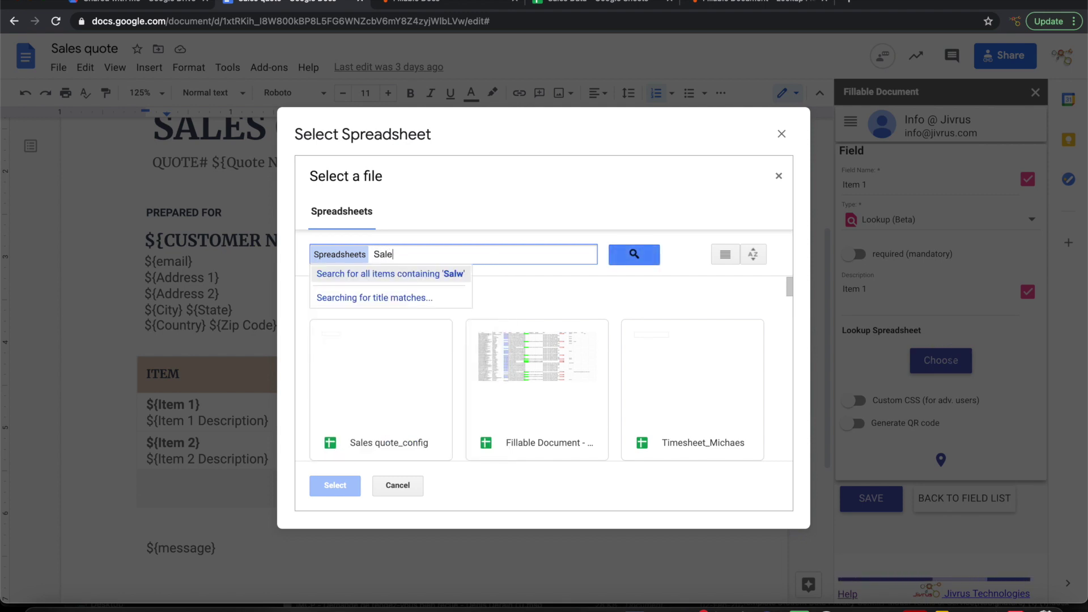
{"action": "left_click", "coordinate": [383, 309]}
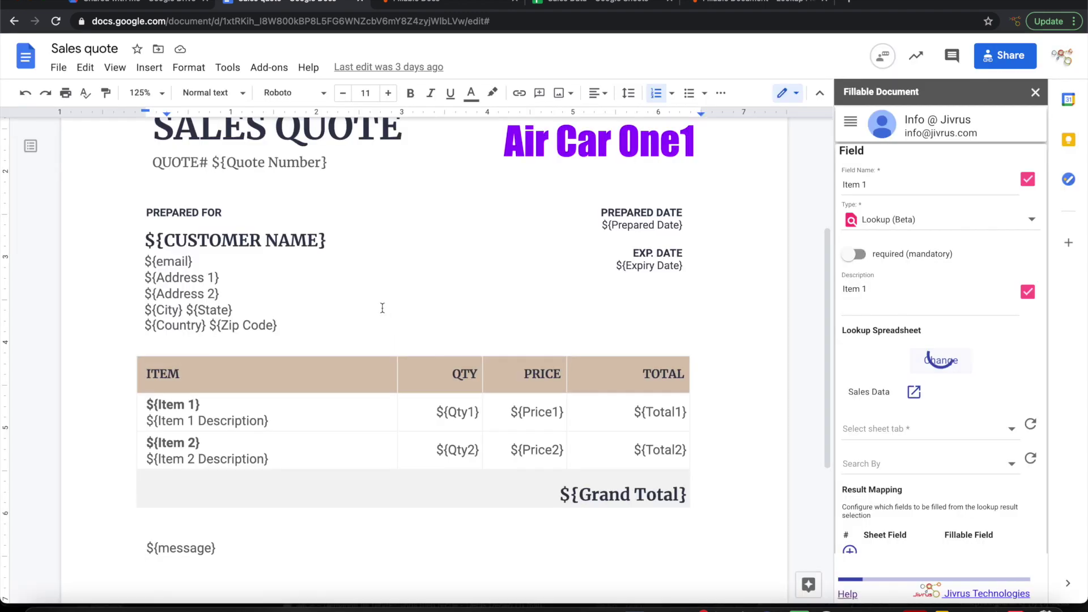
Step: Set the lookup's sheet tab to Items
{"action": "scroll", "coordinate": [964, 295], "scroll_direction": "down", "scroll_amount": 3}
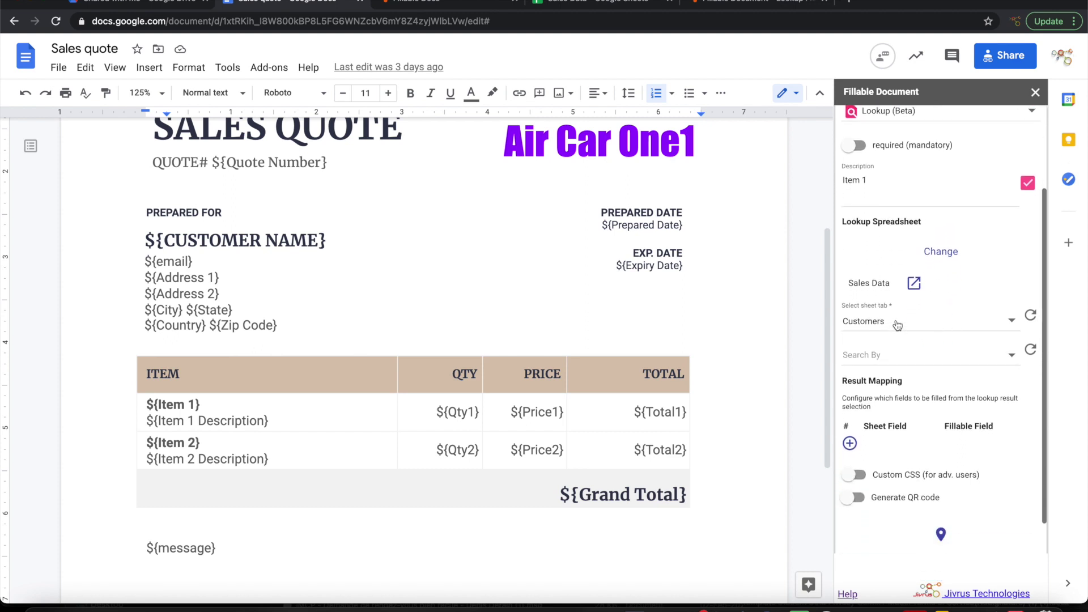
{"action": "left_click", "coordinate": [897, 324]}
{"action": "left_click", "coordinate": [866, 355]}
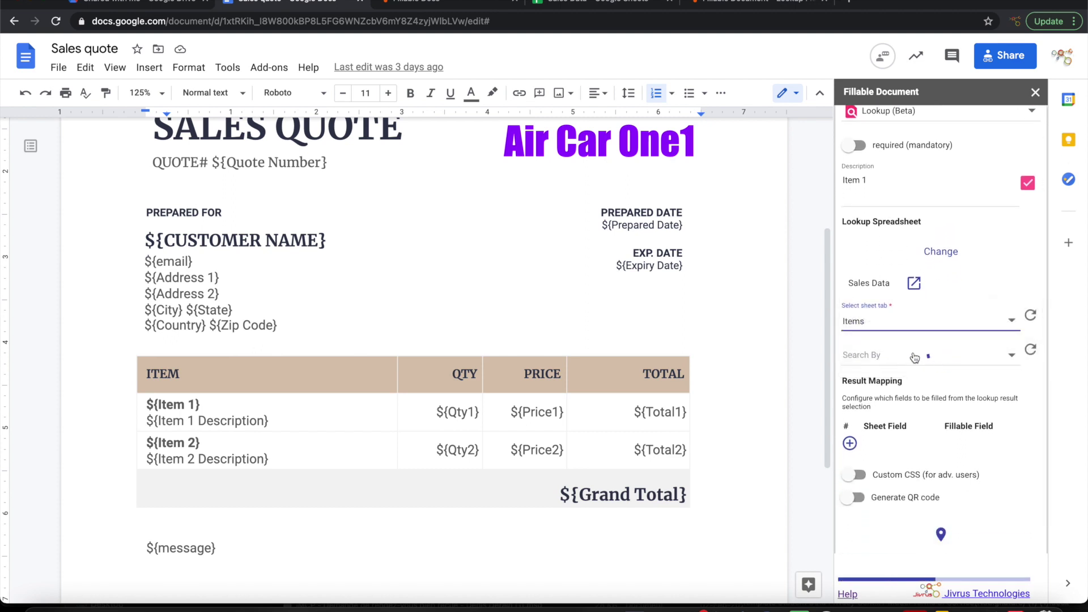
Step: Review the Items sheet's columns in Sales Data, and set the Item 1 lookup to search by Code and Name
{"action": "left_click", "coordinate": [591, 6]}
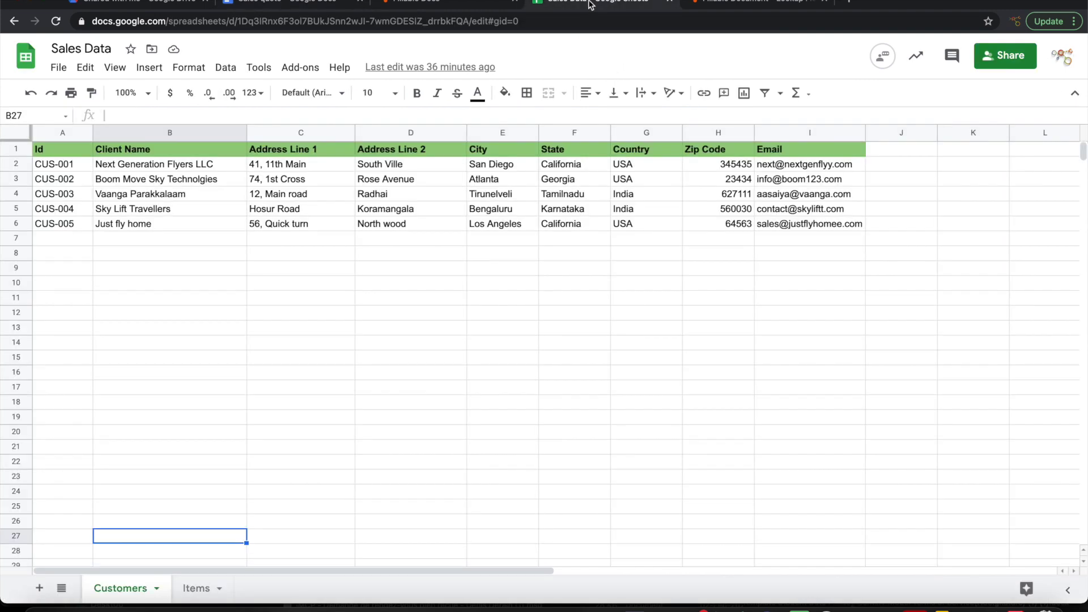
{"action": "left_click", "coordinate": [196, 588]}
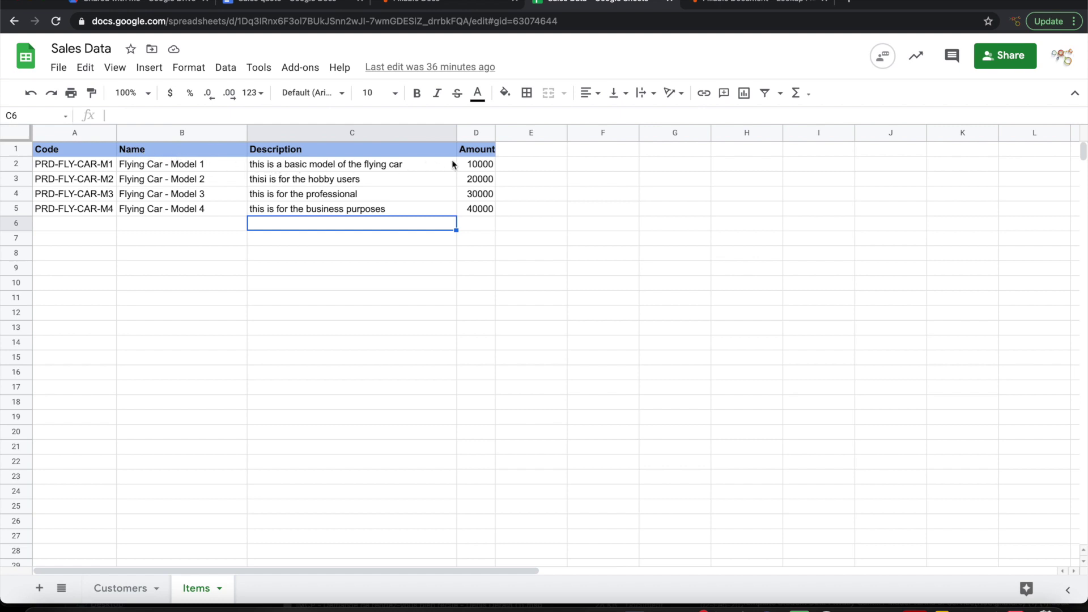
{"action": "left_click", "coordinate": [432, 2]}
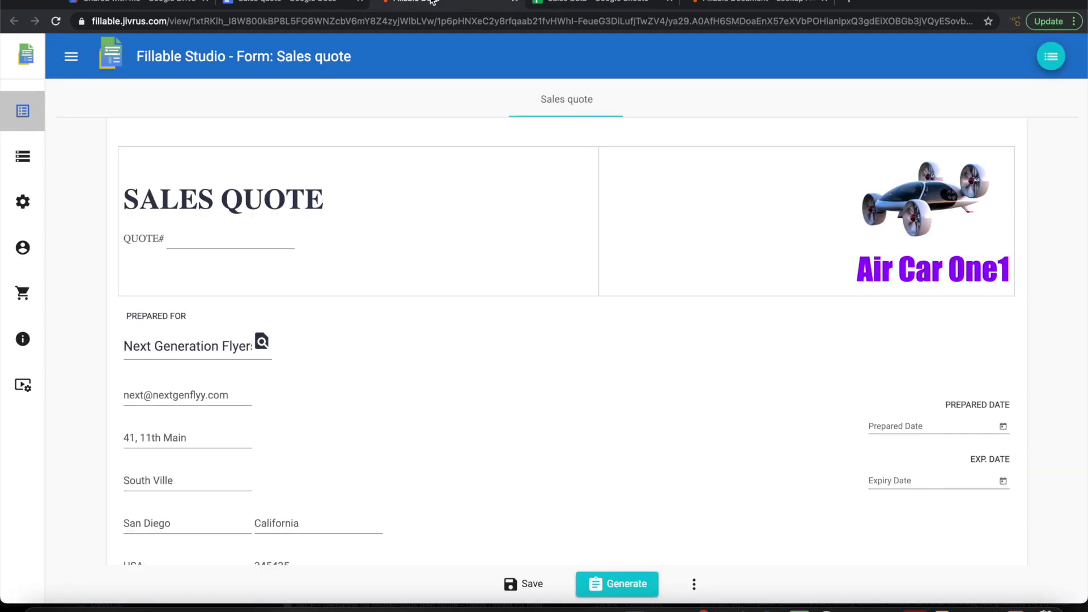
{"action": "left_click", "coordinate": [326, 3]}
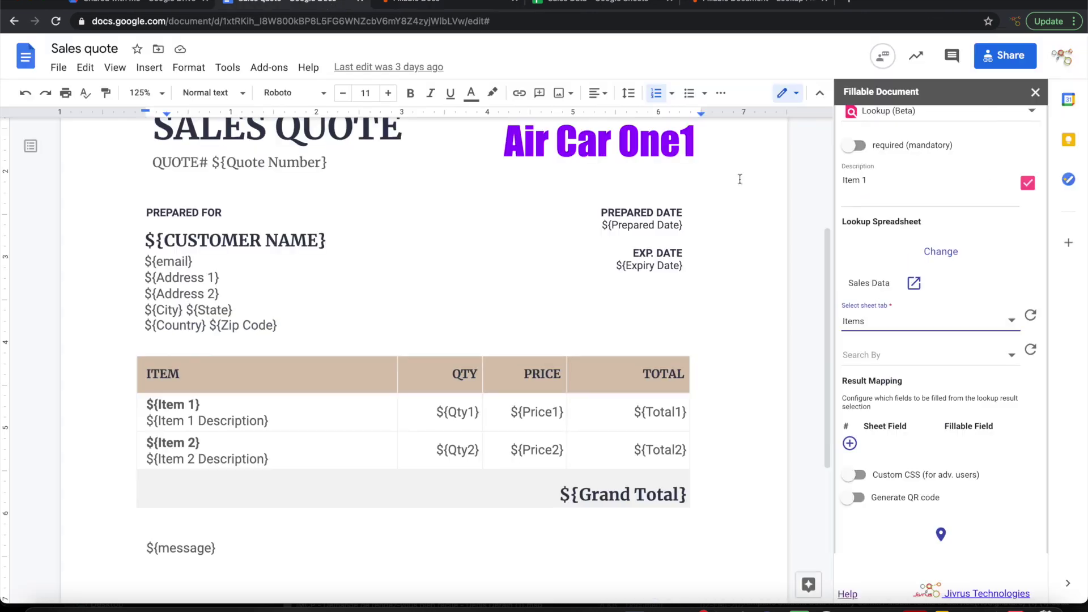
{"action": "left_click", "coordinate": [909, 357]}
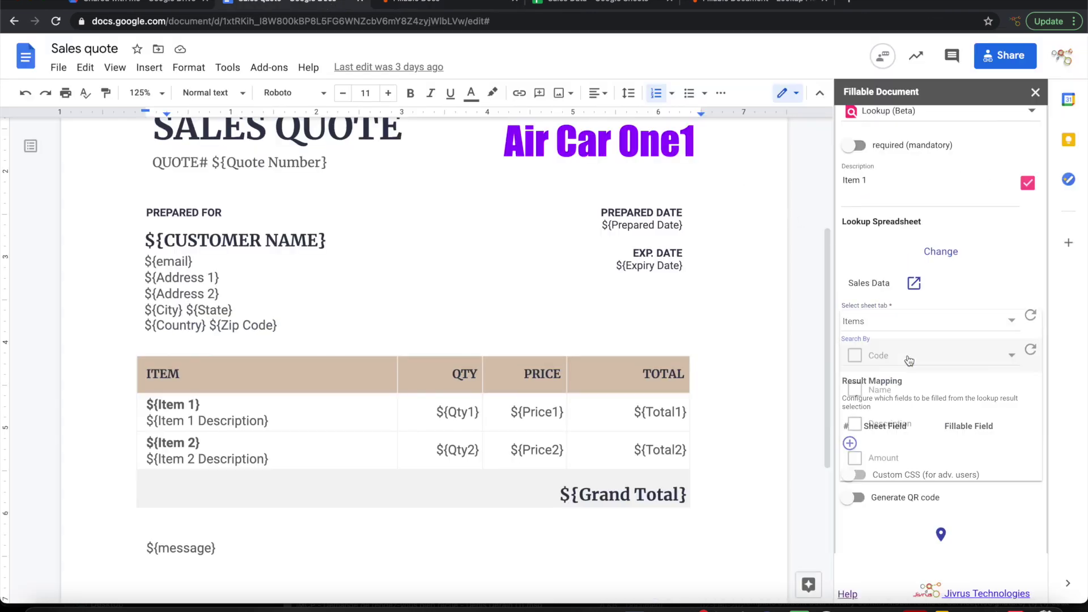
{"action": "left_click", "coordinate": [859, 362]}
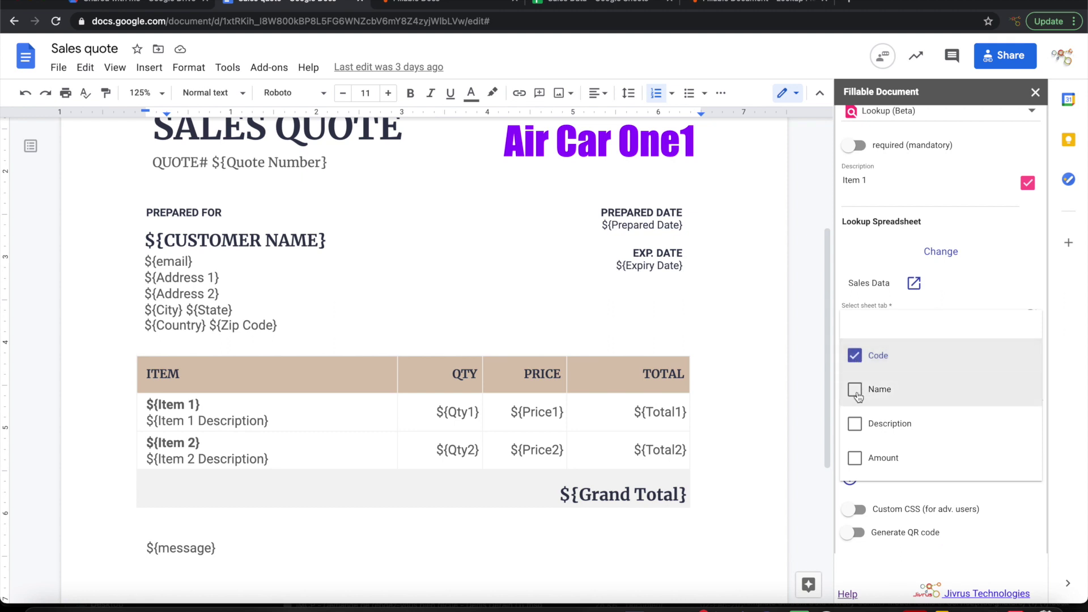
{"action": "left_click", "coordinate": [859, 392]}
{"action": "left_click", "coordinate": [1017, 311]}
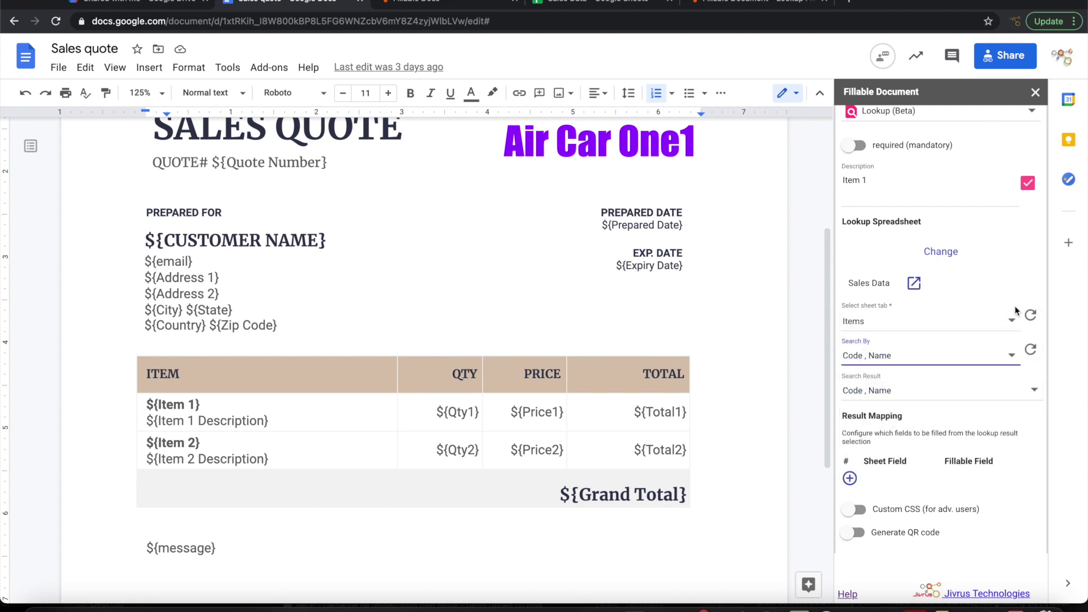
Step: Add the Amount column to the Item 1 lookup's search result columns
{"action": "scroll", "coordinate": [1008, 361], "scroll_direction": "down", "scroll_amount": 1}
{"action": "left_click", "coordinate": [981, 323]}
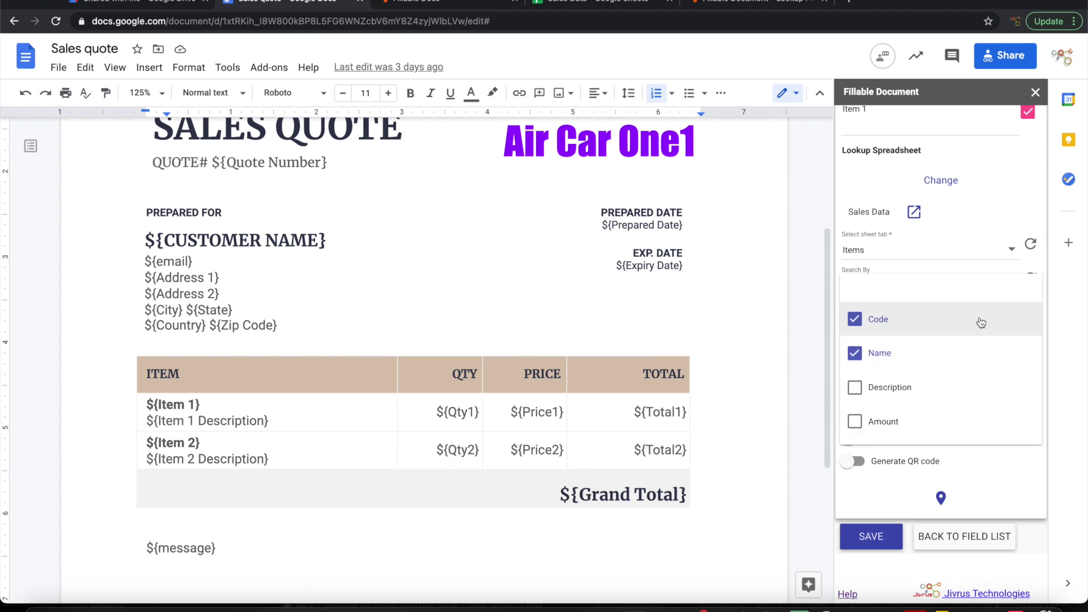
{"action": "left_click", "coordinate": [855, 424]}
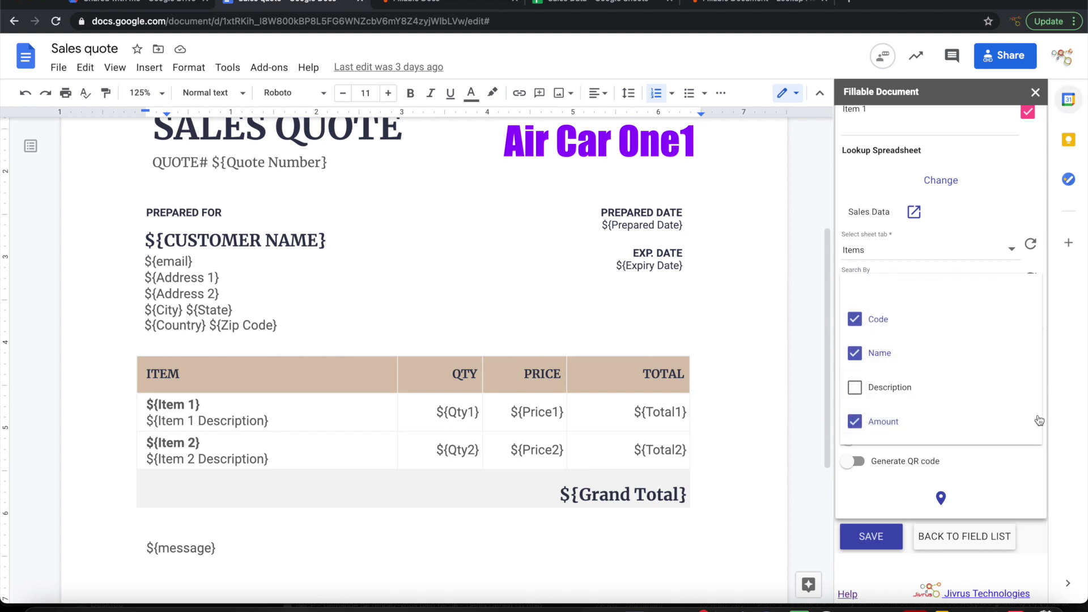
{"action": "left_click", "coordinate": [1017, 470]}
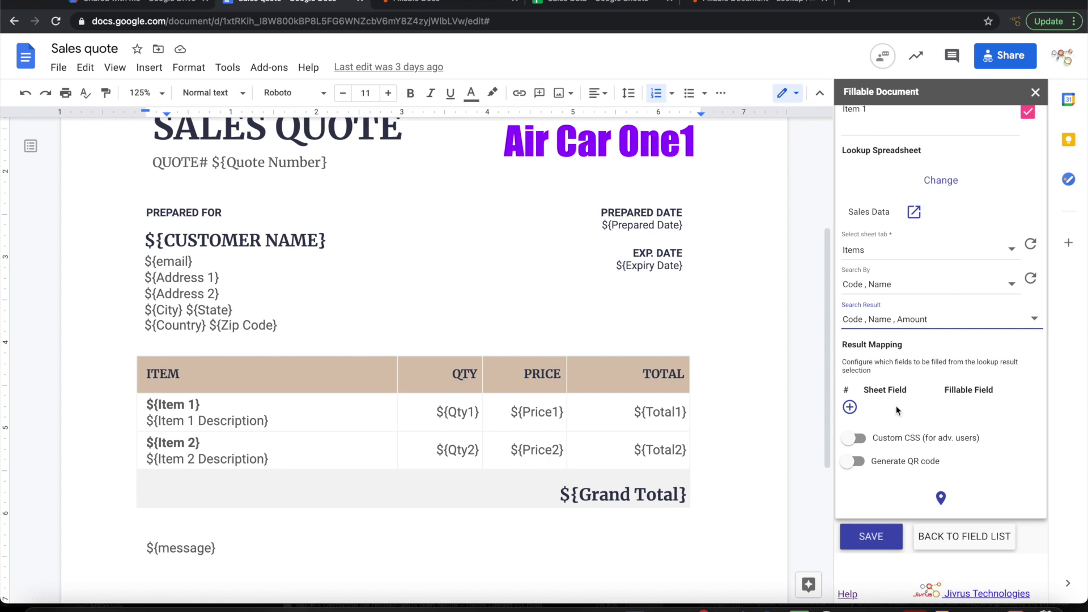
Step: Add a result mapping from the Name column to the Item 1 field
{"action": "left_click", "coordinate": [850, 407]}
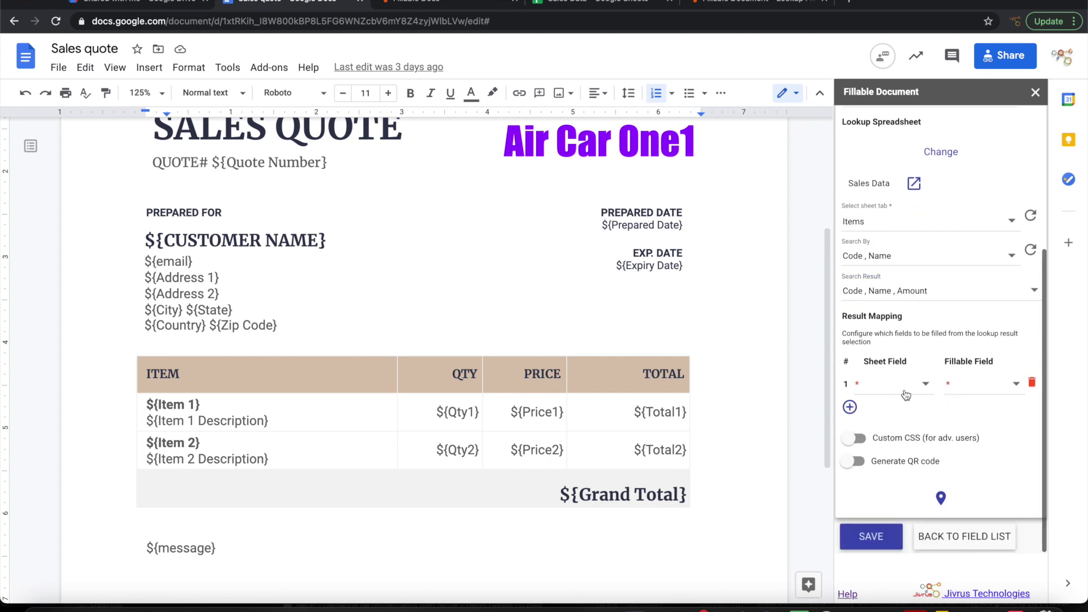
{"action": "left_click", "coordinate": [907, 391]}
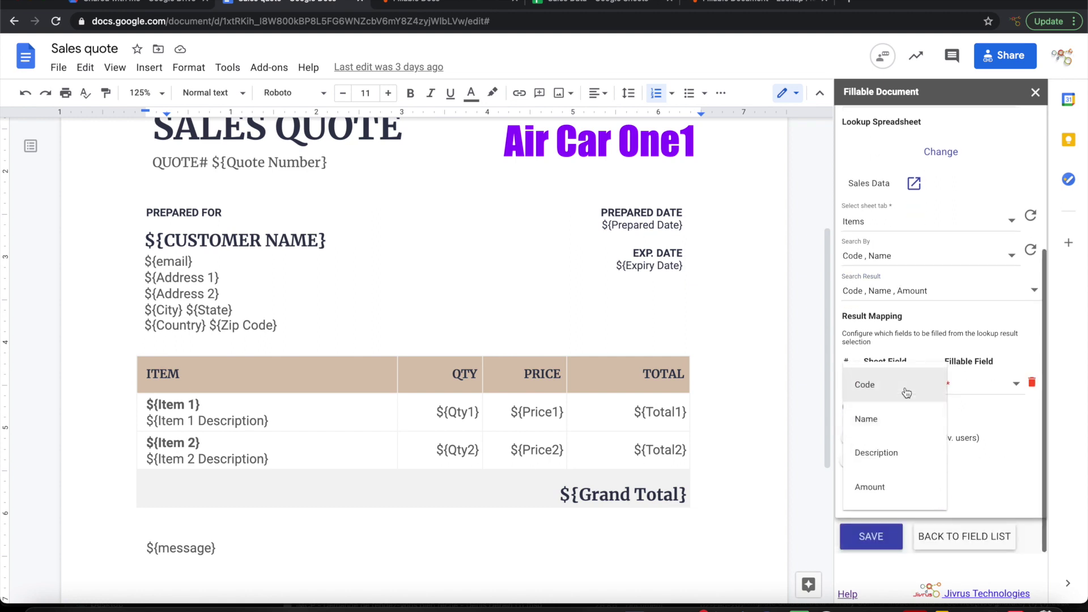
{"action": "left_click", "coordinate": [876, 418]}
{"action": "left_click", "coordinate": [979, 387]}
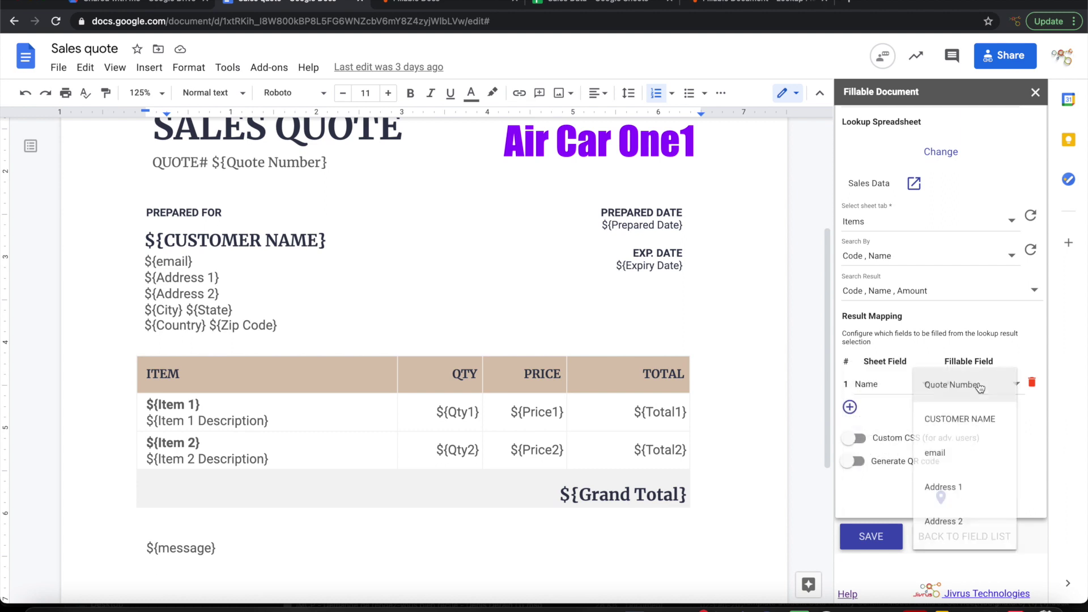
{"action": "scroll", "coordinate": [961, 461], "scroll_direction": "down", "scroll_amount": 3}
{"action": "scroll", "coordinate": [962, 462], "scroll_direction": "down", "scroll_amount": 3}
{"action": "left_click", "coordinate": [953, 460]}
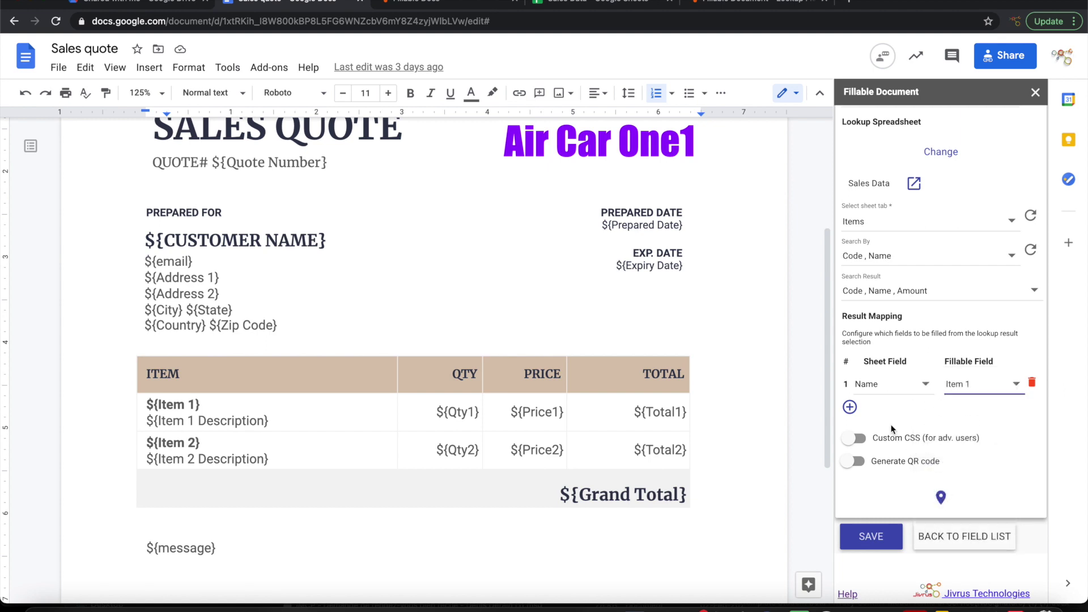
Step: Add a result mapping from the Description column to the Item 1 Description field
{"action": "left_click", "coordinate": [851, 407]}
{"action": "left_click", "coordinate": [889, 414]}
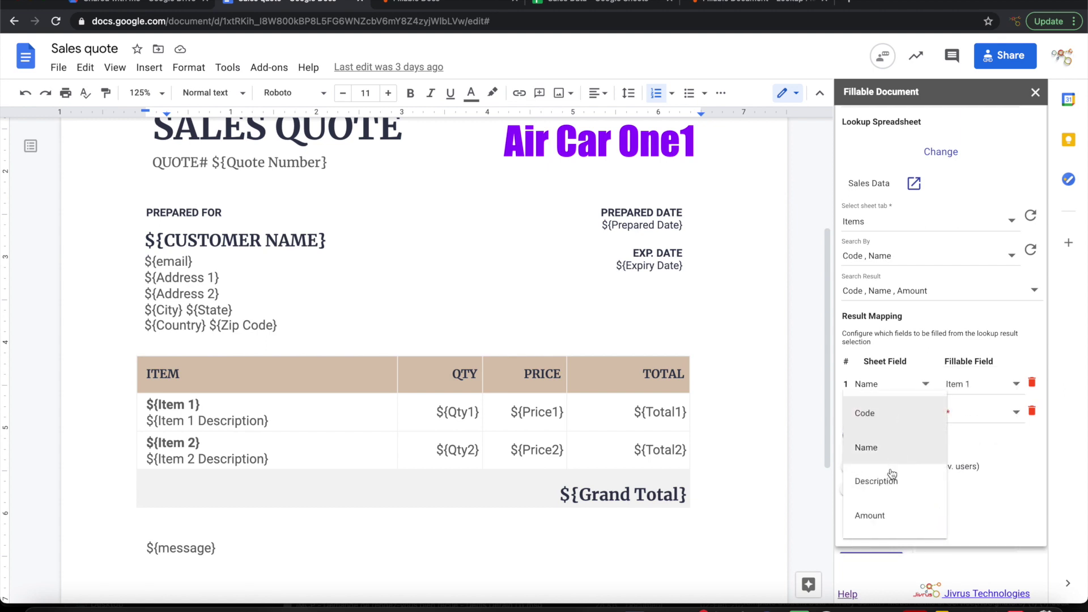
{"action": "left_click", "coordinate": [875, 480]}
{"action": "left_click", "coordinate": [987, 413]}
{"action": "scroll", "coordinate": [974, 492], "scroll_direction": "down", "scroll_amount": 6}
{"action": "left_click", "coordinate": [954, 480]}
Step: Add a result mapping from the Amount column to the Price1 field, and save the Item 1 lookup
{"action": "left_click", "coordinate": [850, 435]}
{"action": "scroll", "coordinate": [907, 426], "scroll_direction": "down", "scroll_amount": 1}
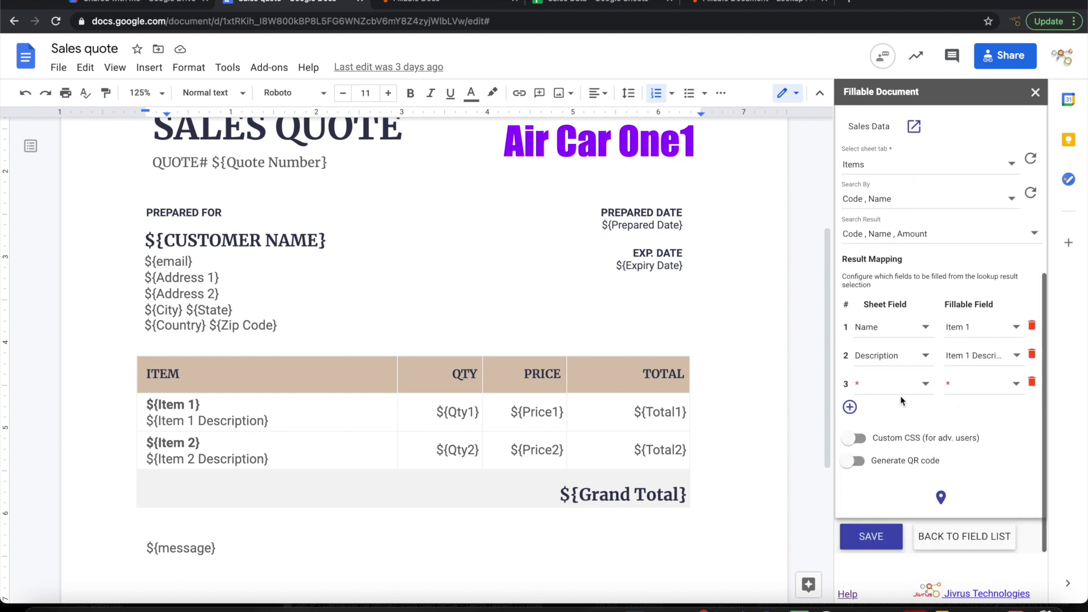
{"action": "left_click", "coordinate": [898, 388]}
{"action": "left_click", "coordinate": [882, 486]}
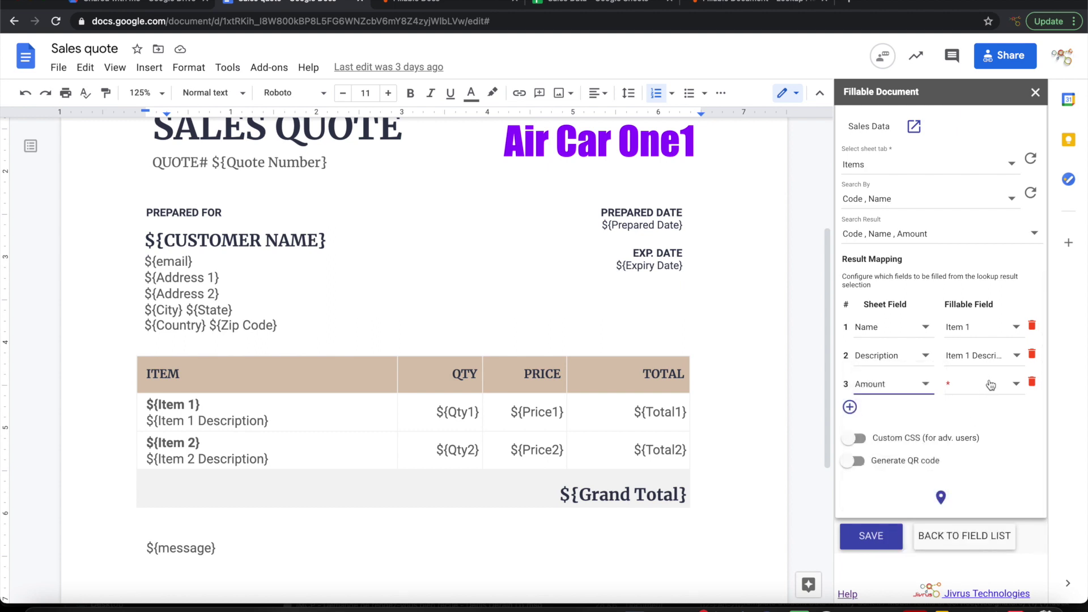
{"action": "left_click", "coordinate": [991, 386]}
{"action": "scroll", "coordinate": [971, 494], "scroll_direction": "down", "scroll_amount": 4}
{"action": "scroll", "coordinate": [971, 494], "scroll_direction": "up", "scroll_amount": 4}
{"action": "scroll", "coordinate": [971, 494], "scroll_direction": "down", "scroll_amount": 3}
{"action": "scroll", "coordinate": [971, 494], "scroll_direction": "down", "scroll_amount": 5}
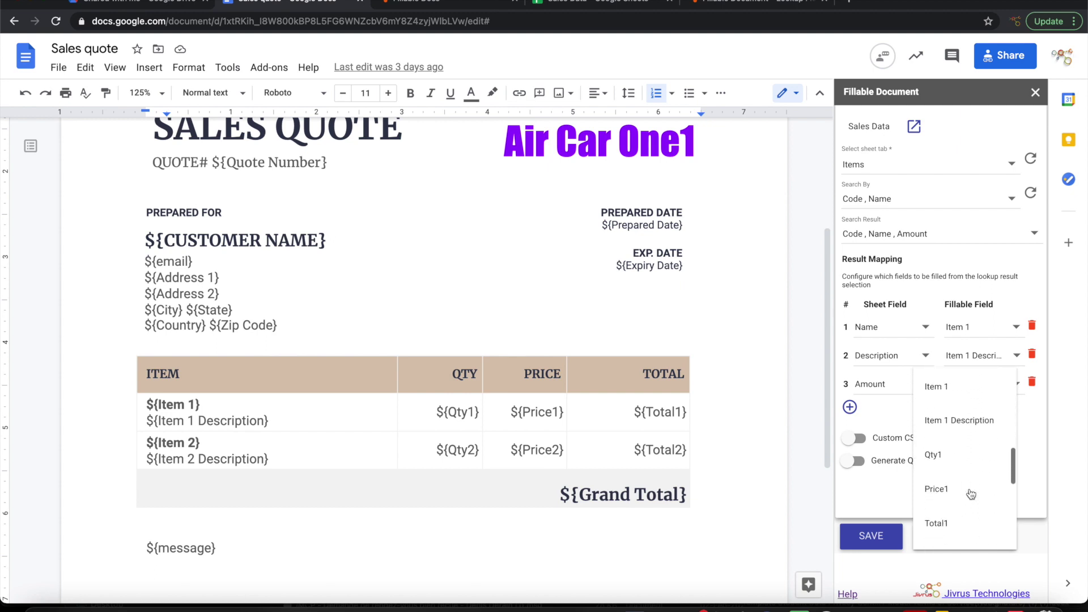
{"action": "left_click", "coordinate": [966, 491]}
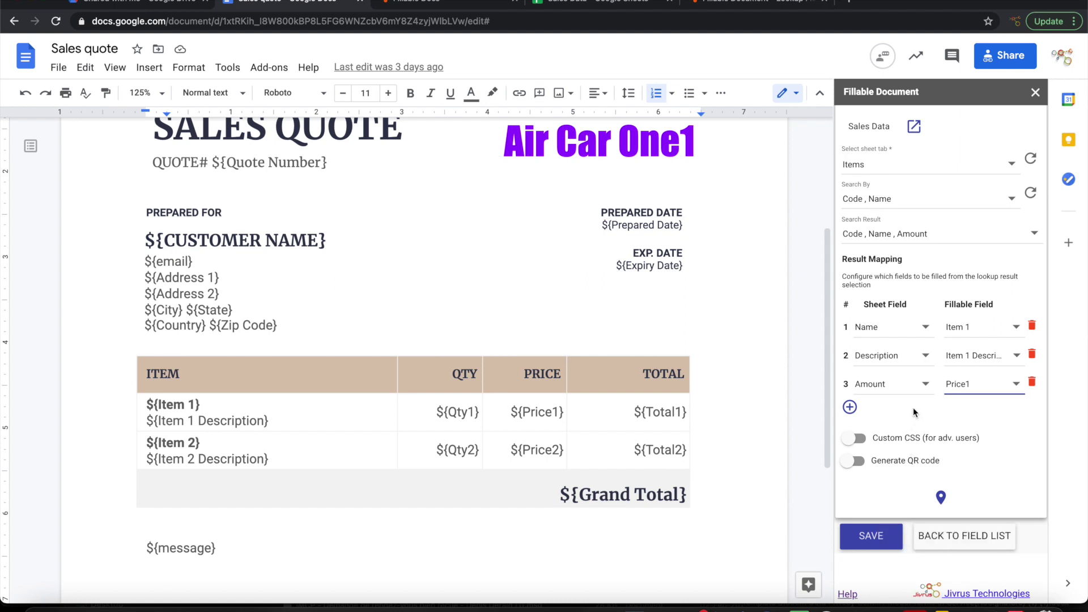
{"action": "left_click", "coordinate": [870, 536]}
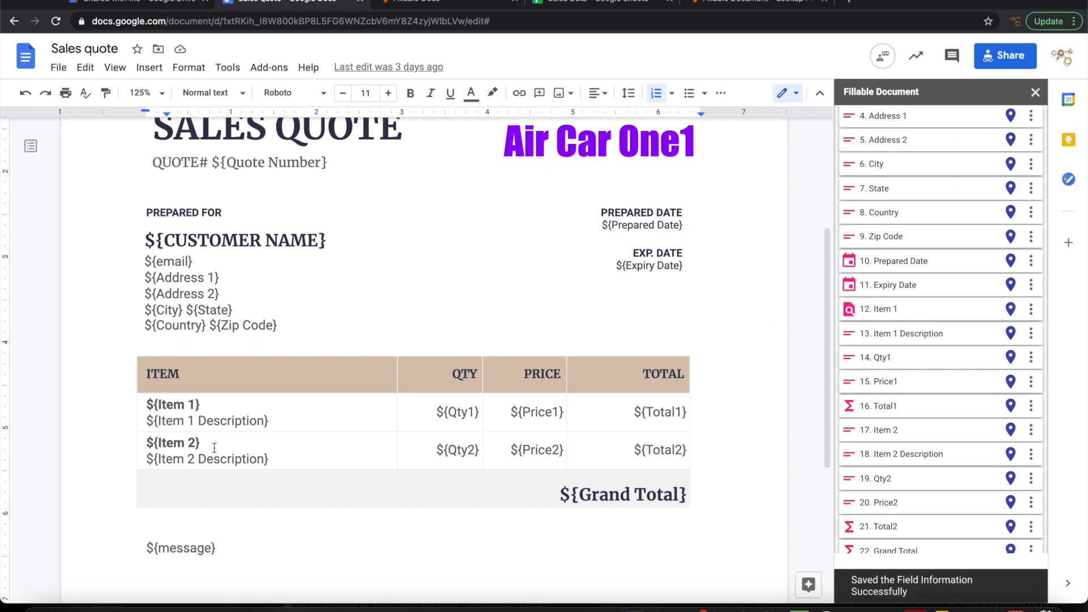
Step: Make Item 2 a lookup field on the Sales Data Items sheet, searching by Code and Name
{"action": "left_click", "coordinate": [878, 429]}
{"action": "left_click", "coordinate": [935, 220]}
{"action": "left_click", "coordinate": [882, 331]}
{"action": "left_click", "coordinate": [941, 360]}
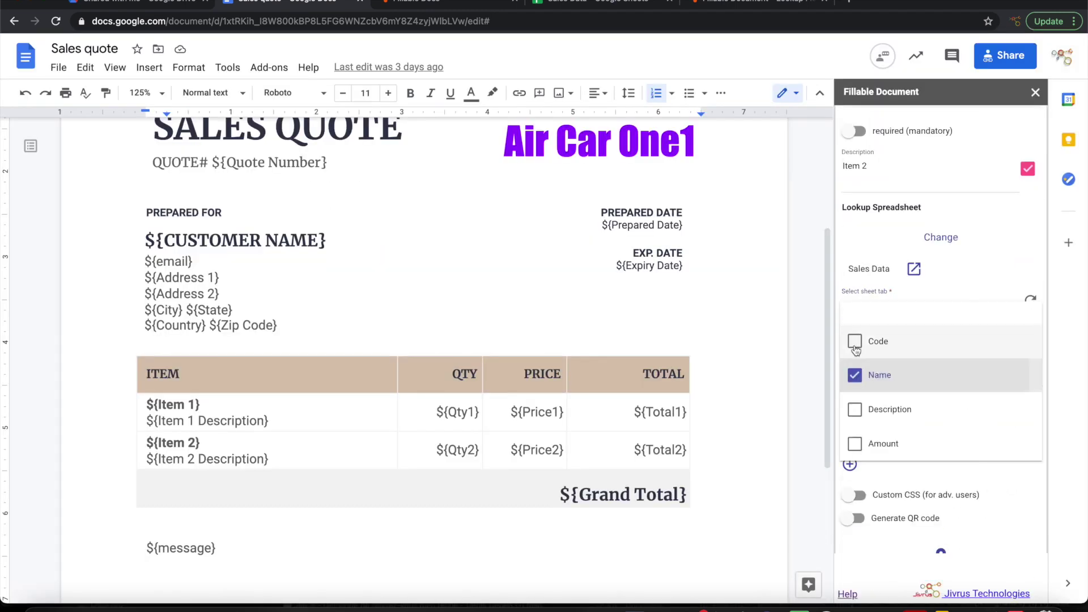
{"action": "left_click", "coordinate": [855, 341]}
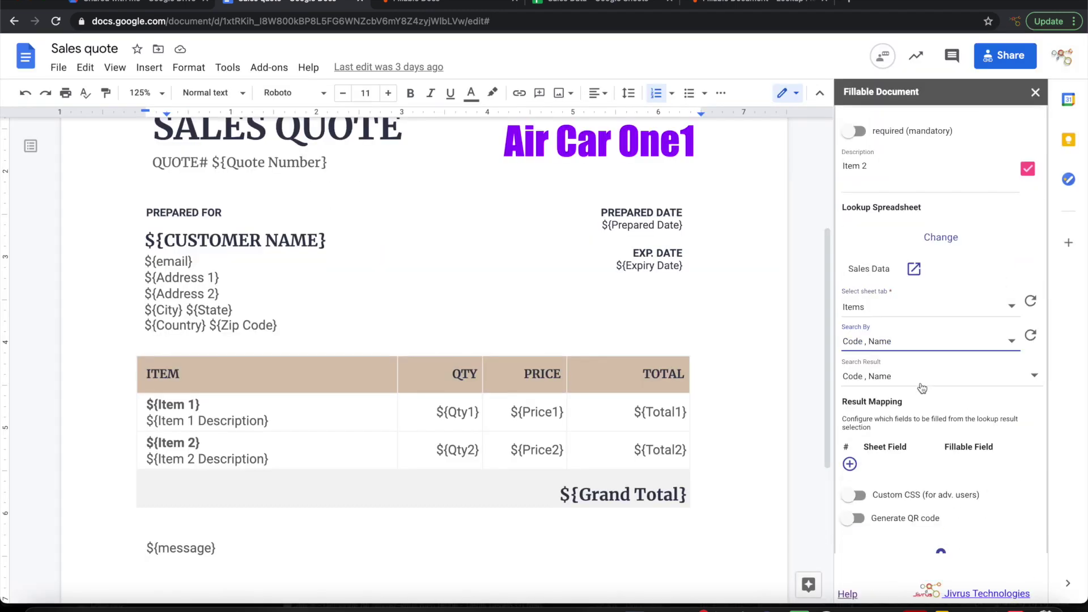
Step: Include Amount in the Item 2 lookup's search results, and map the Name column to the Item 2 field
{"action": "scroll", "coordinate": [910, 387], "scroll_direction": "down", "scroll_amount": 2}
{"action": "left_click", "coordinate": [910, 387]}
{"action": "left_click", "coordinate": [884, 420]}
{"action": "left_click", "coordinate": [980, 384]}
{"action": "left_click", "coordinate": [952, 457]}
Step: Add a result mapping from the Description column to the Item 2 Description field
{"action": "left_click", "coordinate": [850, 407]}
{"action": "left_click", "coordinate": [890, 412]}
{"action": "left_click", "coordinate": [885, 448]}
{"action": "left_click", "coordinate": [981, 384]}
{"action": "left_click", "coordinate": [966, 460]}
Step: Add a result mapping from the Amount column to the Price2 field, and save the Item 2 lookup
{"action": "left_click", "coordinate": [850, 407]}
{"action": "left_click", "coordinate": [885, 383]}
{"action": "left_click", "coordinate": [862, 485]}
{"action": "left_click", "coordinate": [981, 384]}
{"action": "scroll", "coordinate": [981, 481], "scroll_direction": "down", "scroll_amount": 5}
{"action": "left_click", "coordinate": [894, 430]}
{"action": "left_click", "coordinate": [871, 536]}
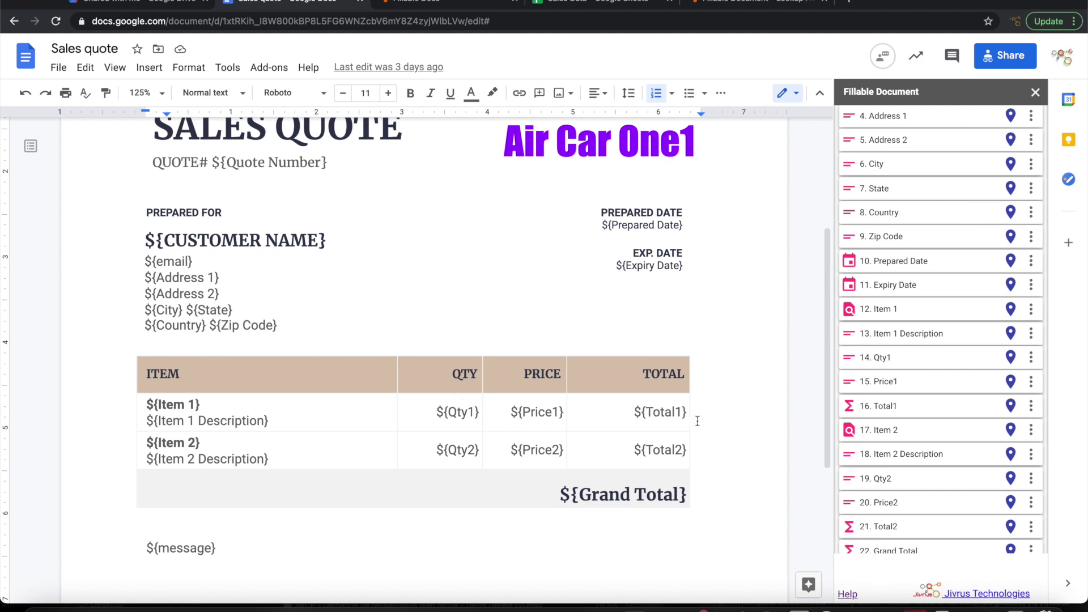
Step: Open the quote's web form and fill the customer fields by looking up country USA and applying Boom Move Sky Technolgies
{"action": "scroll", "coordinate": [929, 478], "scroll_direction": "up", "scroll_amount": 5}
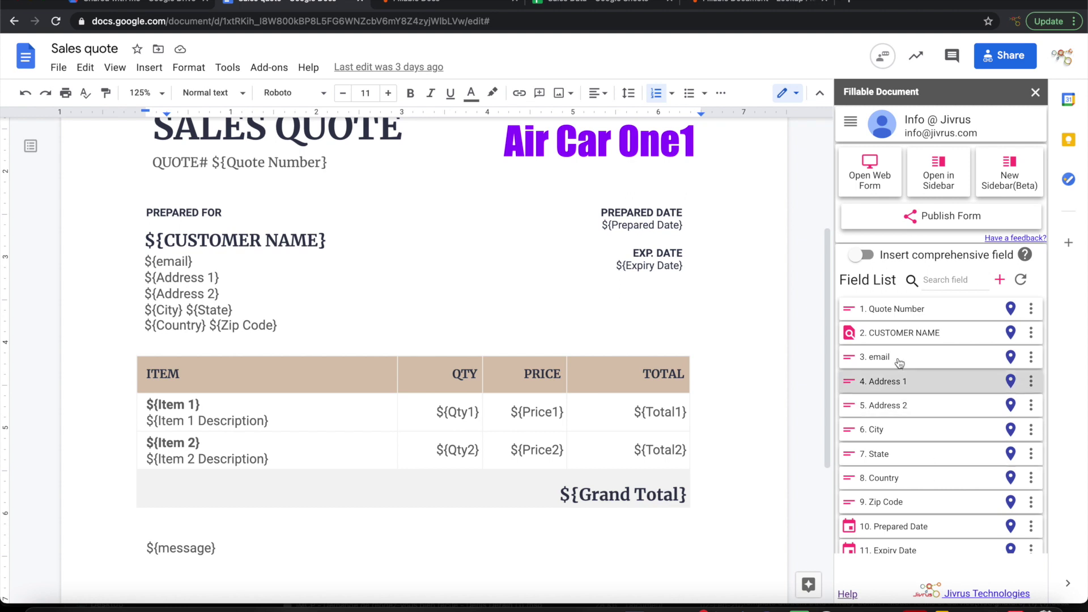
{"action": "left_click", "coordinate": [876, 185]}
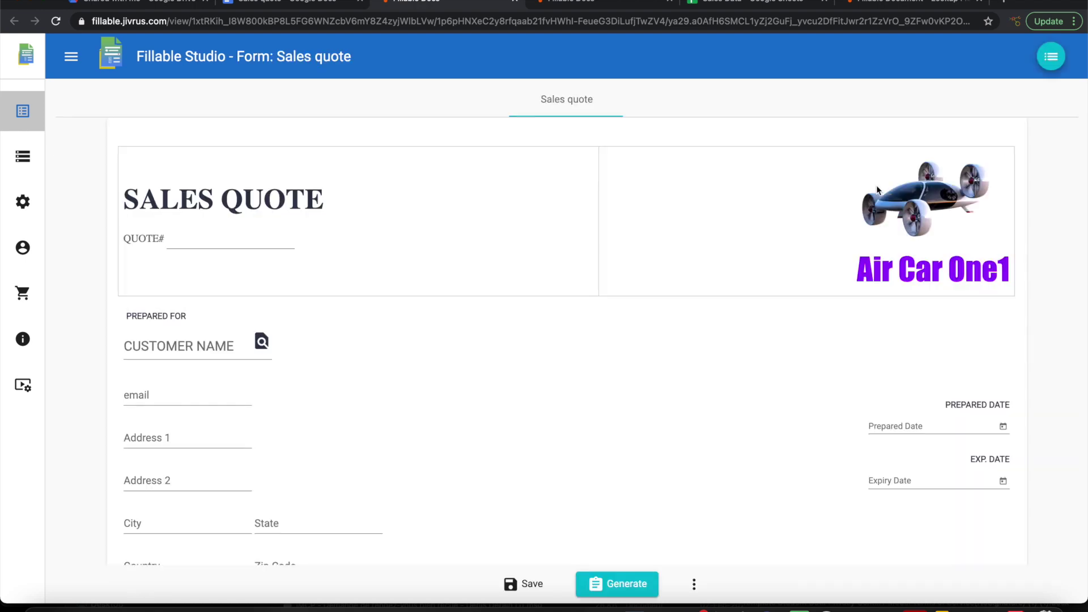
{"action": "left_click", "coordinate": [261, 342]}
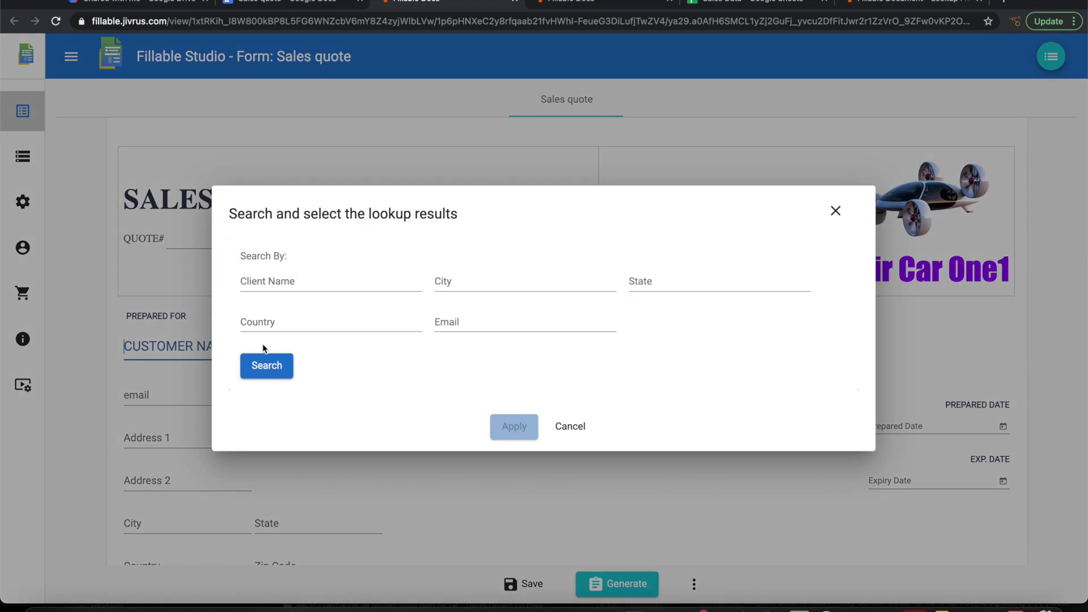
{"action": "left_click", "coordinate": [368, 322]}
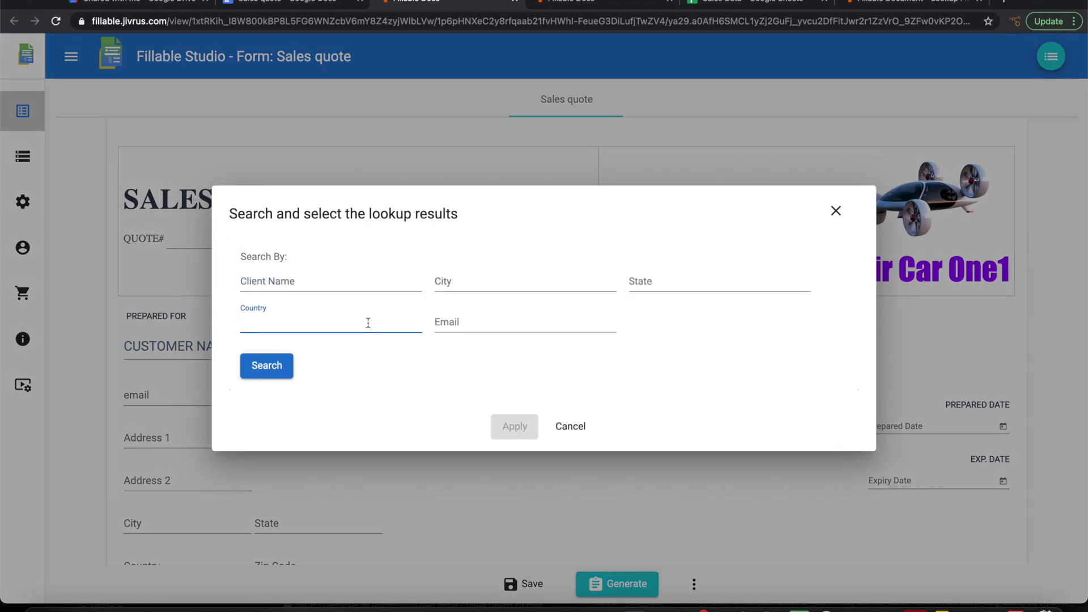
{"action": "type", "text": "USA"}
{"action": "key", "text": "Return"}
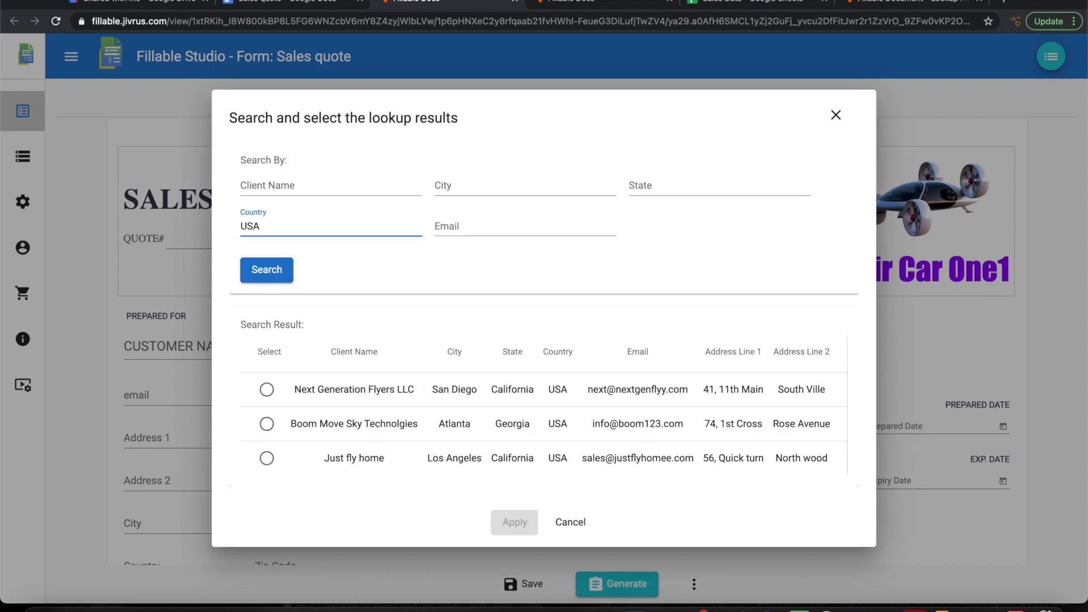
{"action": "left_click", "coordinate": [268, 425]}
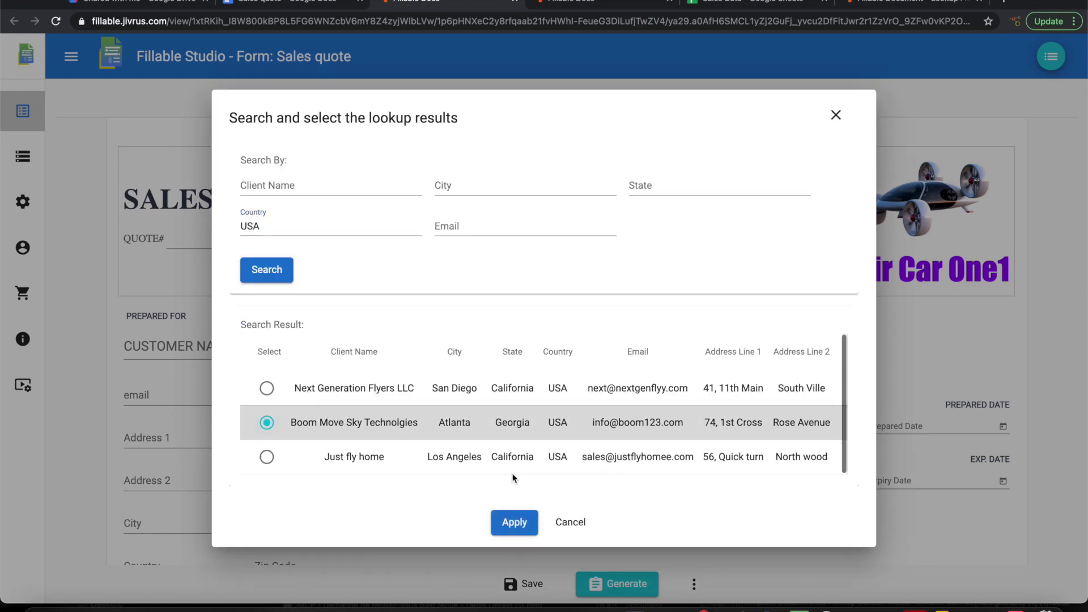
{"action": "left_click", "coordinate": [514, 522]}
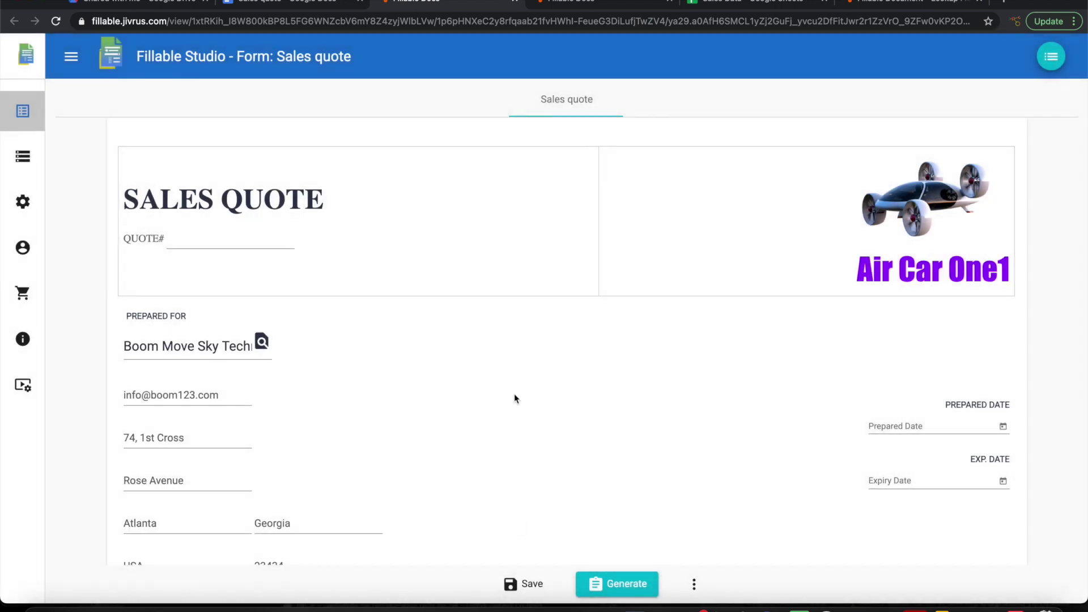
Step: Fill Item 1 by looking up the name "Fly" and applying Flying Car - Model 3
{"action": "scroll", "coordinate": [281, 359], "scroll_direction": "down", "scroll_amount": 2}
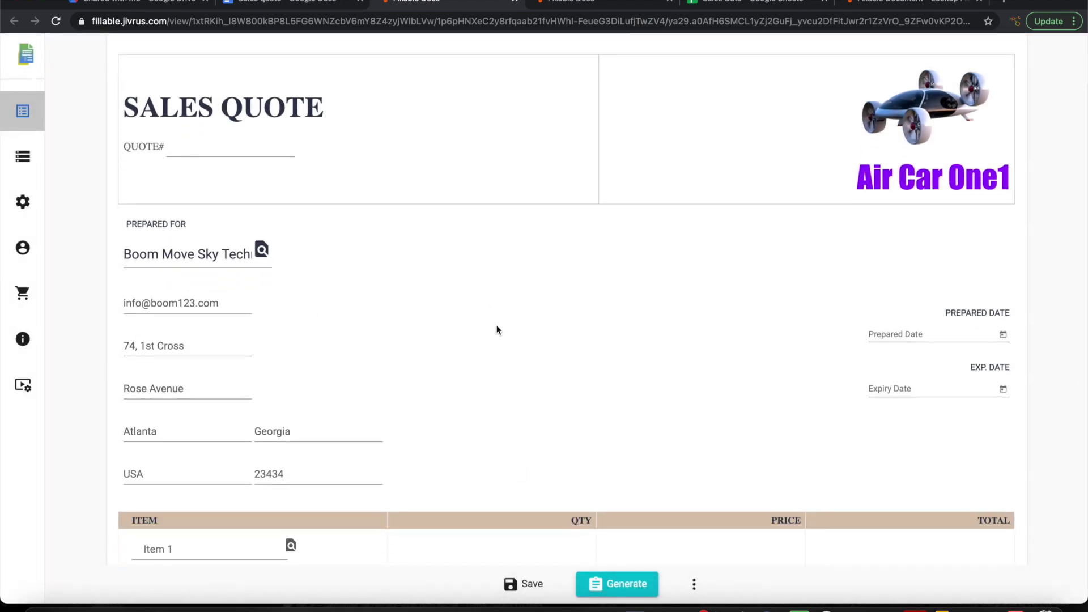
{"action": "scroll", "coordinate": [496, 331], "scroll_direction": "down", "scroll_amount": 5}
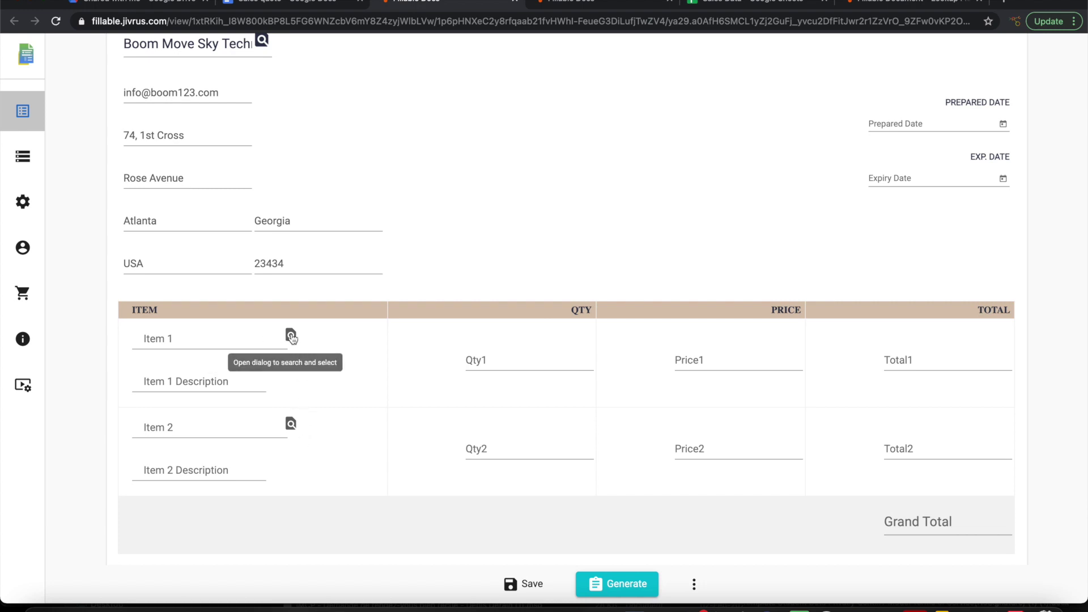
{"action": "left_click", "coordinate": [291, 337]}
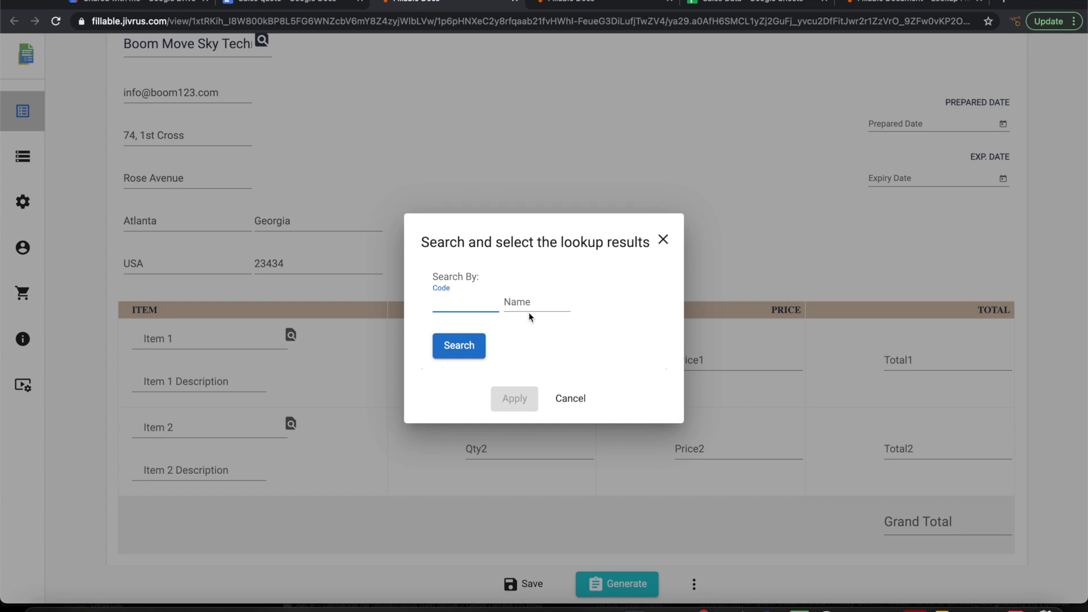
{"action": "left_click", "coordinate": [526, 304]}
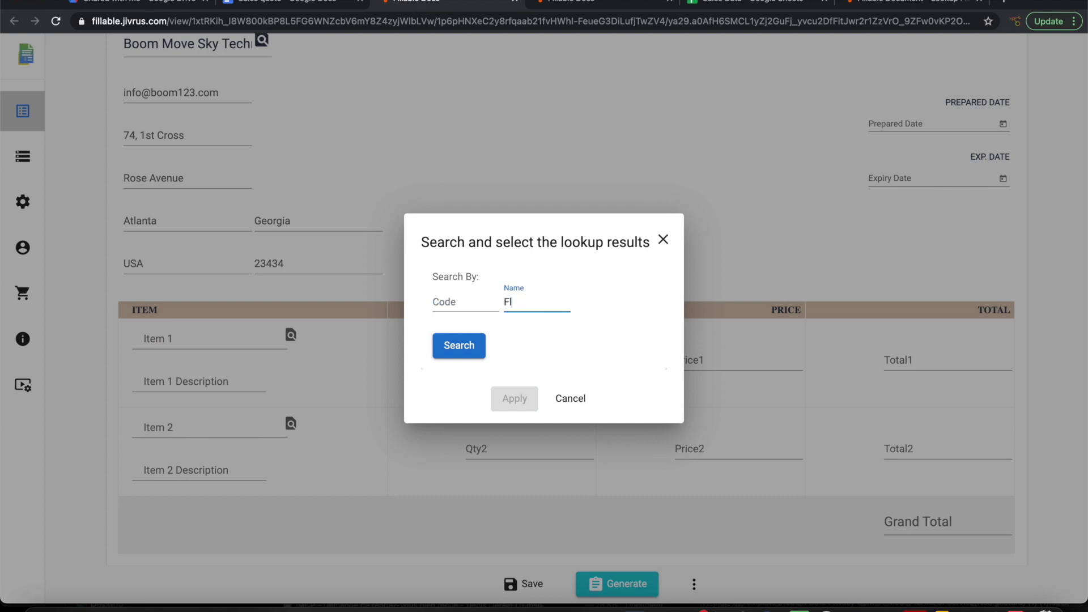
{"action": "left_click", "coordinate": [477, 345]}
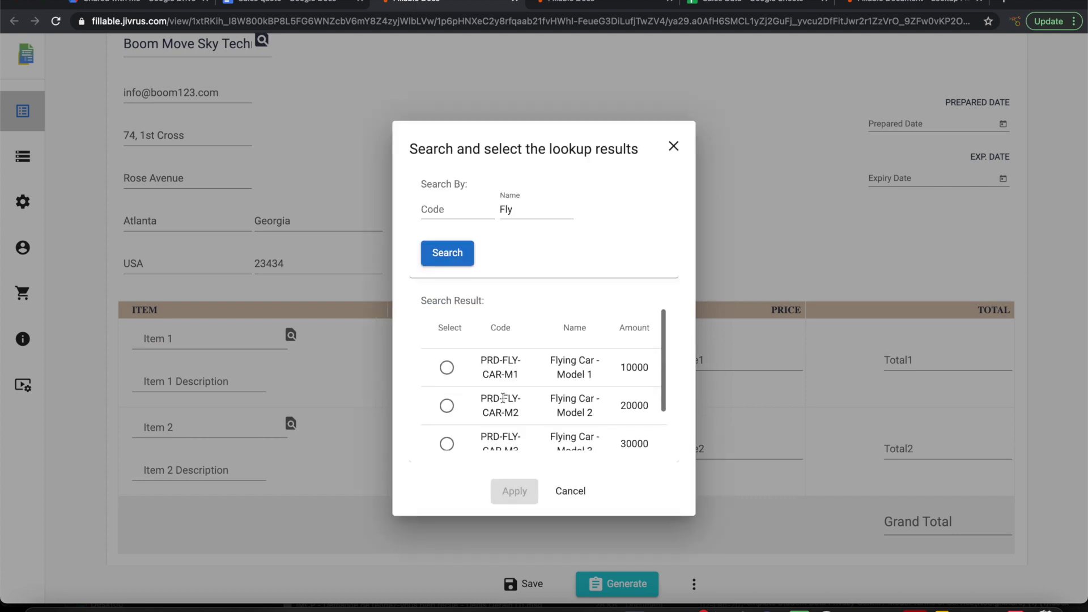
{"action": "scroll", "coordinate": [502, 398], "scroll_direction": "down", "scroll_amount": 1}
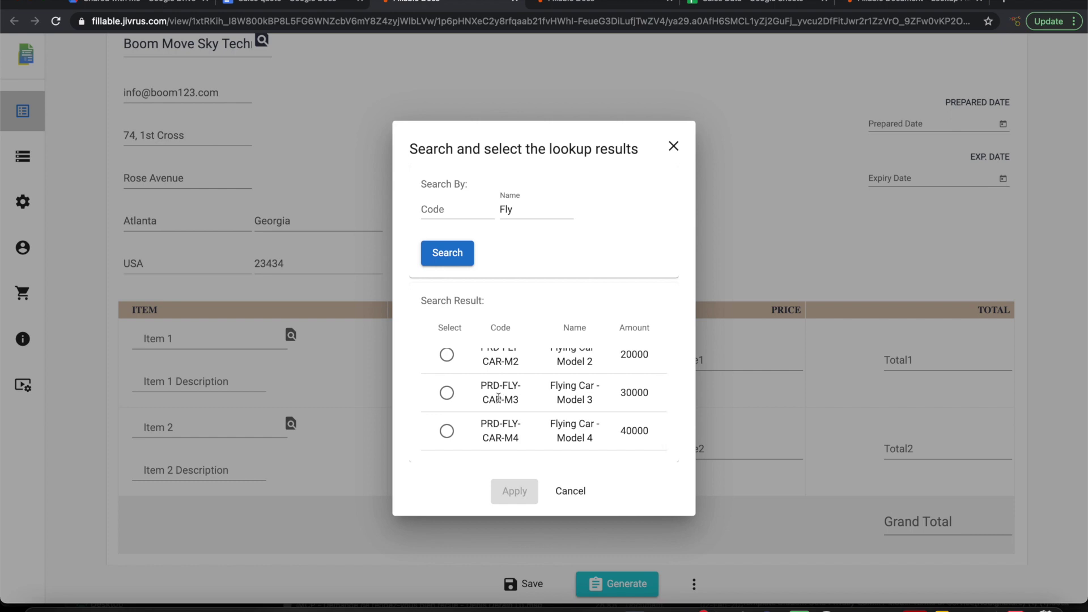
{"action": "left_click", "coordinate": [448, 394]}
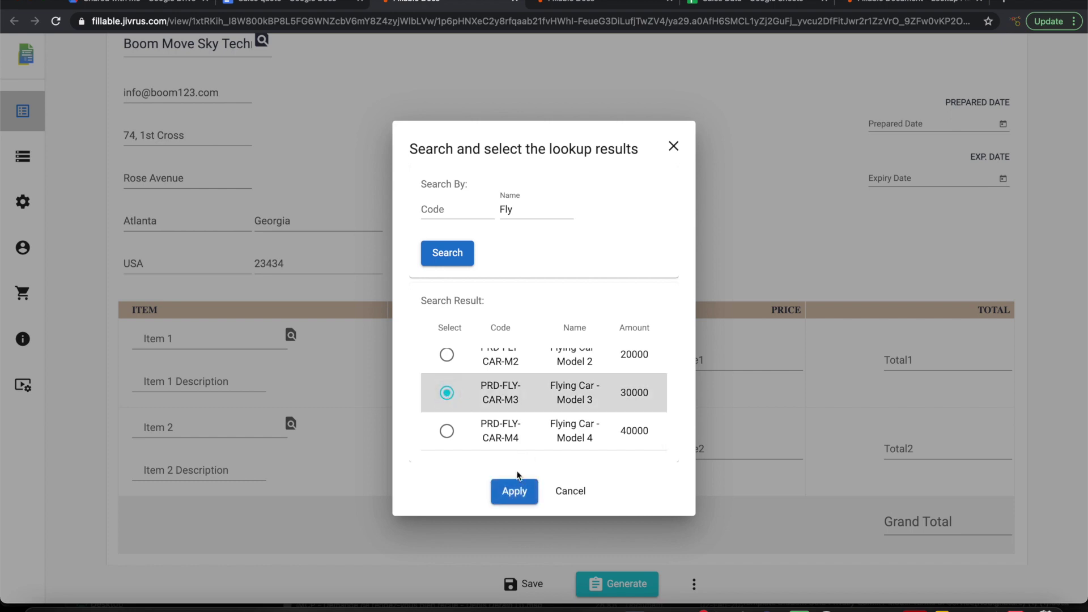
{"action": "left_click", "coordinate": [512, 492]}
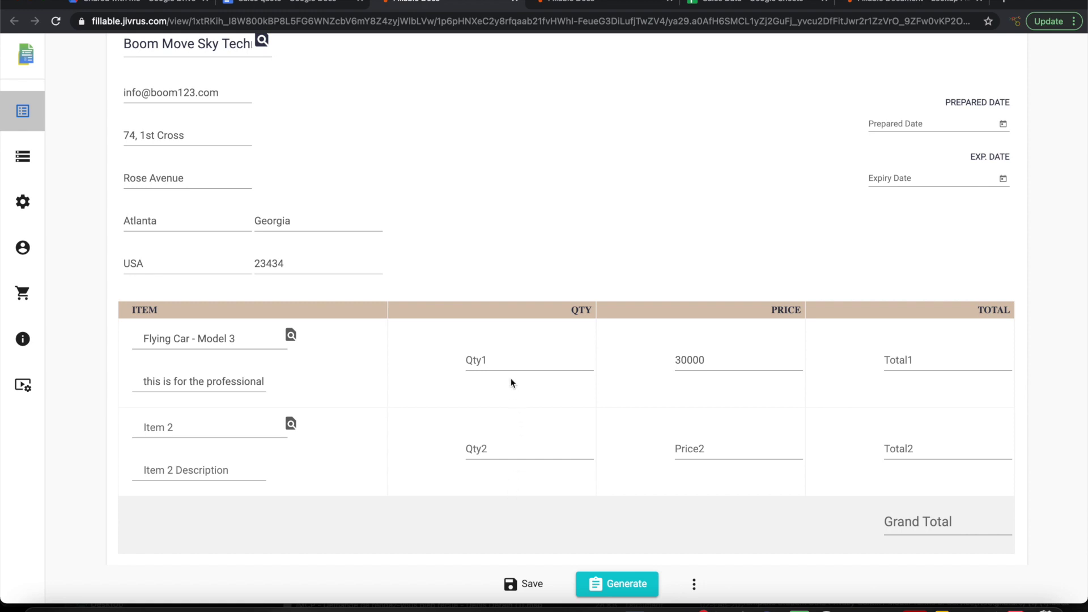
Step: Fill Item 2 by looking up the name "Fly" and applying Flying Car - Model 4
{"action": "left_click", "coordinate": [291, 423]}
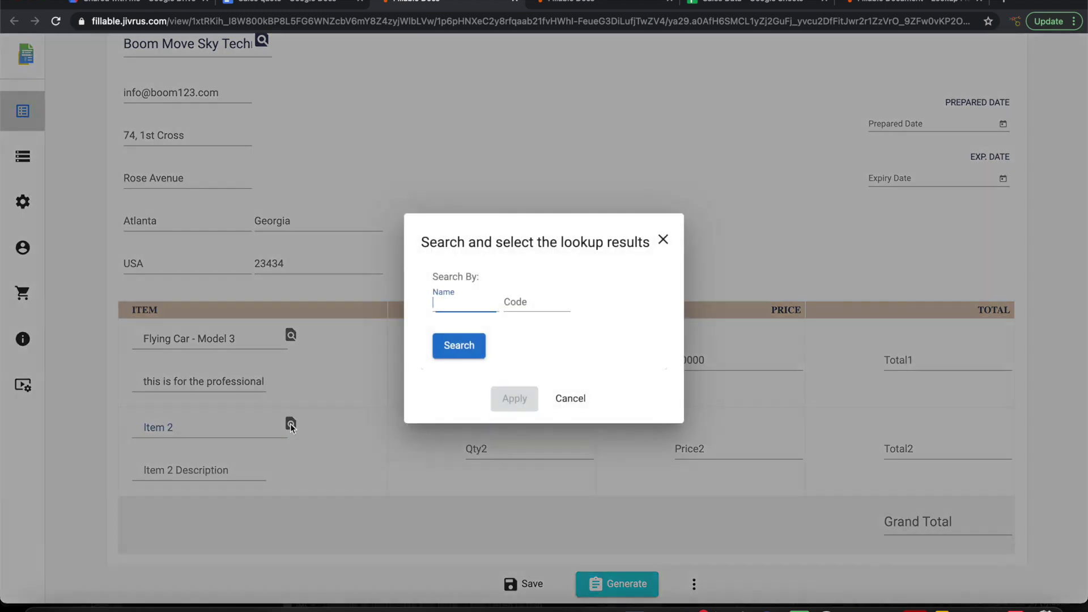
{"action": "left_click", "coordinate": [466, 348]}
{"action": "scroll", "coordinate": [534, 412], "scroll_direction": "down", "scroll_amount": 1}
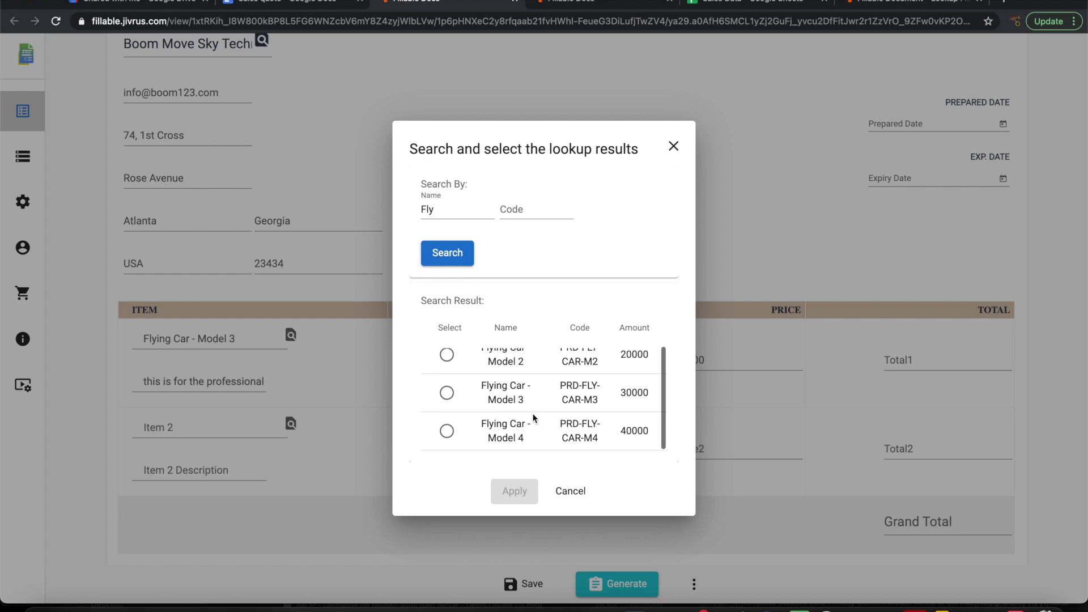
{"action": "left_click", "coordinate": [447, 432]}
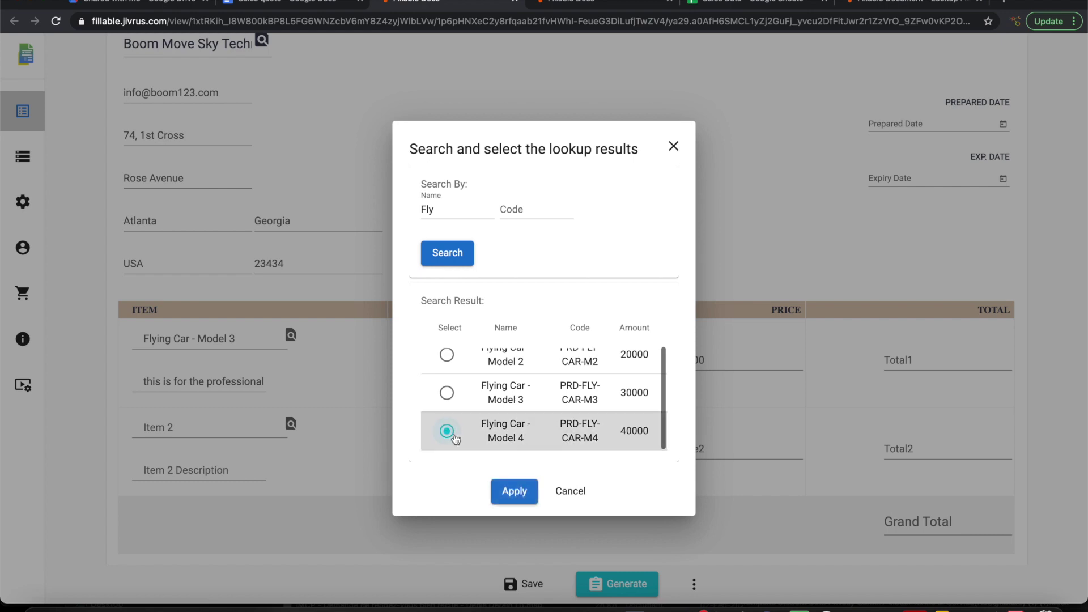
{"action": "left_click", "coordinate": [516, 494]}
Step: Enter quantities of 10 for the first item and 20 for the second item
{"action": "scroll", "coordinate": [517, 494], "scroll_direction": "down", "scroll_amount": 2}
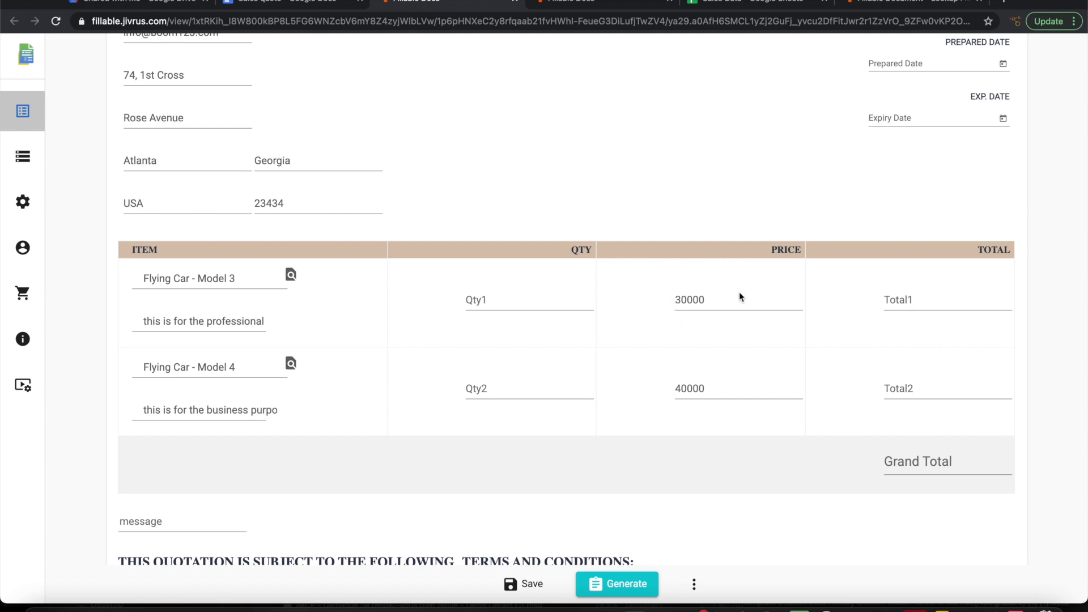
{"action": "scroll", "coordinate": [597, 347], "scroll_direction": "down", "scroll_amount": 1}
{"action": "scroll", "coordinate": [596, 348], "scroll_direction": "down", "scroll_amount": 1}
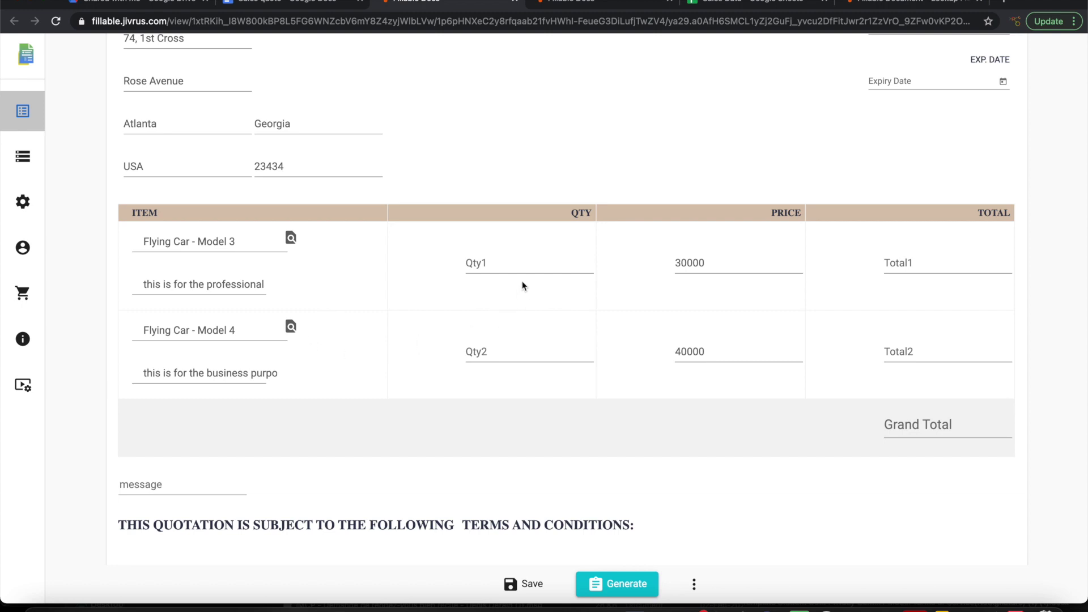
{"action": "left_click", "coordinate": [522, 258]}
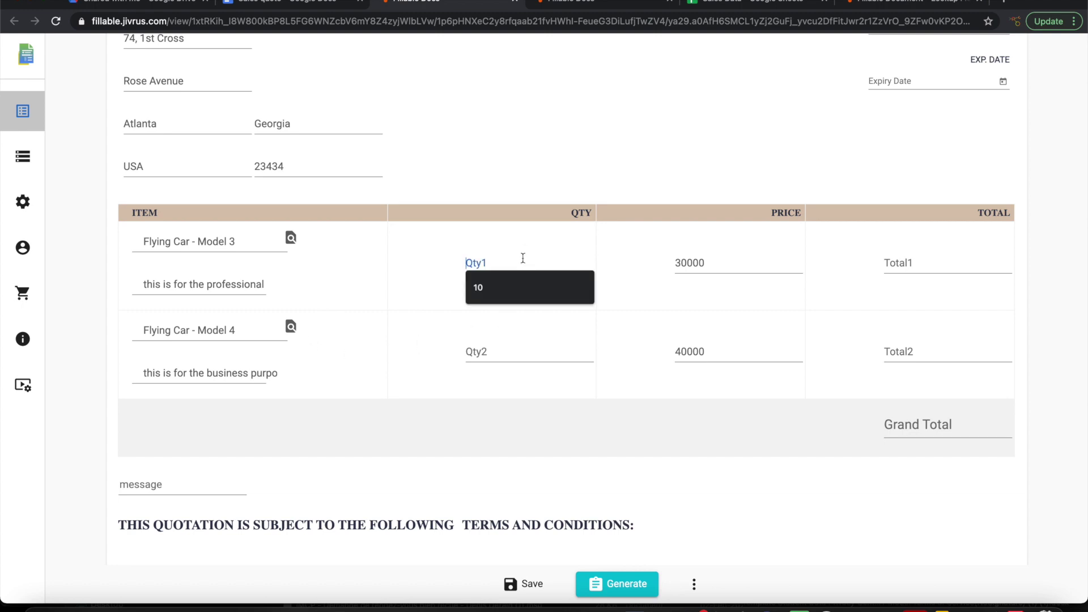
{"action": "type", "text": "10"}
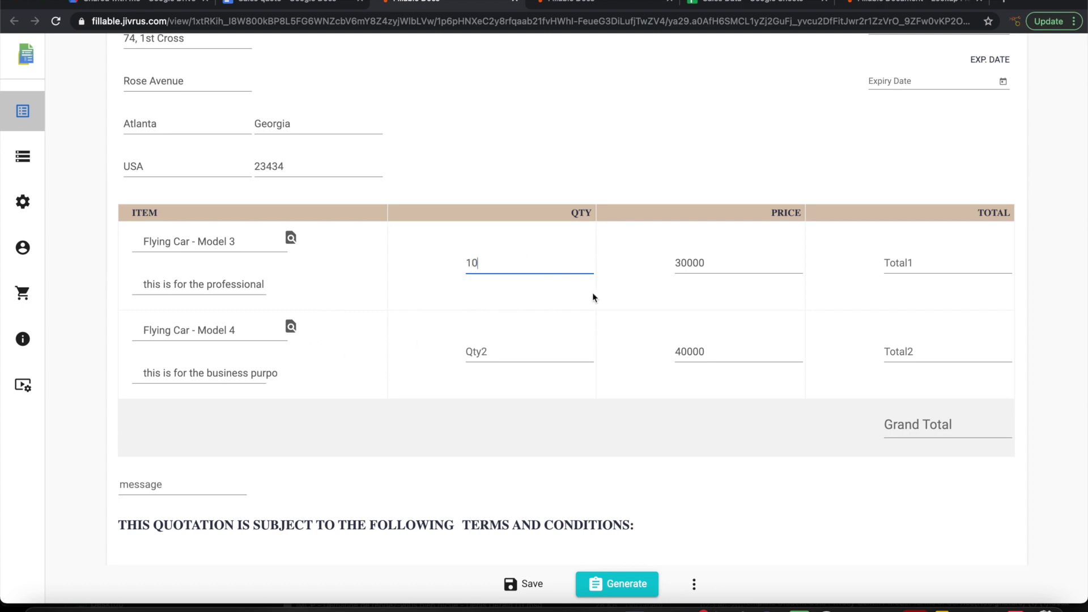
{"action": "key", "text": "Tab"}
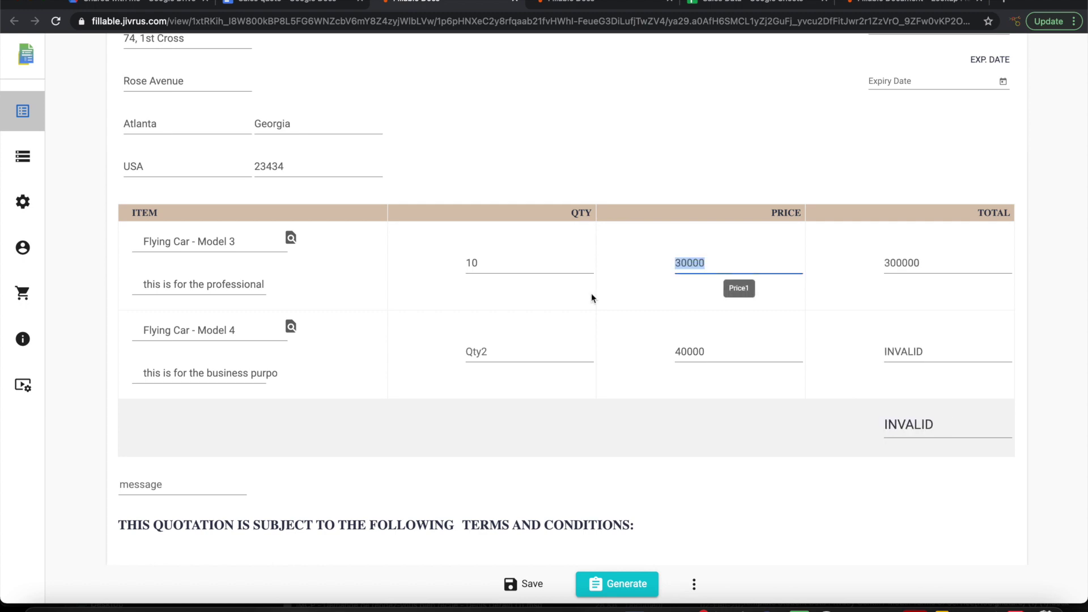
{"action": "left_click", "coordinate": [519, 350]}
{"action": "type", "text": "20"}
{"action": "key", "text": "Tab"}
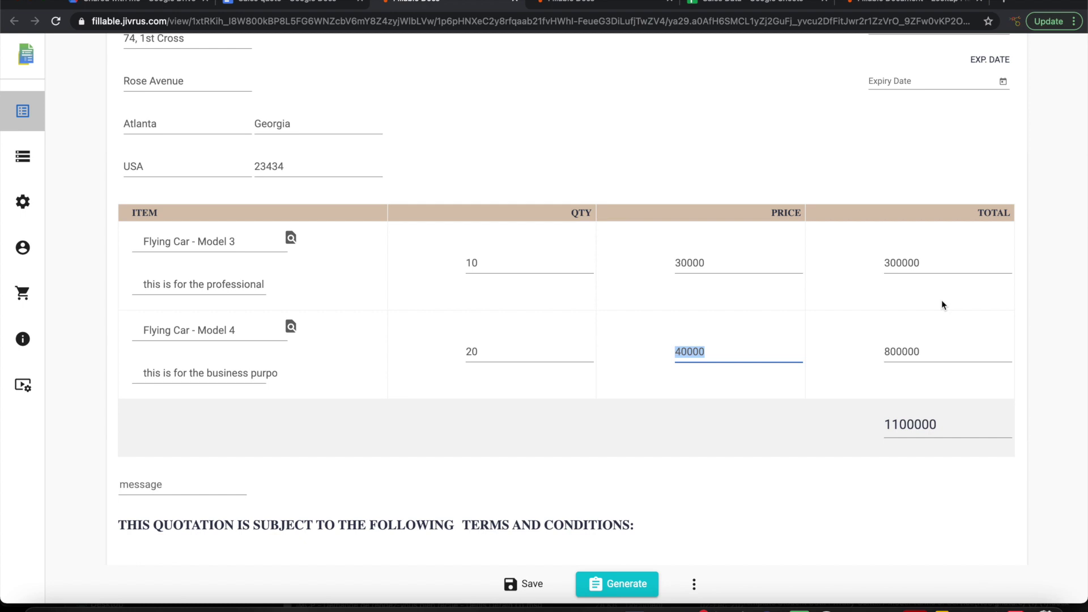
Step: Enter "custom message: thanks for the business" as the quote's message and set the delivery period to 5 days
{"action": "scroll", "coordinate": [719, 456], "scroll_direction": "down", "scroll_amount": 2}
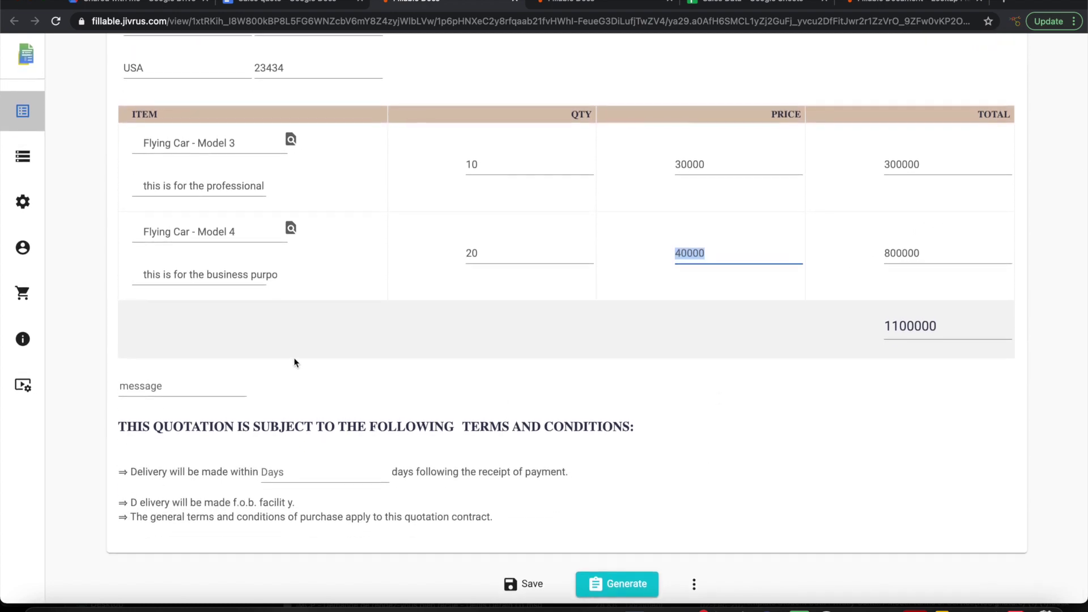
{"action": "left_click", "coordinate": [205, 387]}
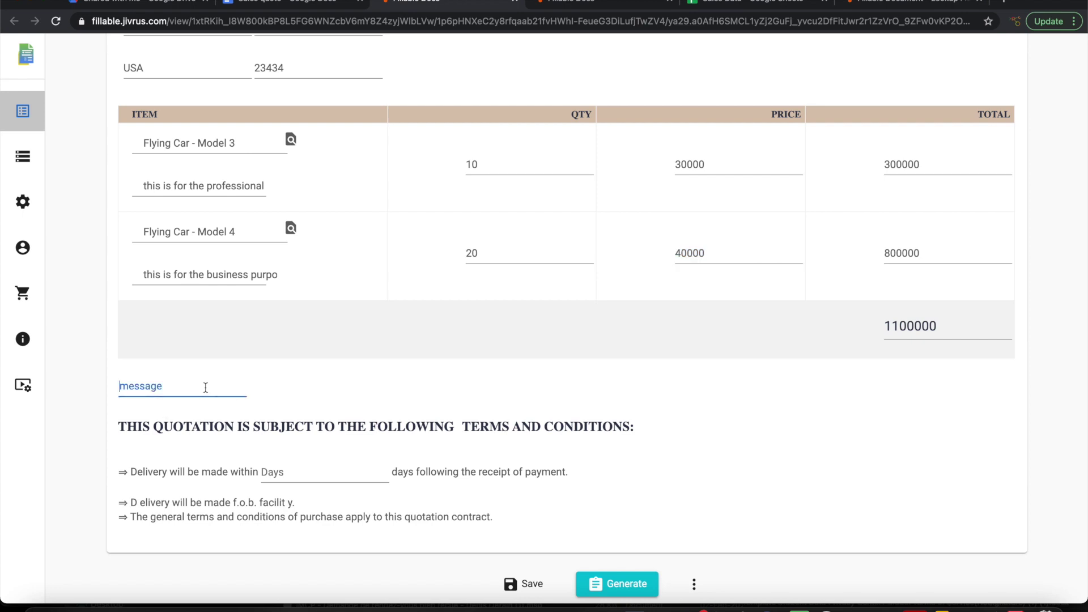
{"action": "type", "text": "customer"}
{"action": "type", "text": "thanks for the"}
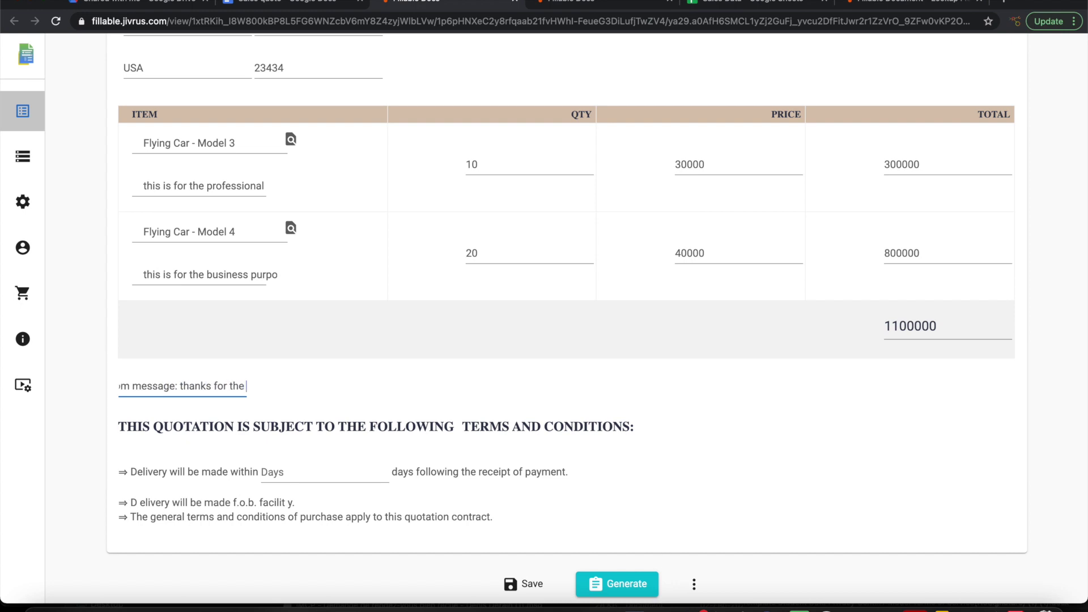
{"action": "type", "text": " business"}
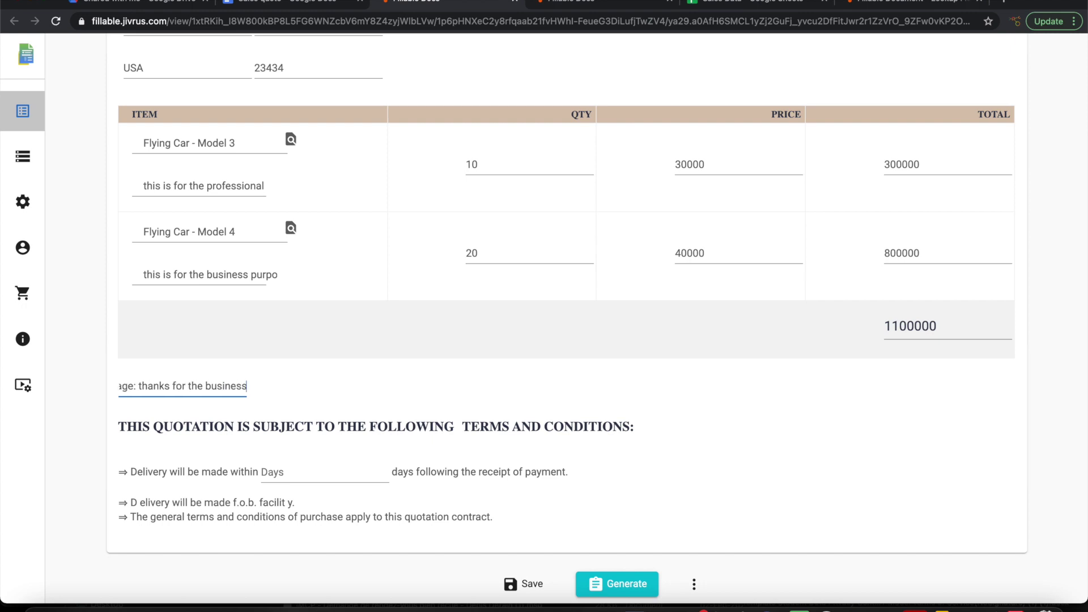
{"action": "left_click", "coordinate": [325, 472]}
{"action": "type", "text": "5"}
Step: Fill in the quote number as Q-001 in the form's header
{"action": "scroll", "coordinate": [471, 434], "scroll_direction": "up", "scroll_amount": 15}
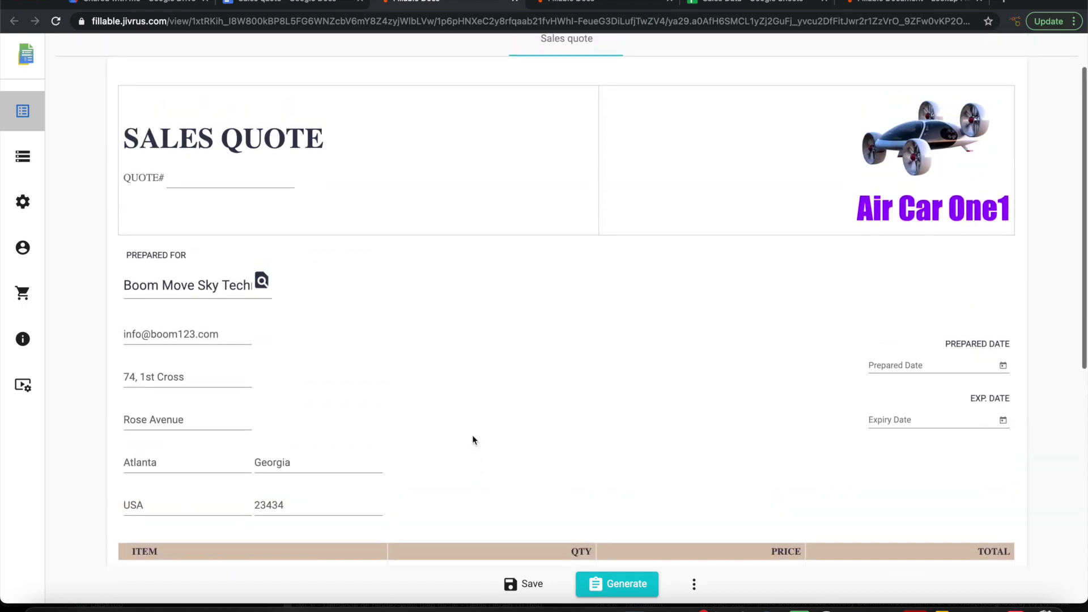
{"action": "left_click", "coordinate": [219, 236]}
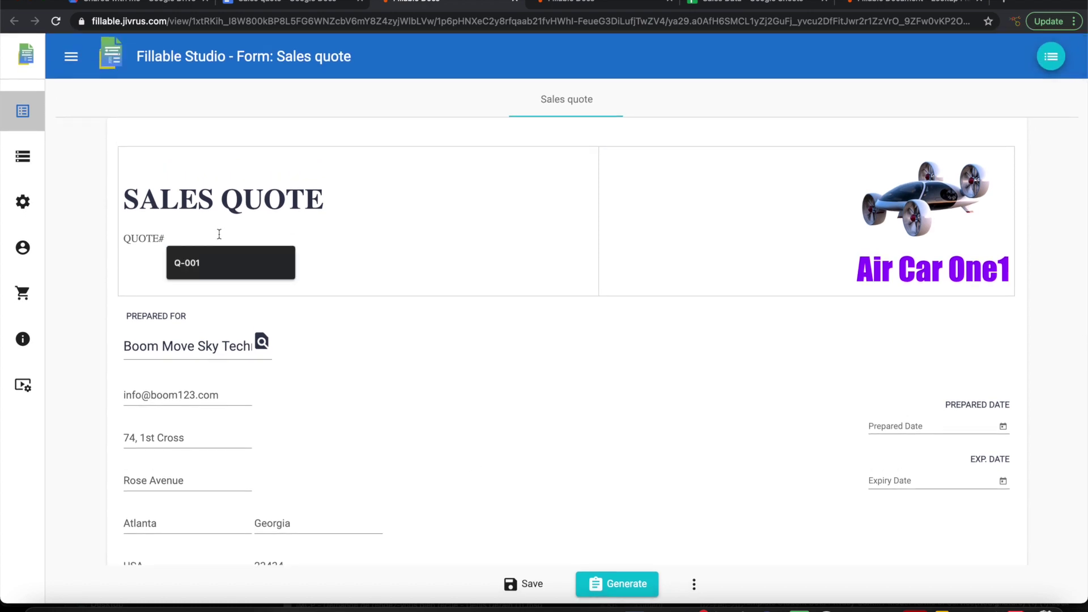
{"action": "left_click", "coordinate": [201, 263]}
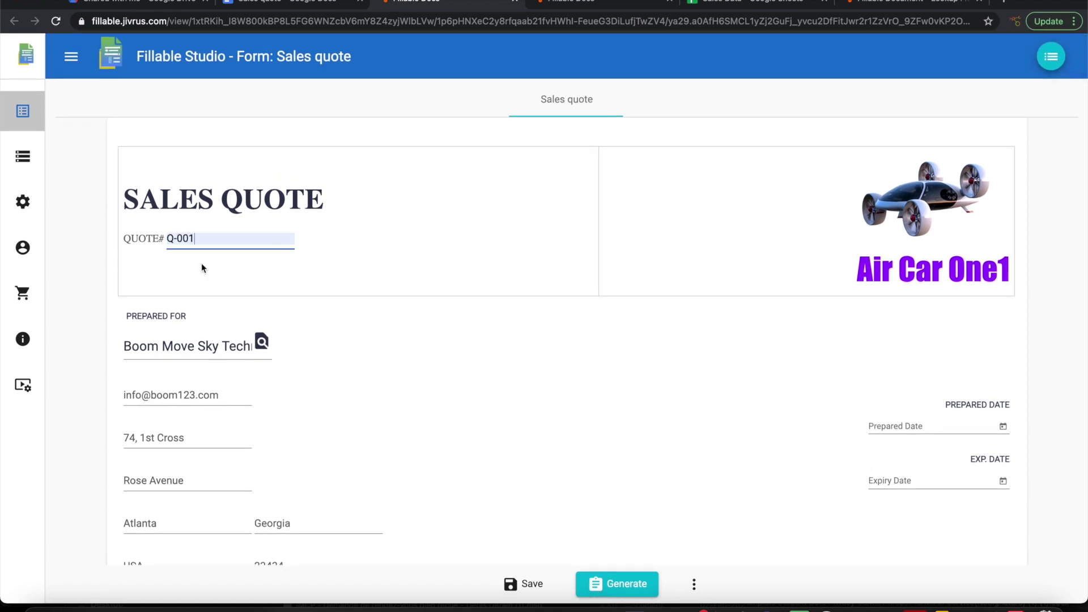
Step: Set the prepared date to 2/8/2021 and the expiry date to 2/12/2021
{"action": "left_click", "coordinate": [1003, 426]}
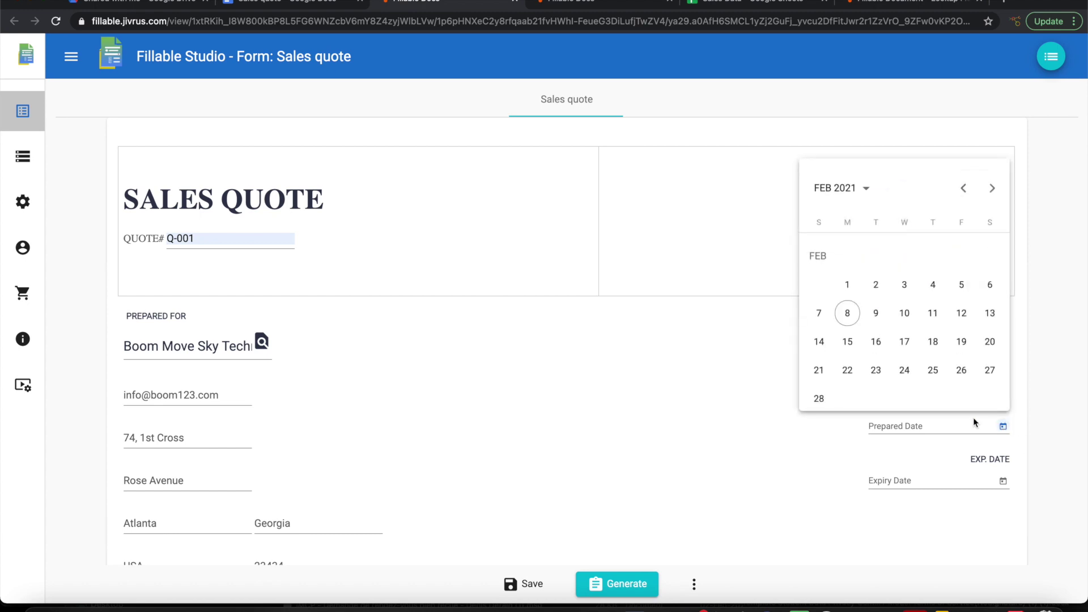
{"action": "left_click", "coordinate": [848, 313]}
{"action": "left_click", "coordinate": [1002, 483]}
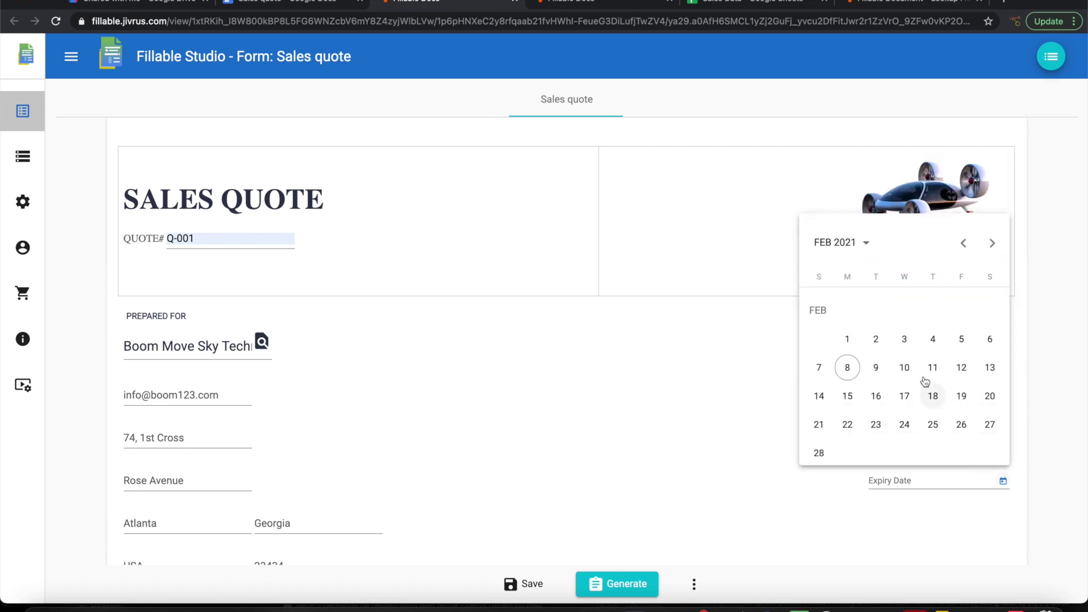
{"action": "left_click", "coordinate": [962, 370]}
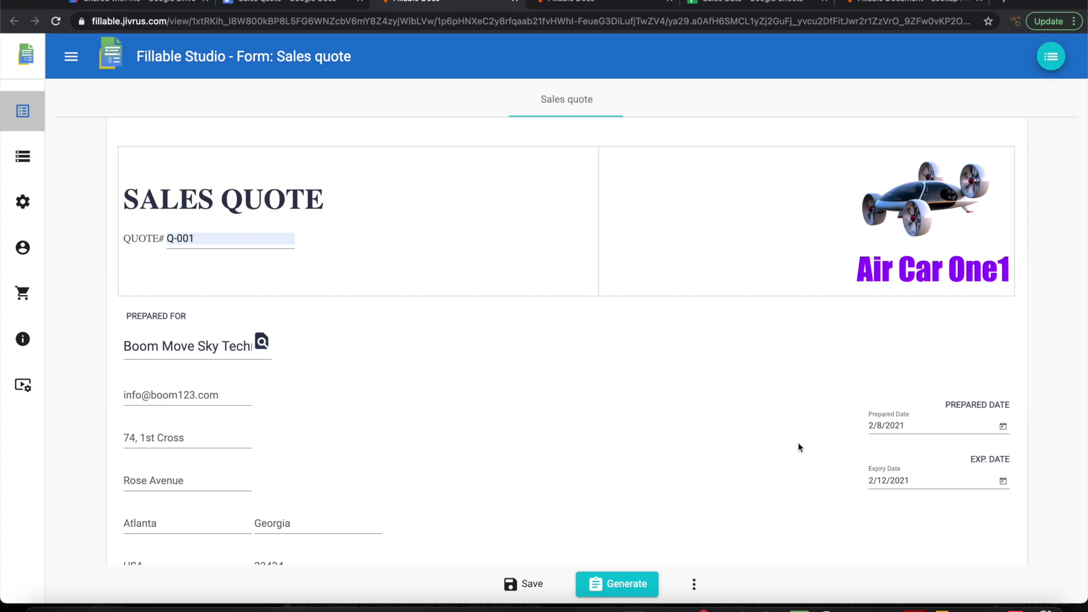
Step: Check the completed form and generate the sales quote files from it
{"action": "scroll", "coordinate": [799, 444], "scroll_direction": "down", "scroll_amount": 6}
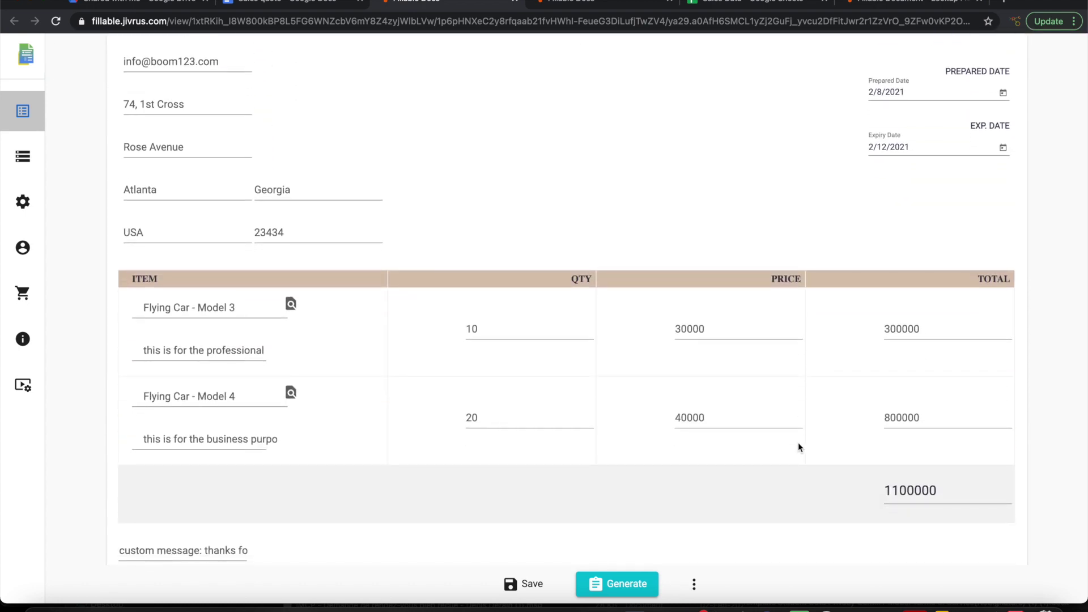
{"action": "scroll", "coordinate": [799, 443], "scroll_direction": "down", "scroll_amount": 3}
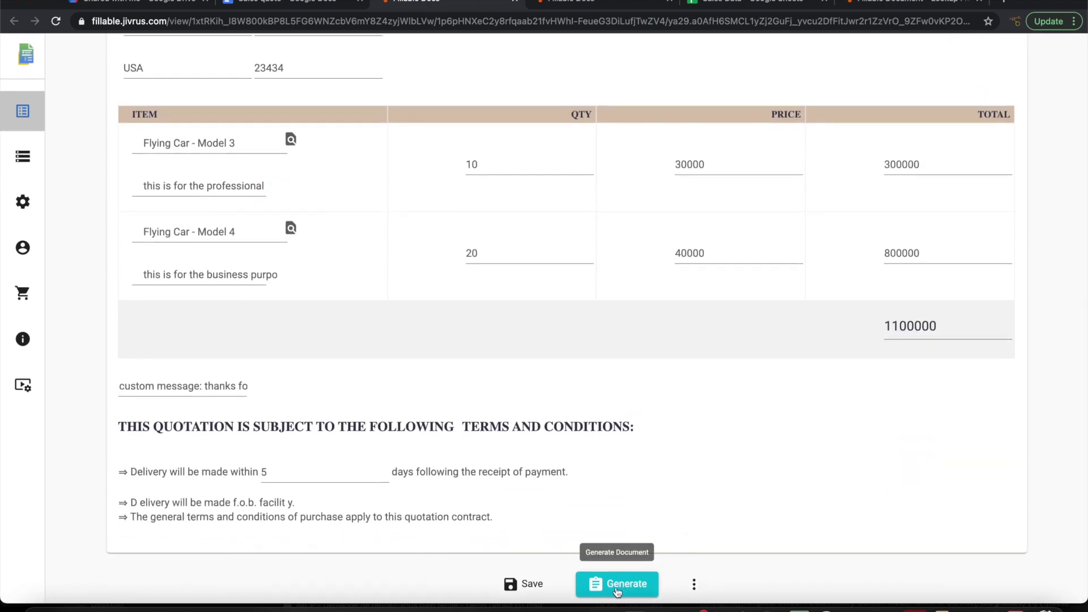
{"action": "left_click", "coordinate": [617, 591]}
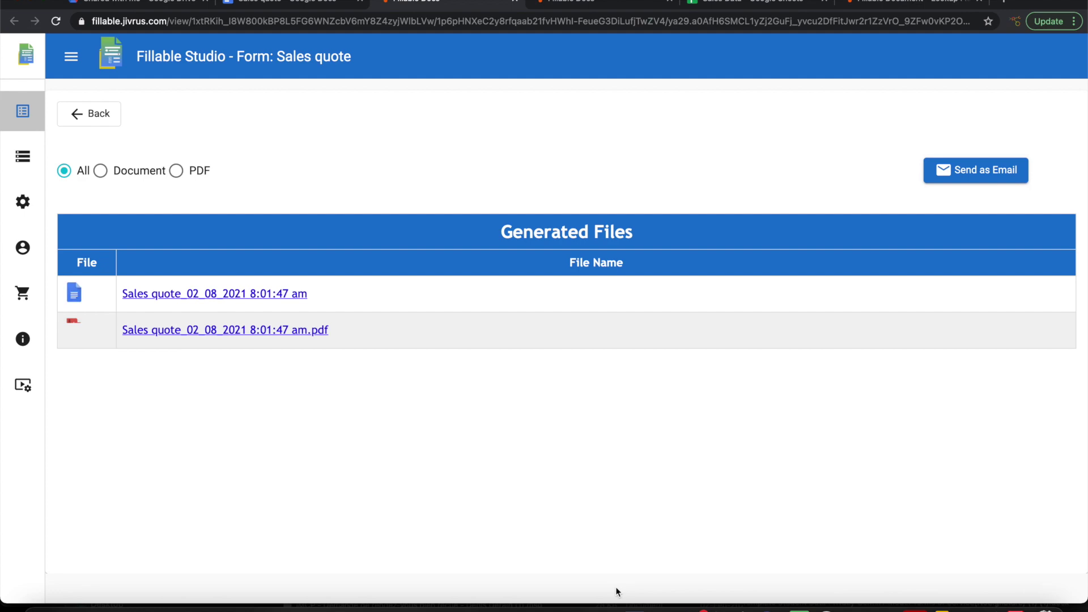
Step: Open the generated PDF quote and examine its customer details, dates, items, totals, message and terms
{"action": "left_click", "coordinate": [267, 332]}
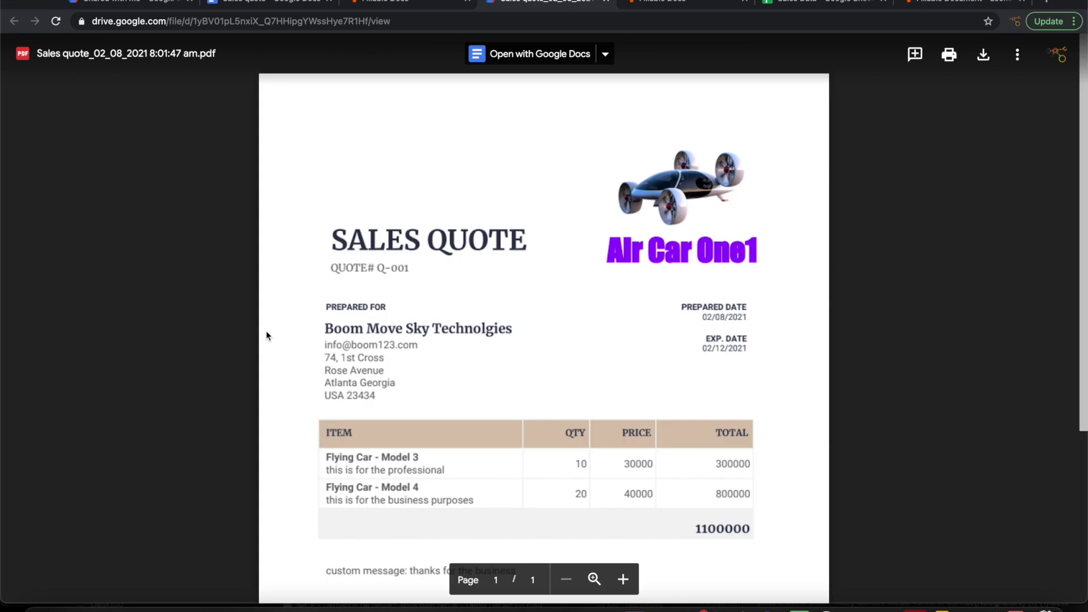
{"action": "scroll", "coordinate": [490, 358], "scroll_direction": "down", "scroll_amount": 5}
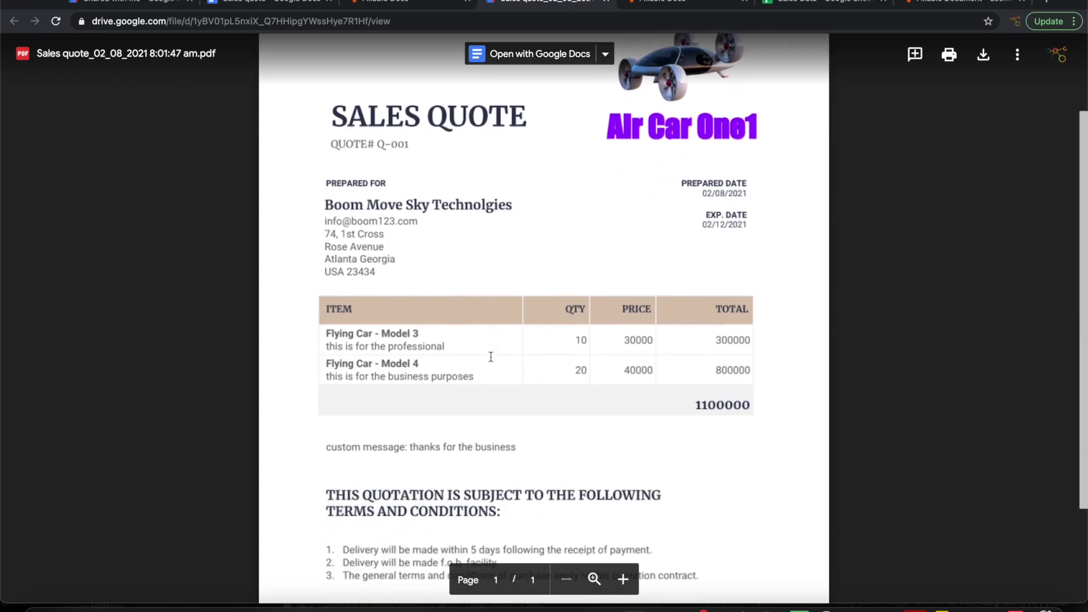
{"action": "scroll", "coordinate": [490, 357], "scroll_direction": "up", "scroll_amount": 3}
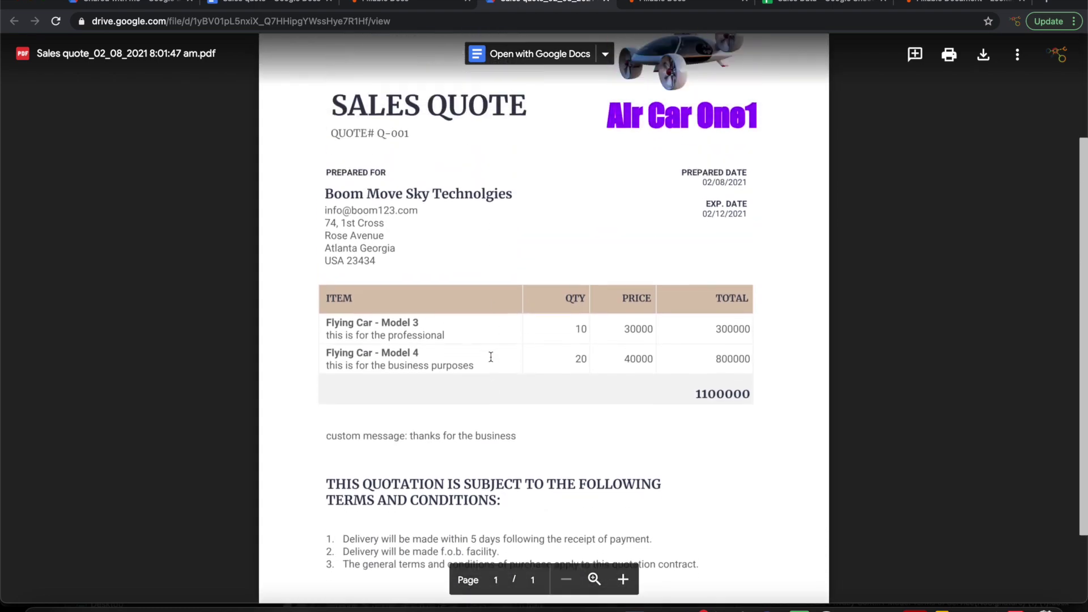
{"action": "scroll", "coordinate": [491, 357], "scroll_direction": "down", "scroll_amount": 1}
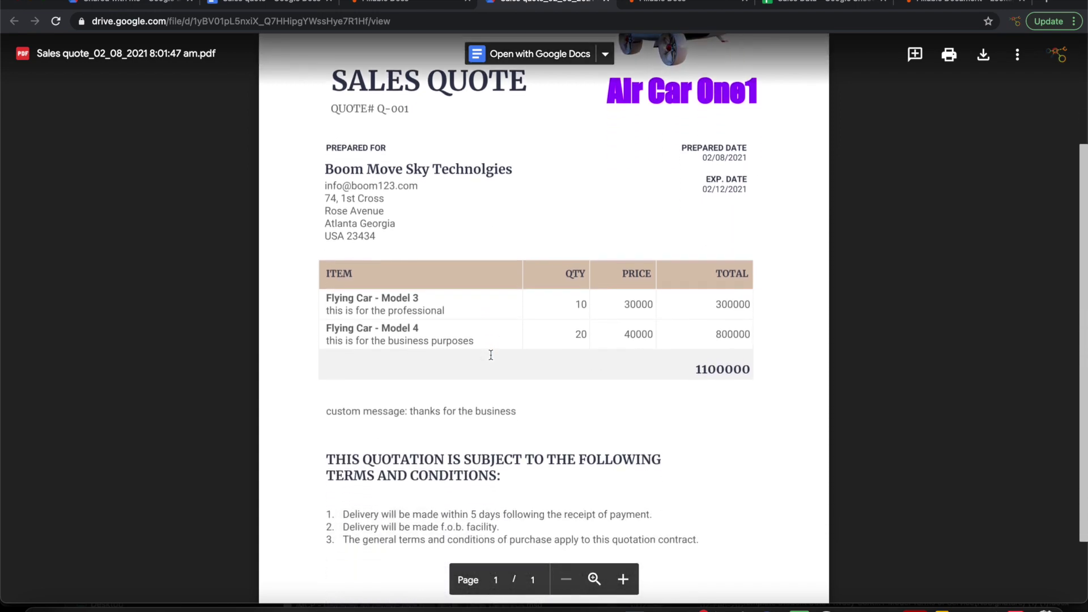
{"action": "scroll", "coordinate": [491, 357], "scroll_direction": "up", "scroll_amount": 3}
Step: Return to the generated files, limit them to the PDF, and open the email delivery form to review its message and attachment
{"action": "left_click", "coordinate": [419, 3]}
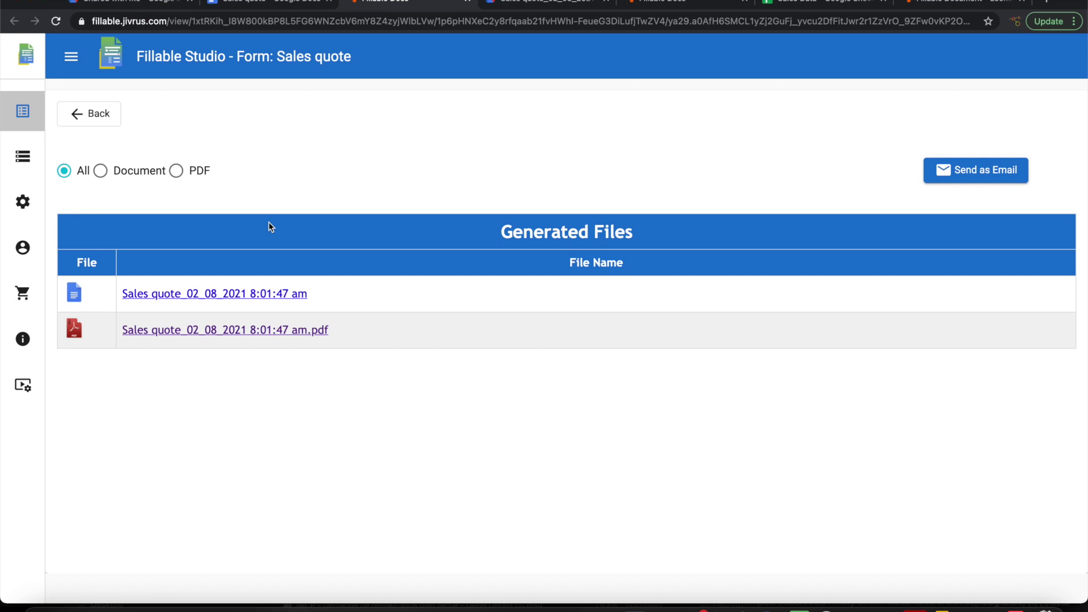
{"action": "left_click", "coordinate": [181, 171]}
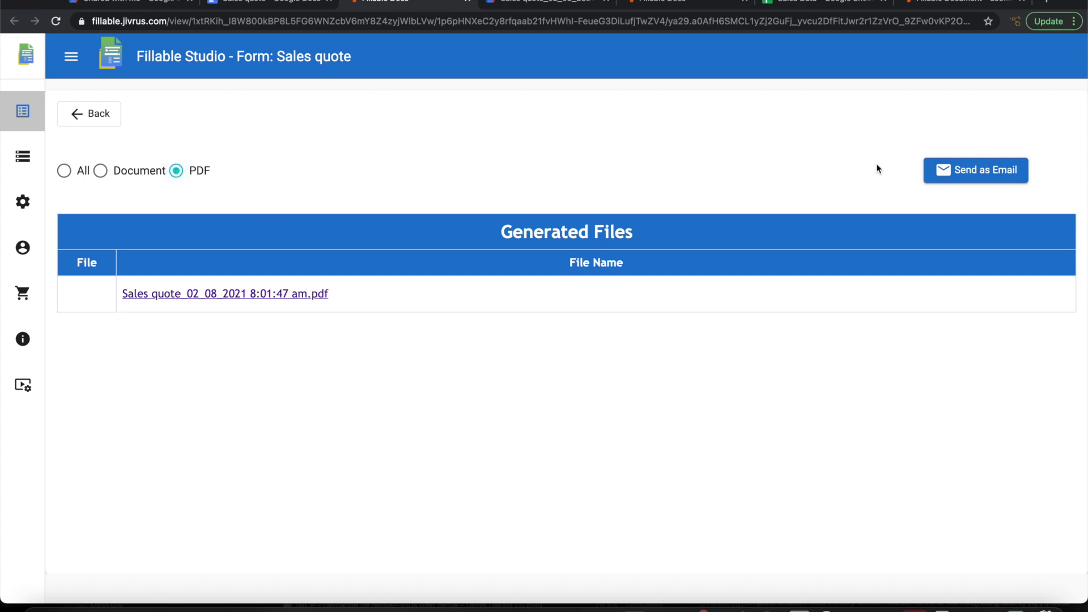
{"action": "left_click", "coordinate": [988, 177]}
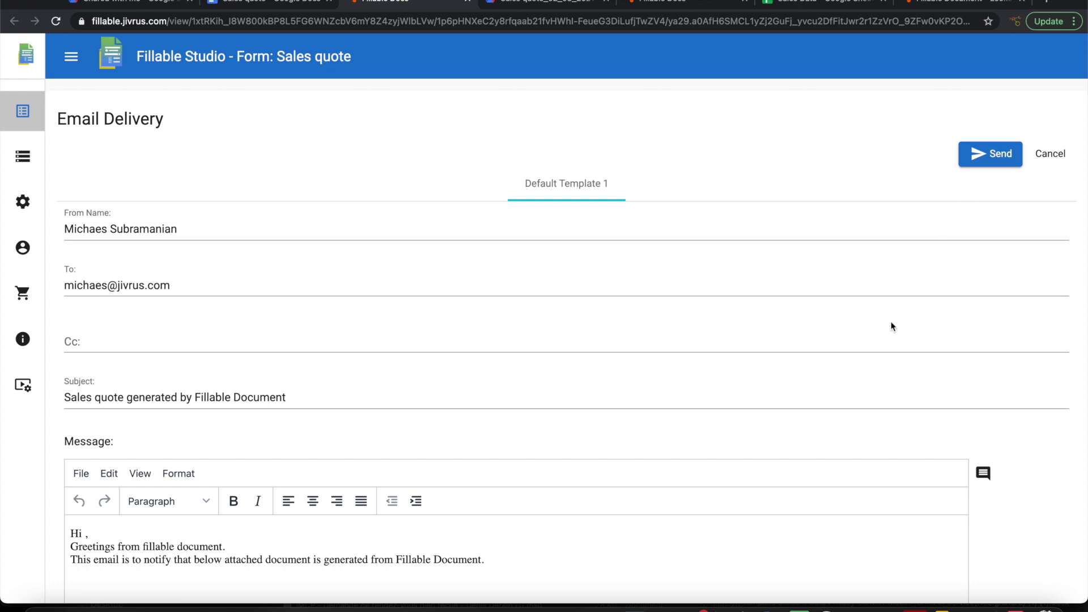
{"action": "scroll", "coordinate": [892, 326], "scroll_direction": "down", "scroll_amount": 3}
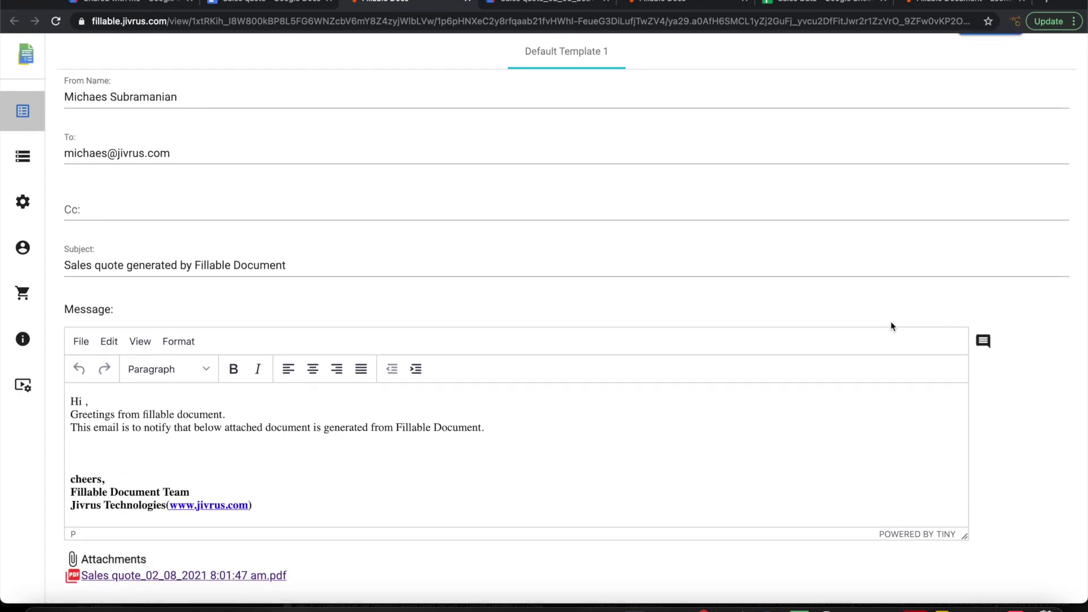
Step: Switch to the Sales quote template in Google Docs
{"action": "left_click", "coordinate": [299, 5]}
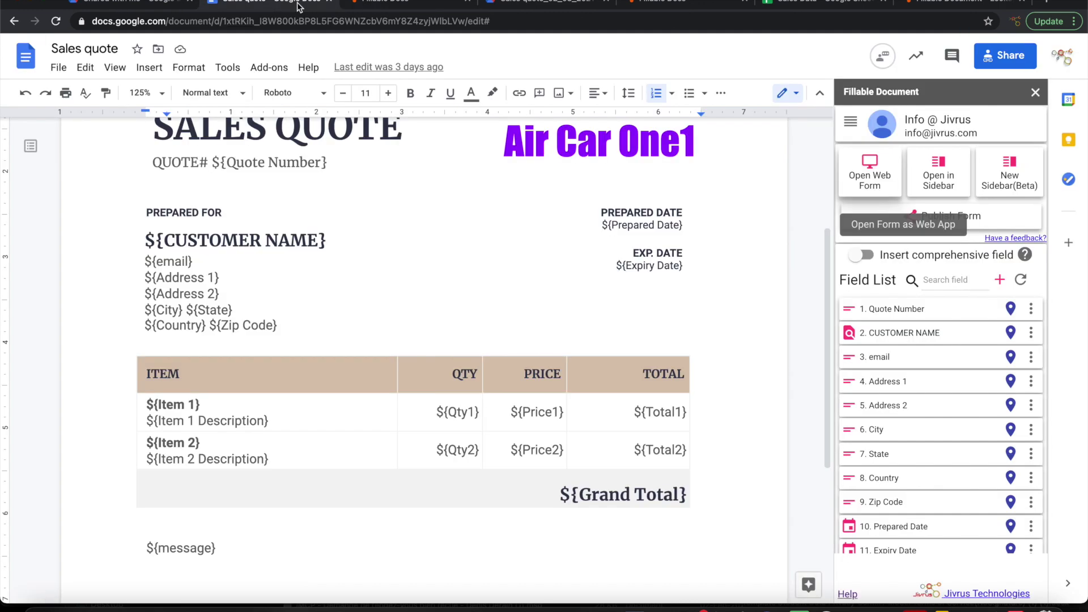